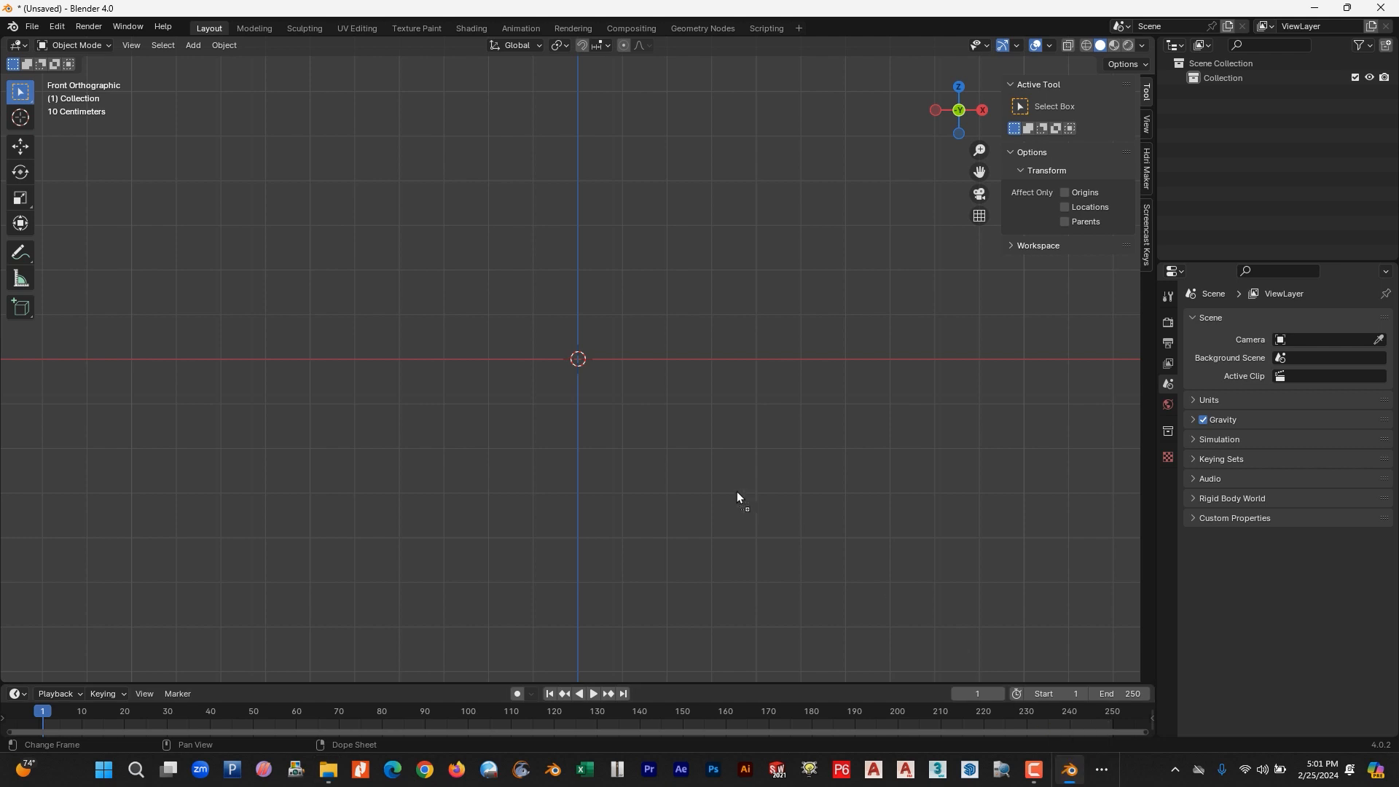
# Scale the Lap Joint Flange reference image to about 2.2 and move it so the flange is centred on the origin.
pyautogui.press('s')
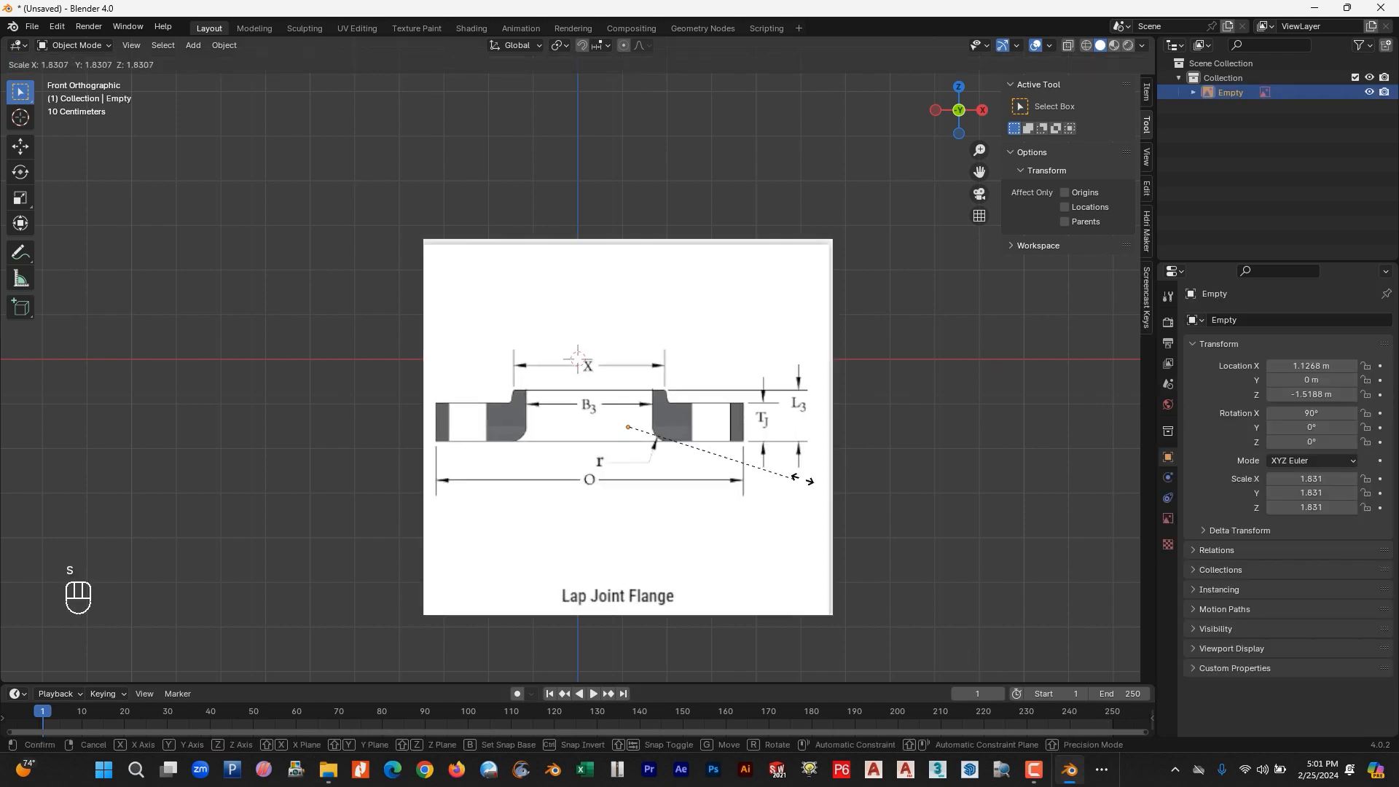
pyautogui.click(824, 515)
pyautogui.press('g')
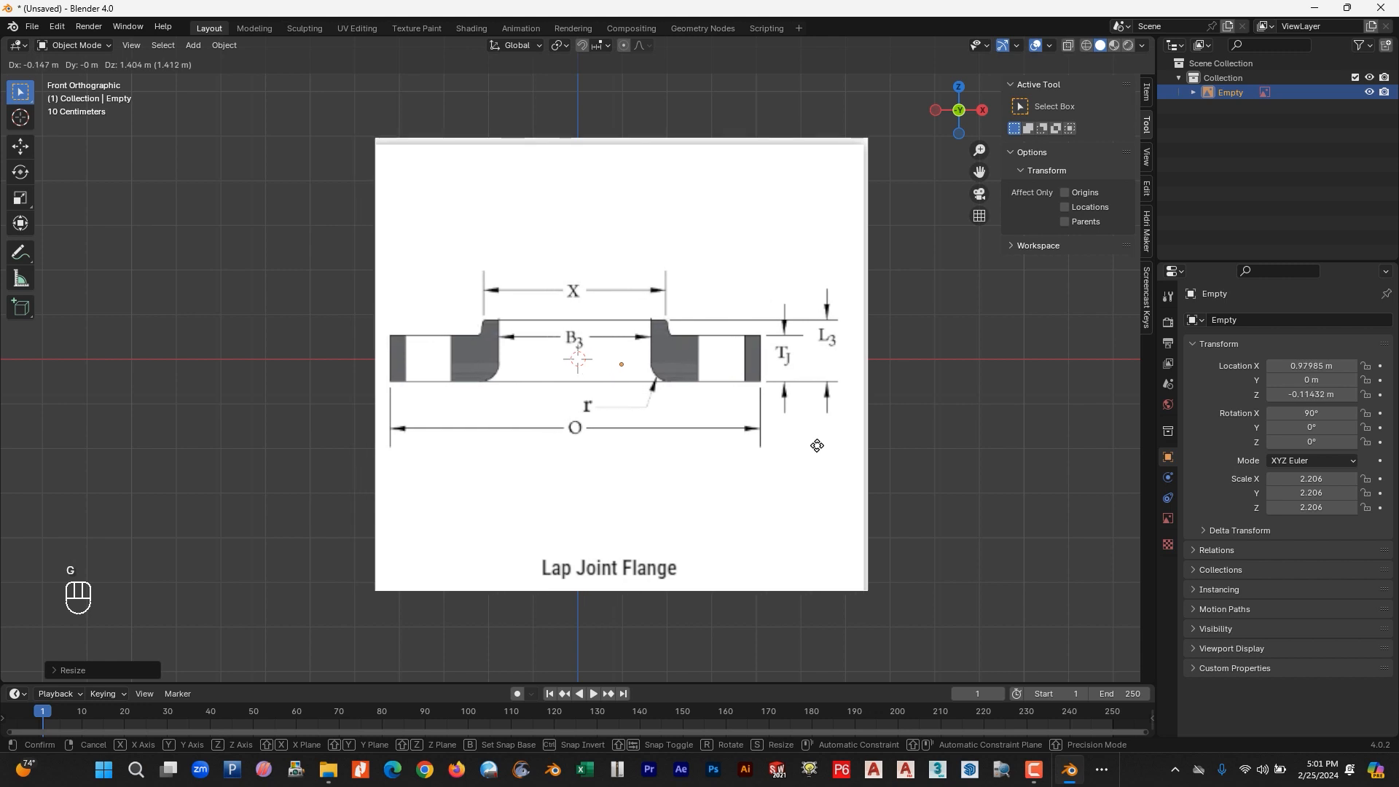
pyautogui.click(818, 451)
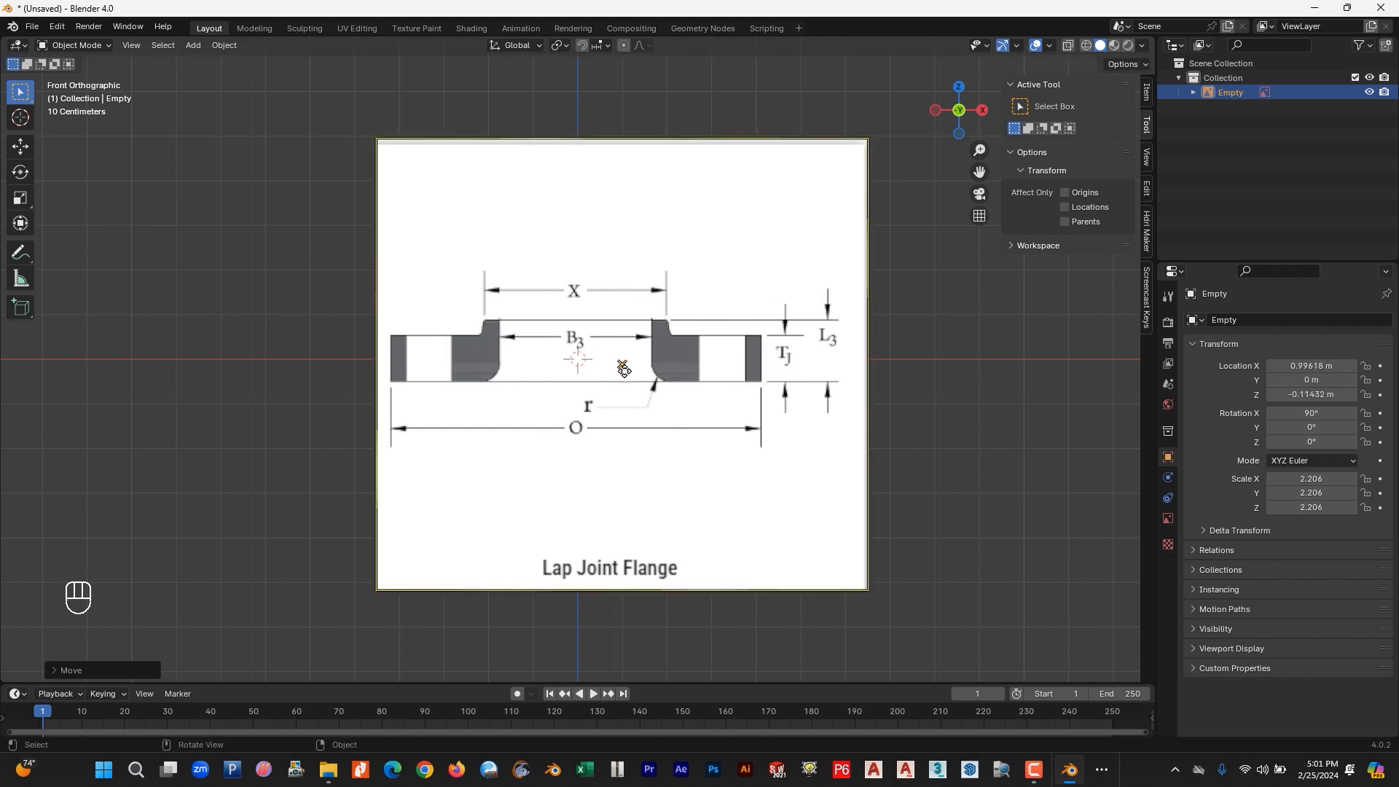
# Add a mesh plane at the origin.
pyautogui.hotkey('shift', 'a')
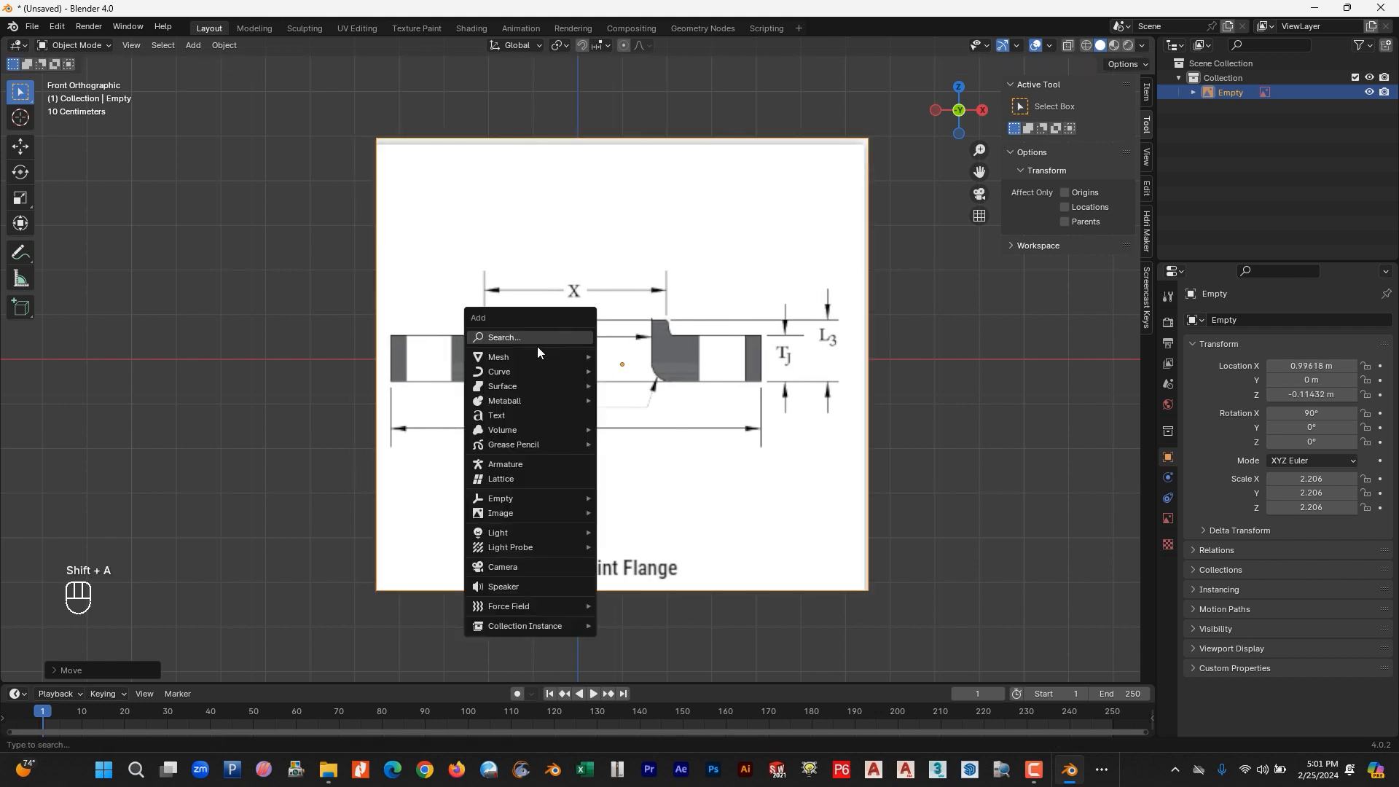
pyautogui.moveTo(514, 357)
pyautogui.click(630, 357)
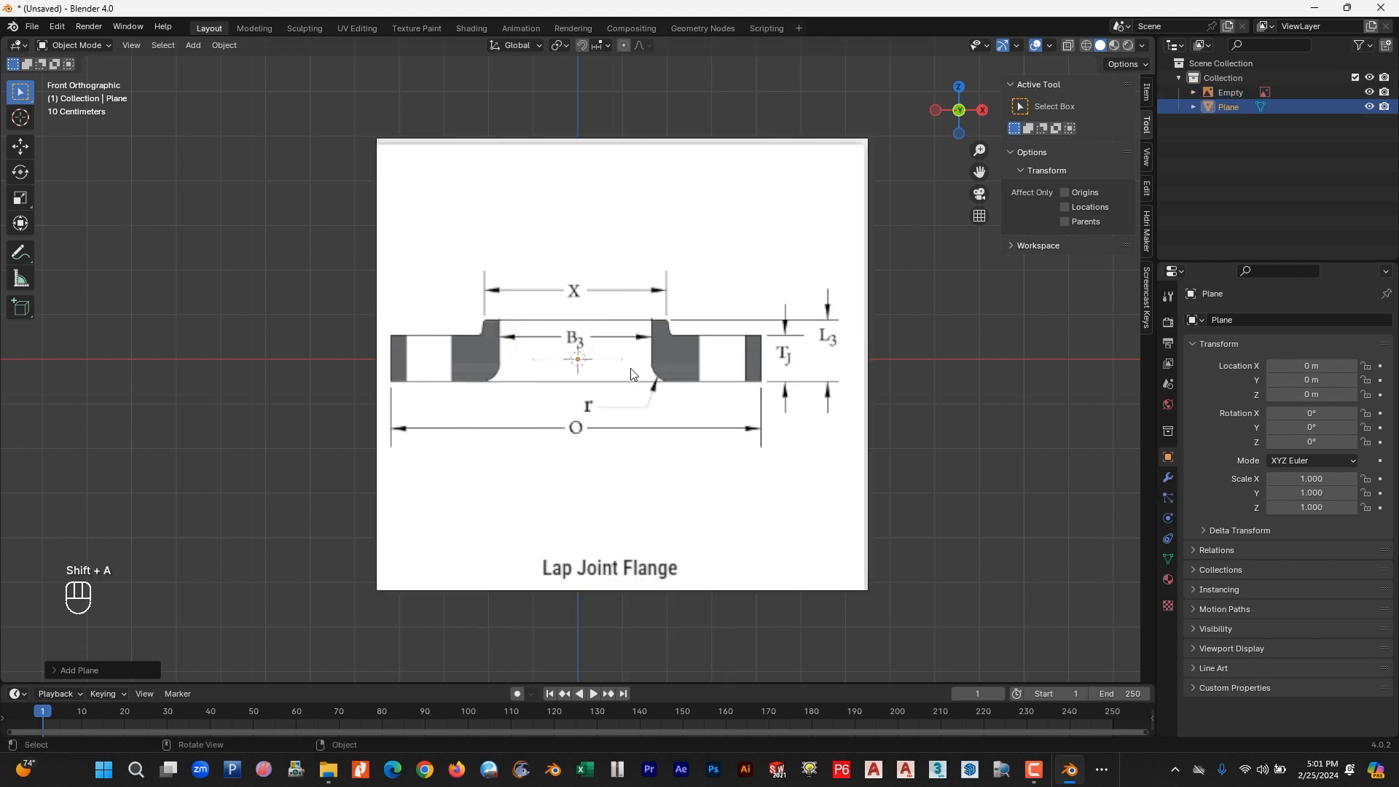
# Enable opacity for the flange reference image and lower it to about 0.33.
pyautogui.click(770, 319)
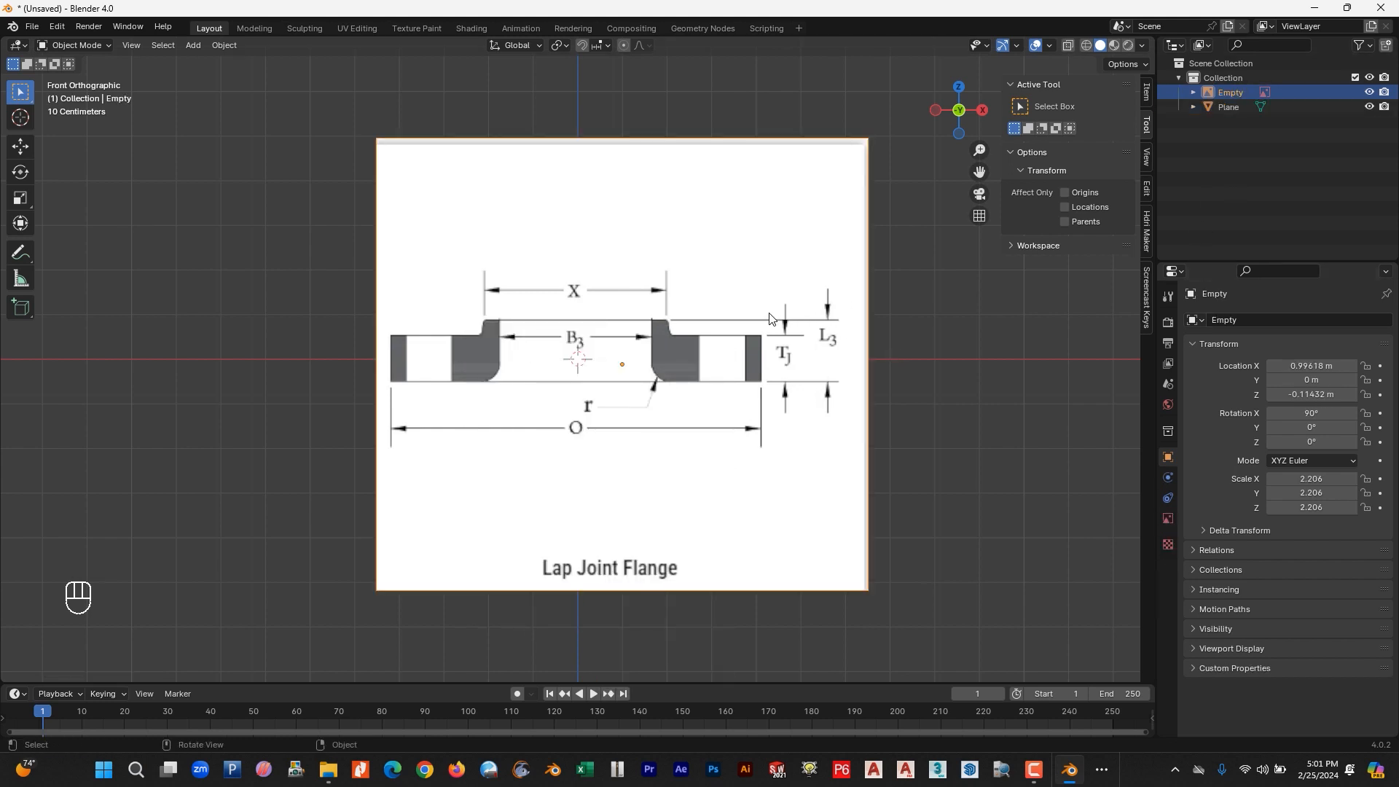
pyautogui.click(1168, 518)
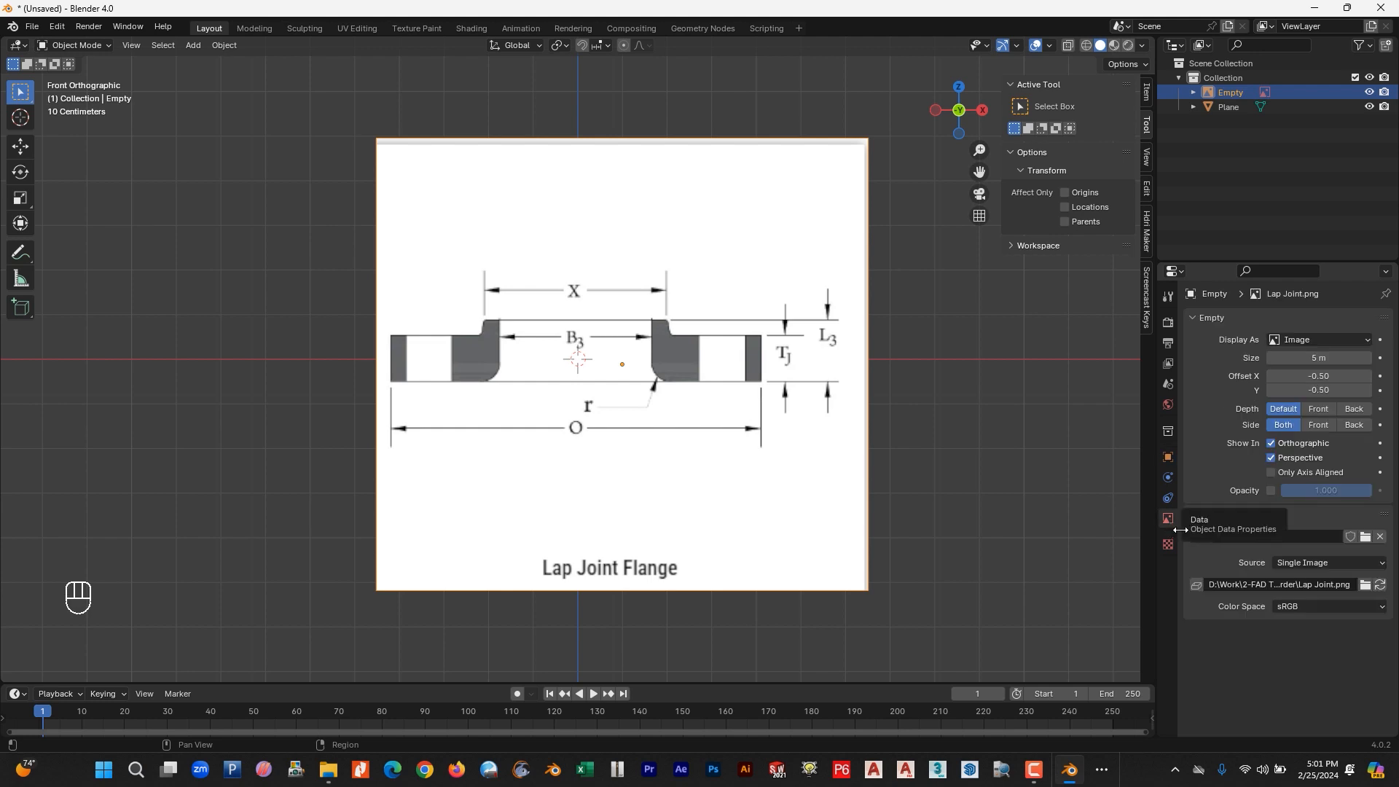
pyautogui.click(1271, 490)
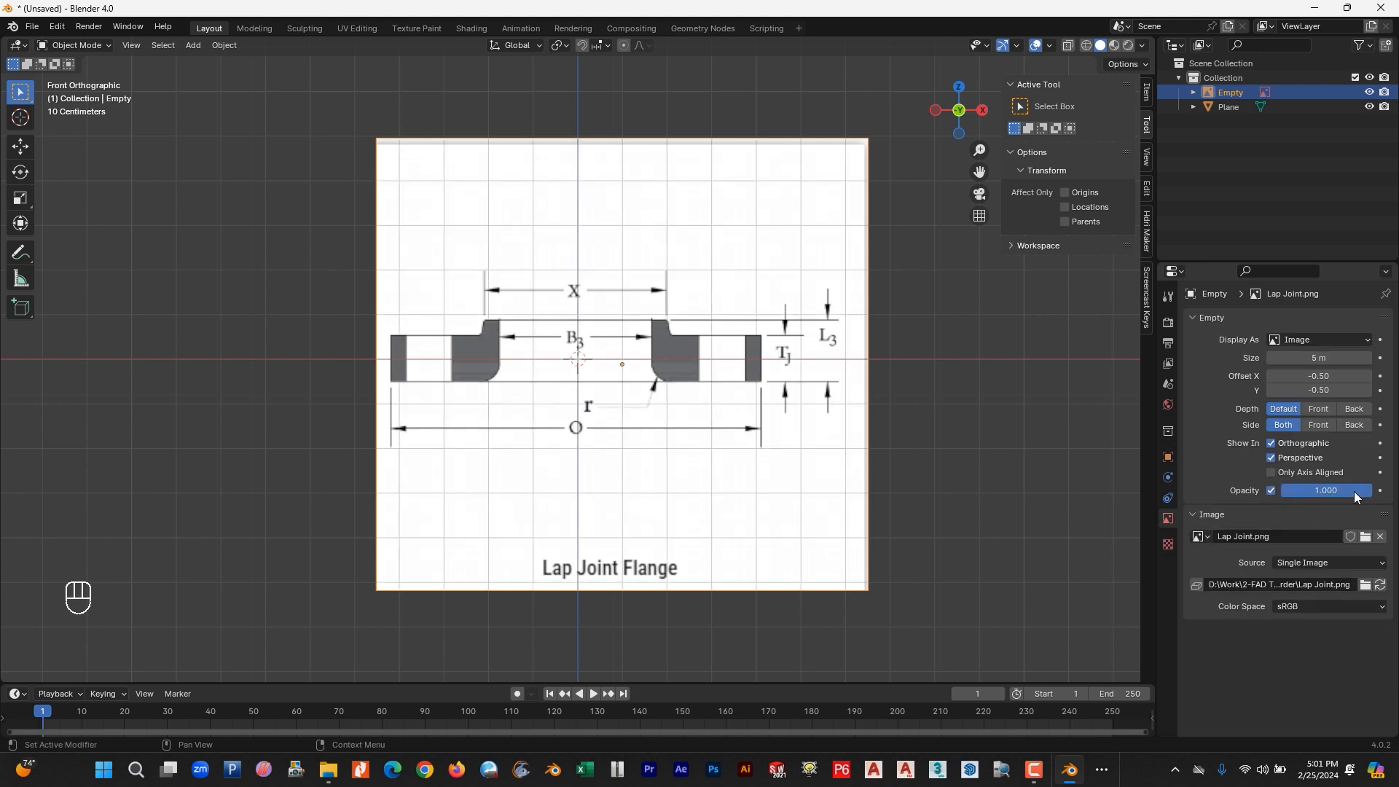
pyautogui.moveTo(1359, 492); pyautogui.dragTo(1312, 492)
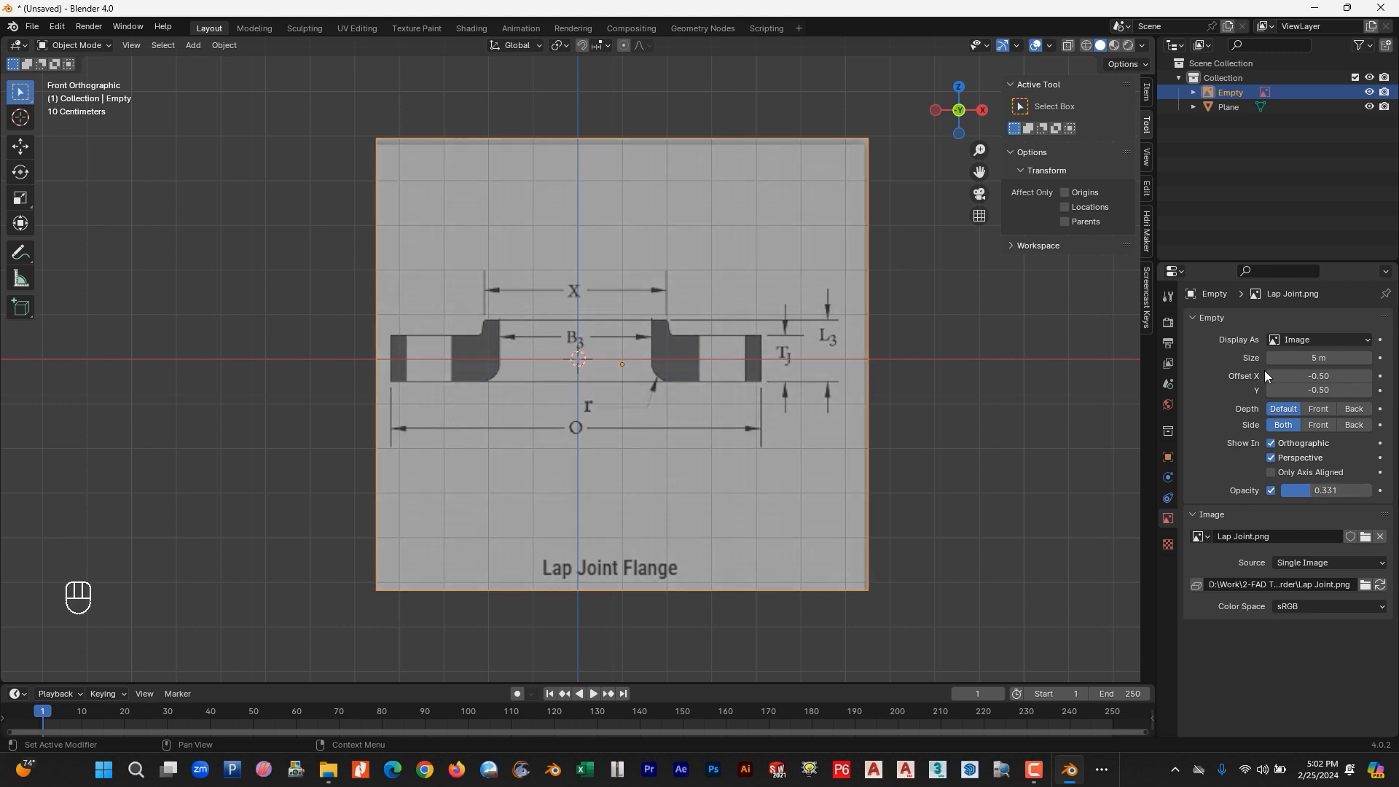
# Rotate the plane 90° about the X axis so it faces the front view.
pyautogui.click(1229, 108)
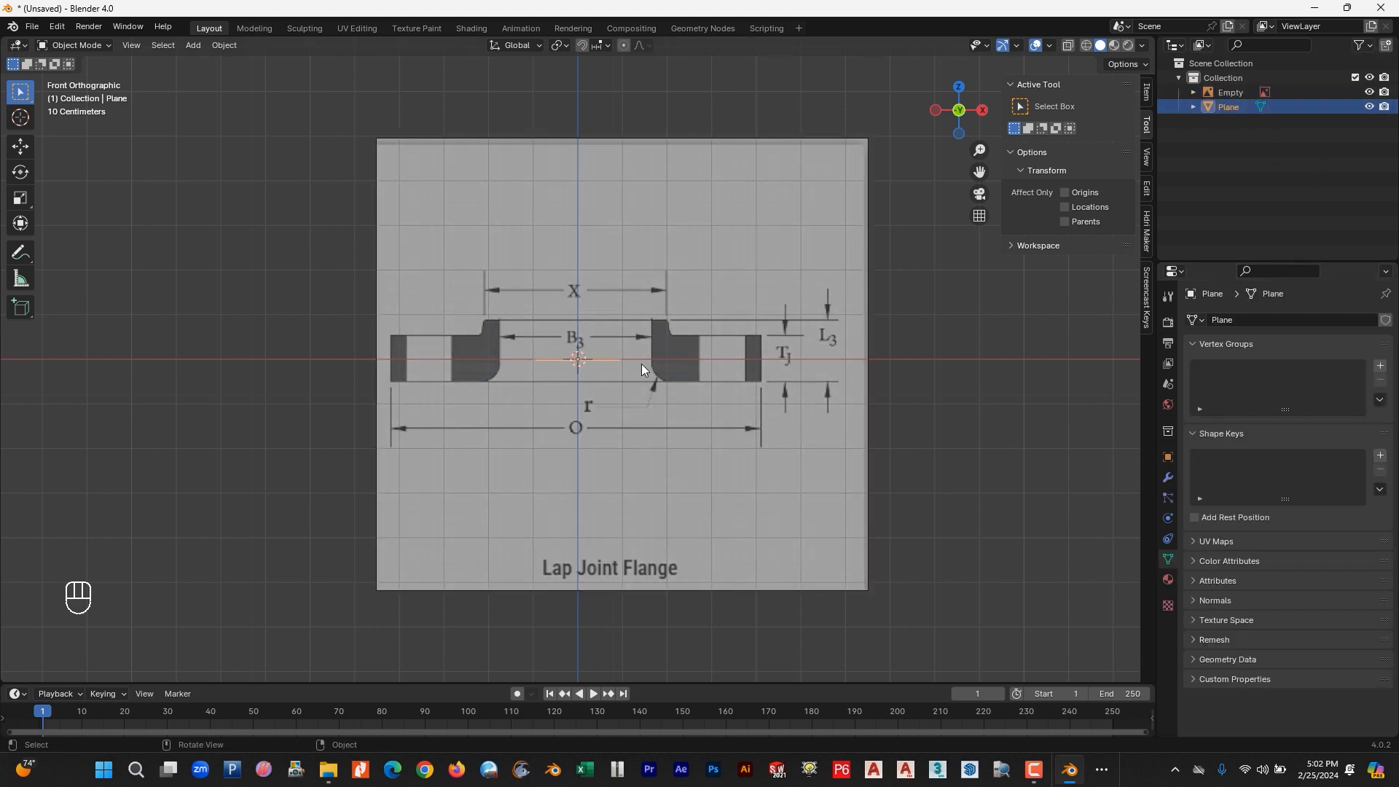
pyautogui.press('r')
pyautogui.press('x')
pyautogui.press('KP_9')
pyautogui.press('KP_0')
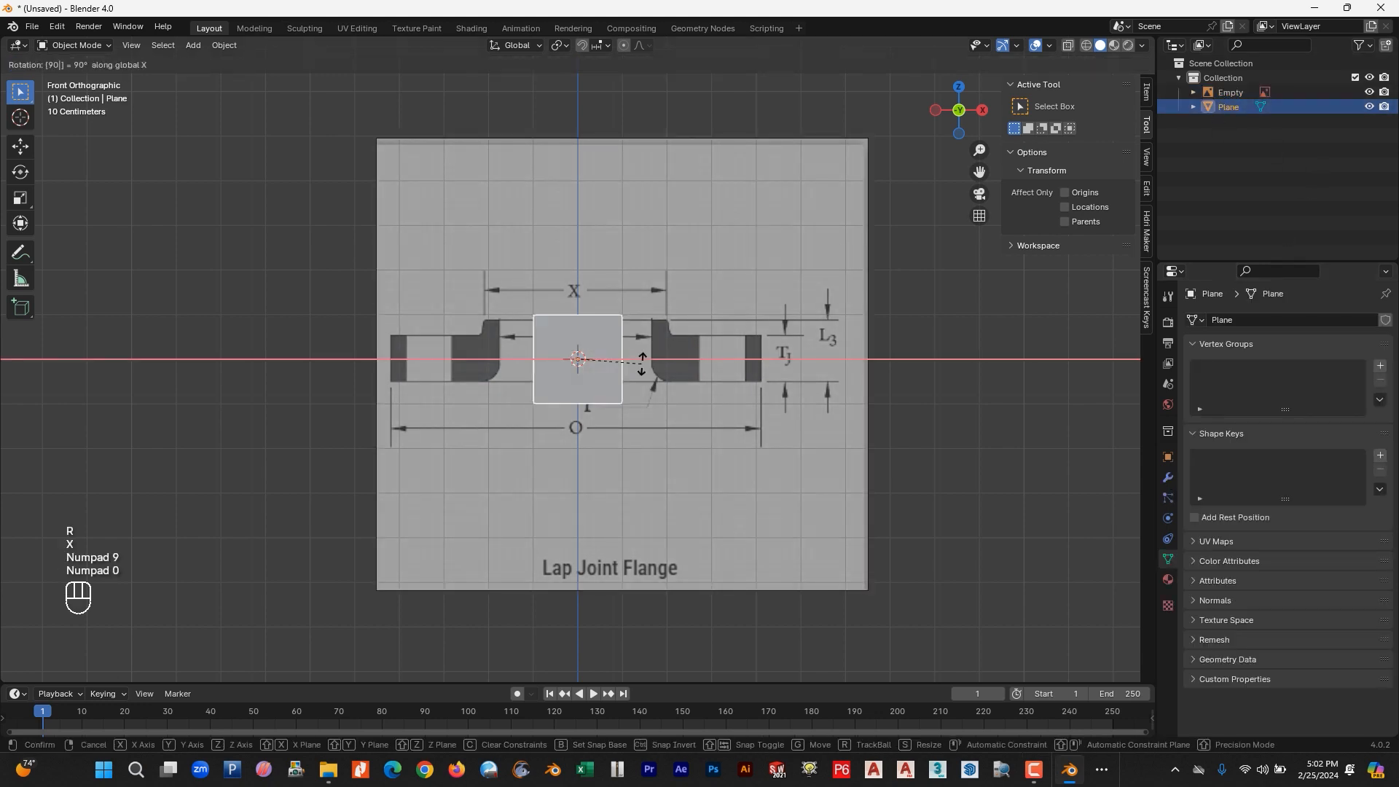
pyautogui.click(302, 265)
# In Edit Mode with wireframe display, move the plane's mesh over the left flange section, with its inner edge near the bore wall.
pyautogui.press('Tab')
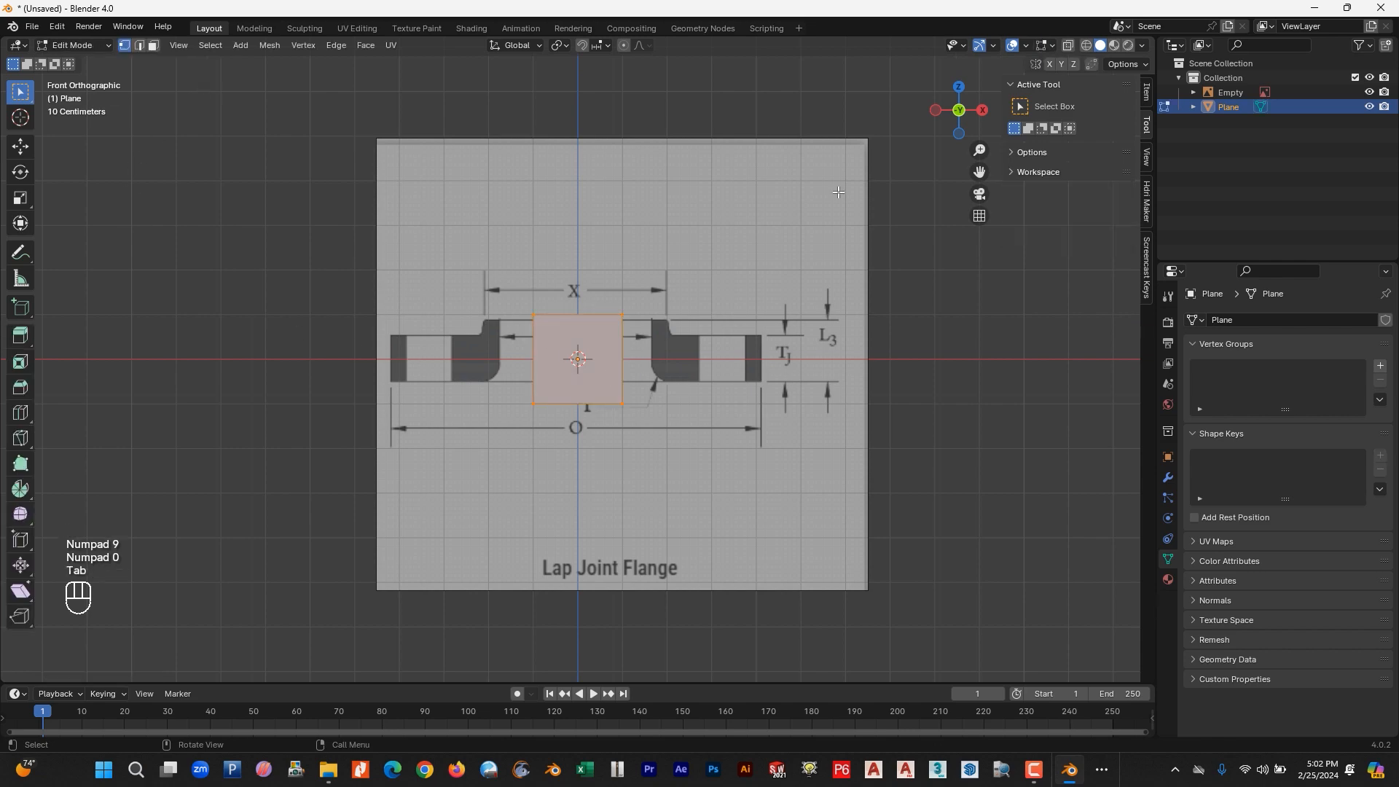
pyautogui.scroll(2, 490, 355)
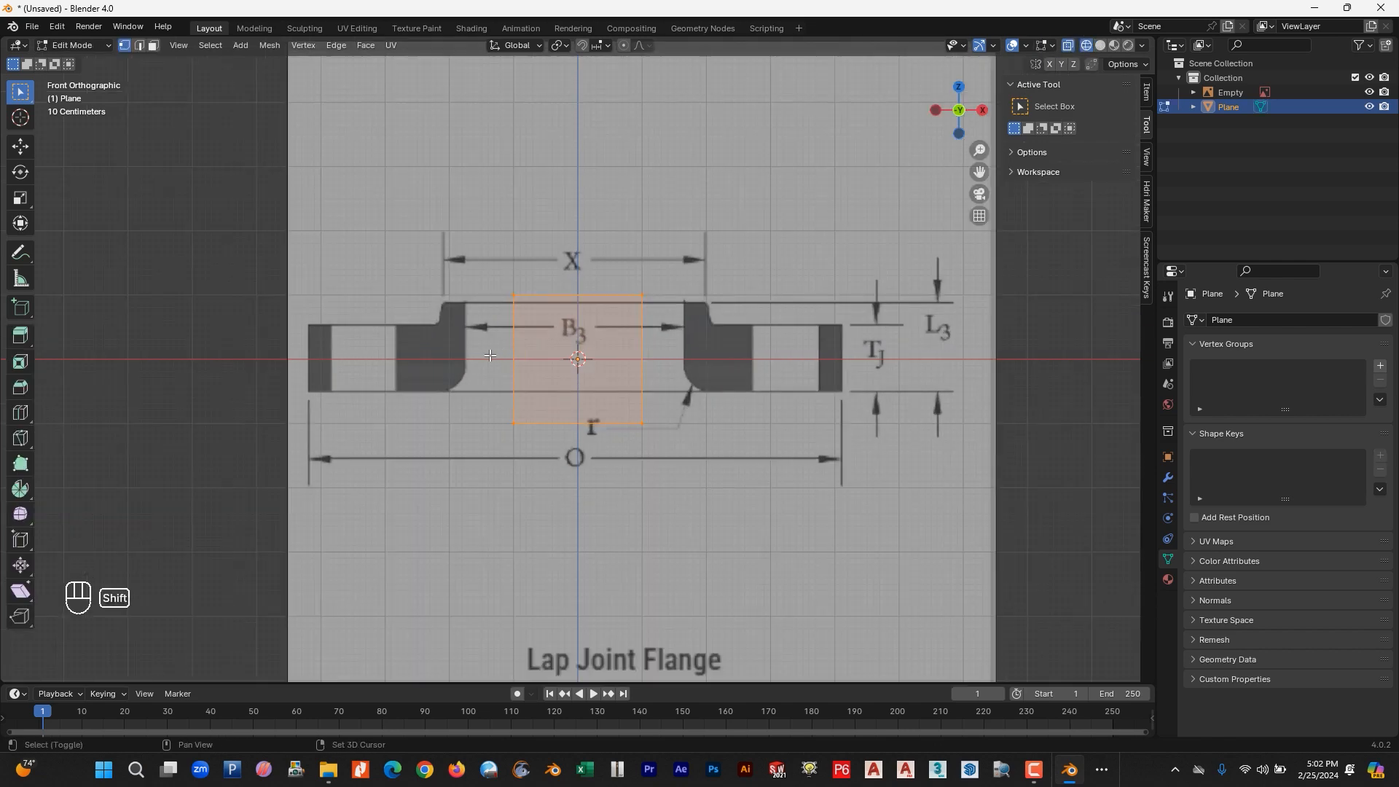
pyautogui.keyDown('shift'); pyautogui.moveTo(489, 355); pyautogui.dragTo(581, 355, button='middle'); pyautogui.keyUp('shift')
pyautogui.moveTo(587, 260); pyautogui.dragTo(779, 454)
pyautogui.click(20, 147)
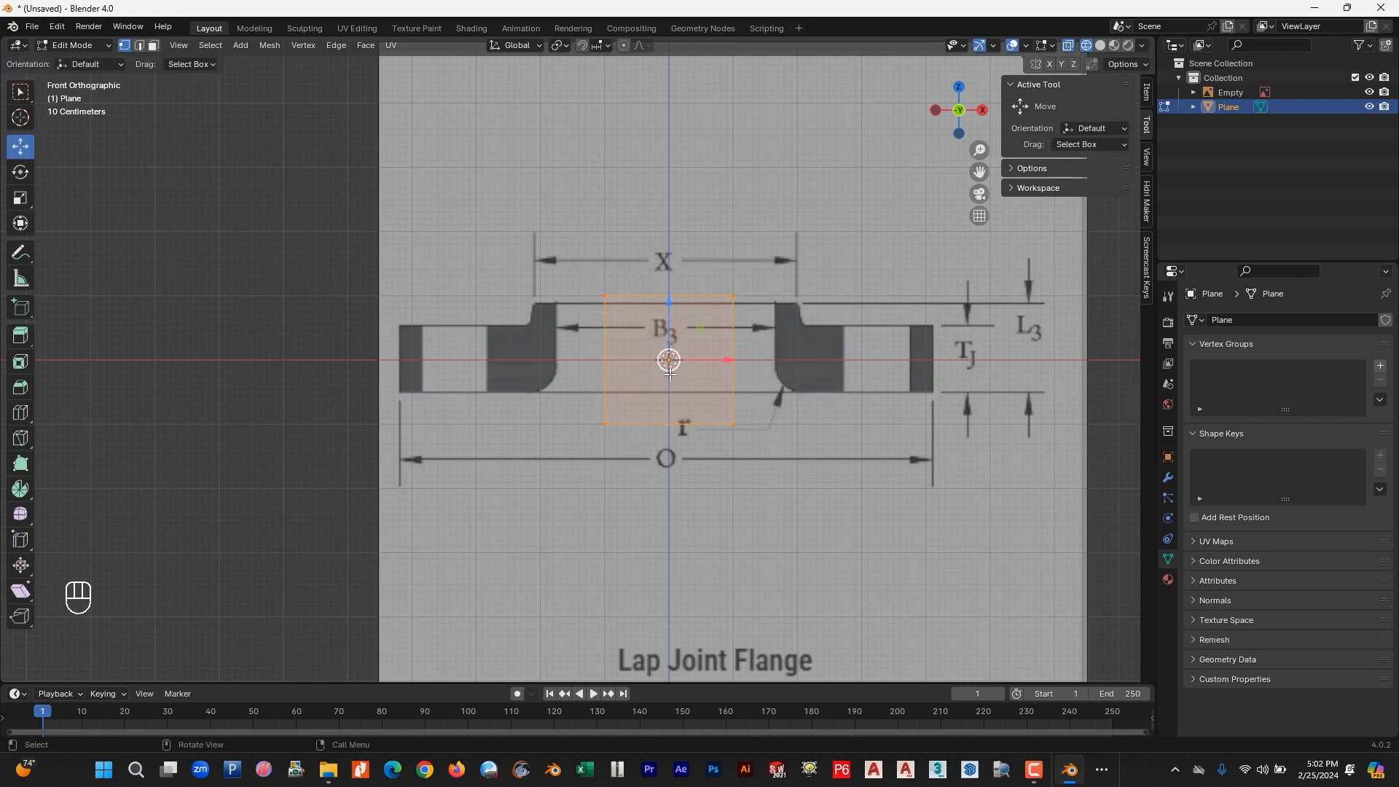
pyautogui.moveTo(667, 363); pyautogui.dragTo(485, 341)
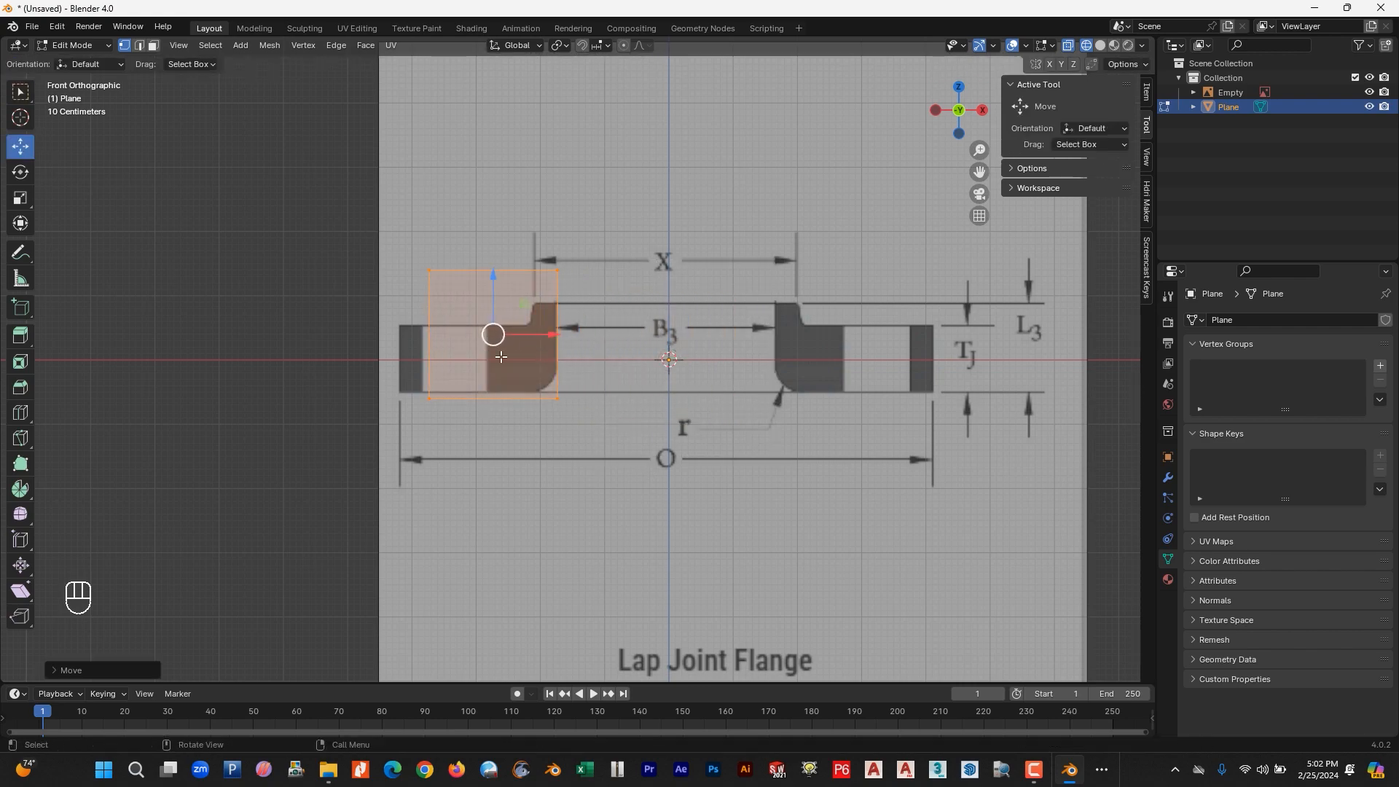
# Move the plane's upper edge to the top of the flange neck and its lower edge to the flange's bottom face.
pyautogui.scroll(4, 484, 341)
pyautogui.moveTo(368, 182); pyautogui.dragTo(726, 293)
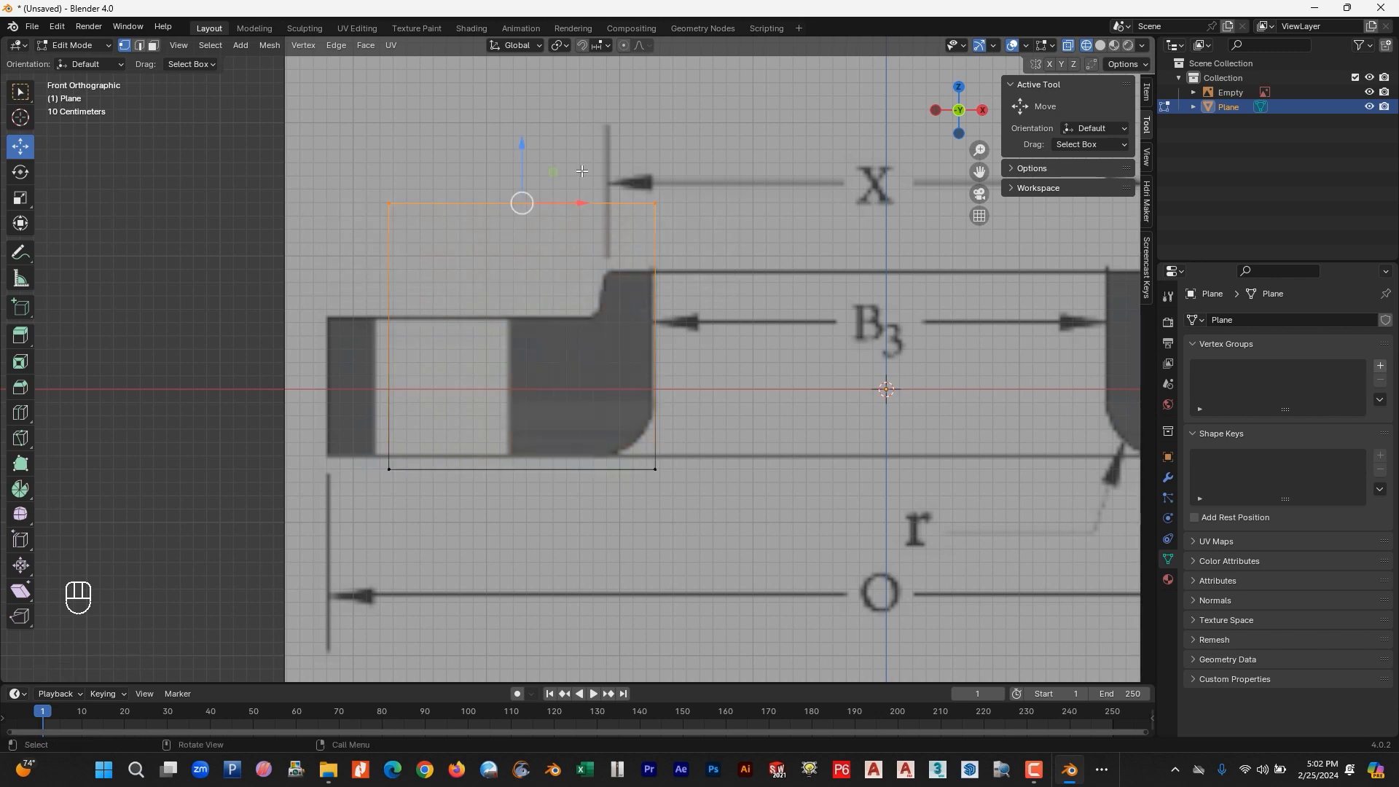
pyautogui.moveTo(522, 147); pyautogui.dragTo(522, 214)
pyautogui.moveTo(316, 392); pyautogui.dragTo(741, 541)
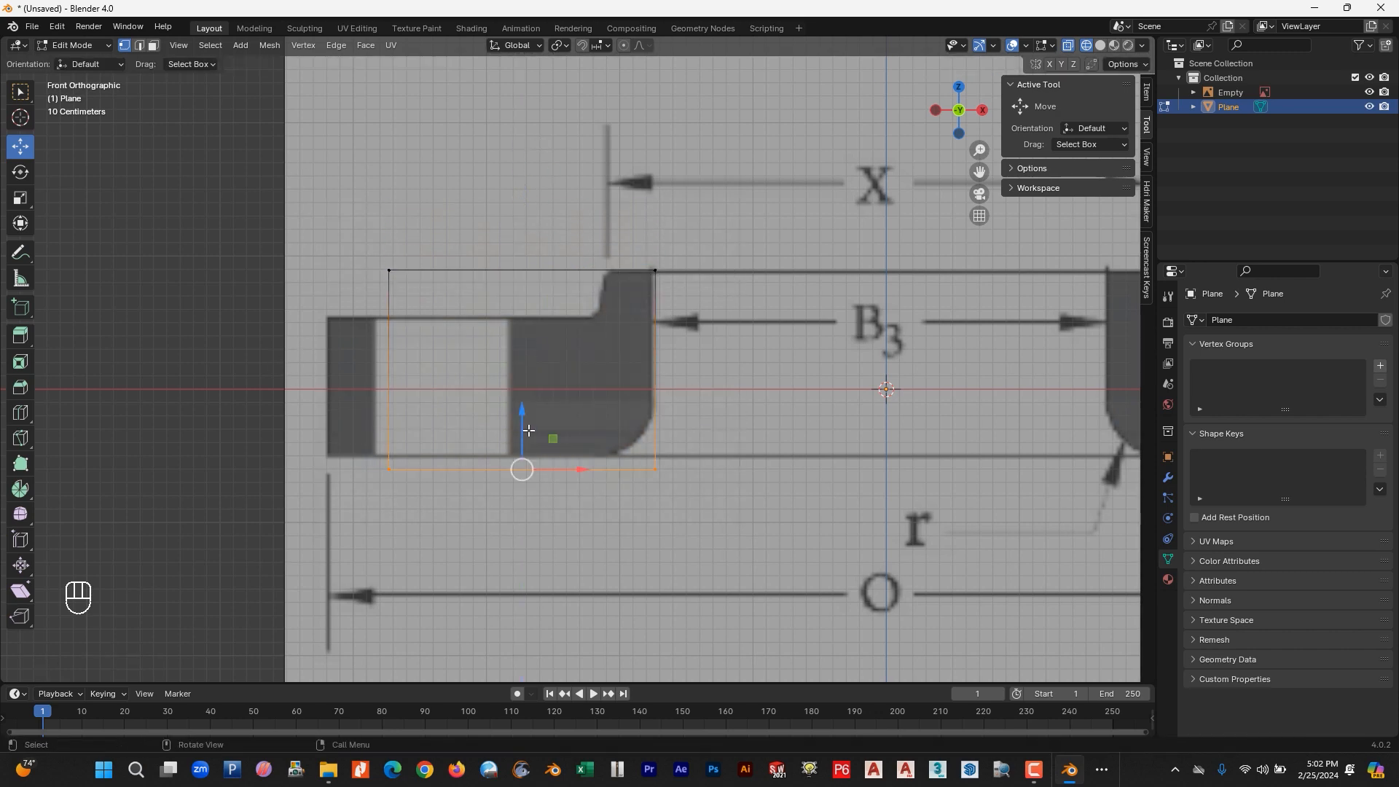
pyautogui.moveTo(529, 431); pyautogui.dragTo(538, 418)
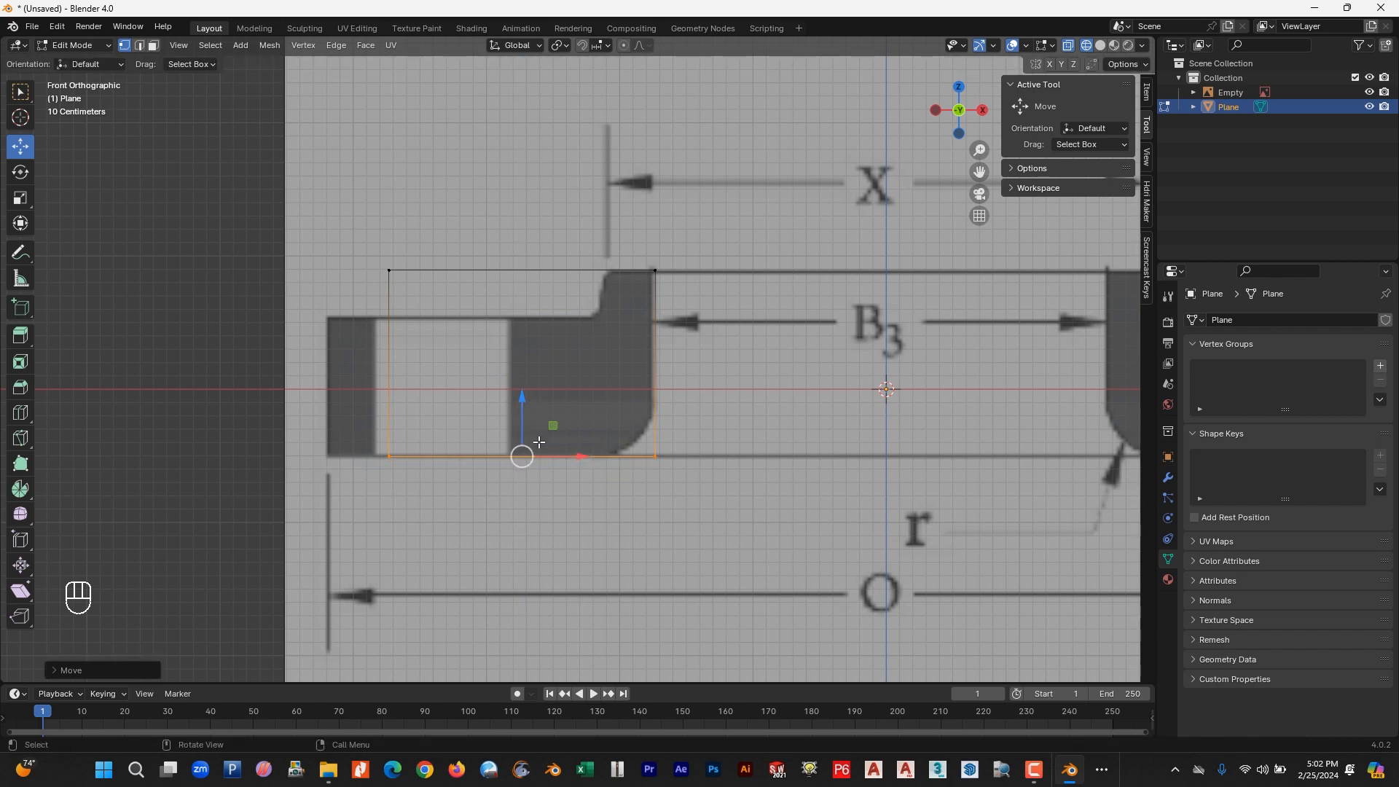
# Move the plane's outer vertical edge along X to the flange's outer rim.
pyautogui.keyDown('shift'); pyautogui.moveTo(539, 442); pyautogui.dragTo(788, 456, button='middle'); pyautogui.keyUp('shift')
pyautogui.moveTo(568, 246); pyautogui.dragTo(698, 526)
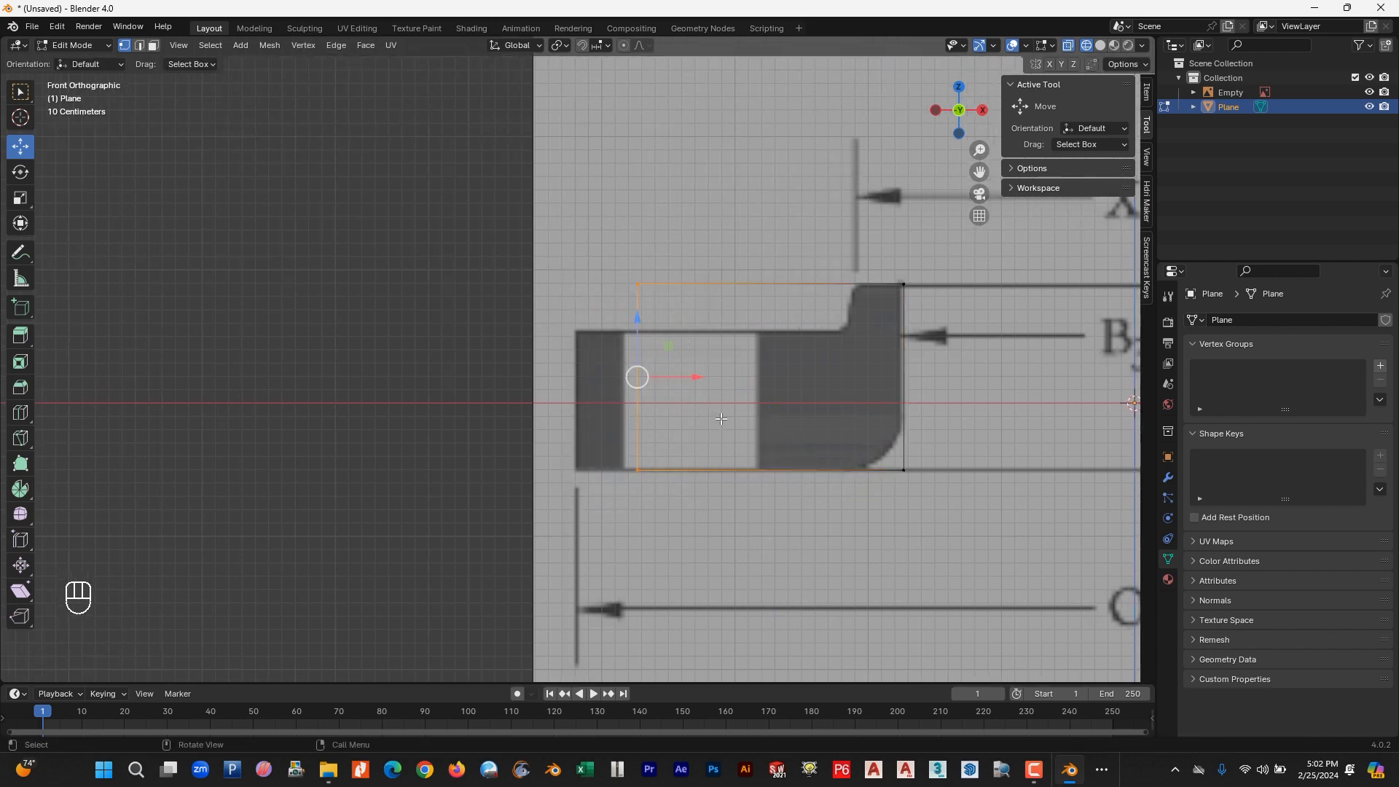
pyautogui.moveTo(707, 380); pyautogui.dragTo(628, 384)
# Delete the plane's upper outer corner vertex.
pyautogui.keyDown('shift'); pyautogui.moveTo(534, 253); pyautogui.dragTo(366, 283, button='middle'); pyautogui.keyUp('shift')
pyautogui.moveTo(367, 283); pyautogui.dragTo(458, 356)
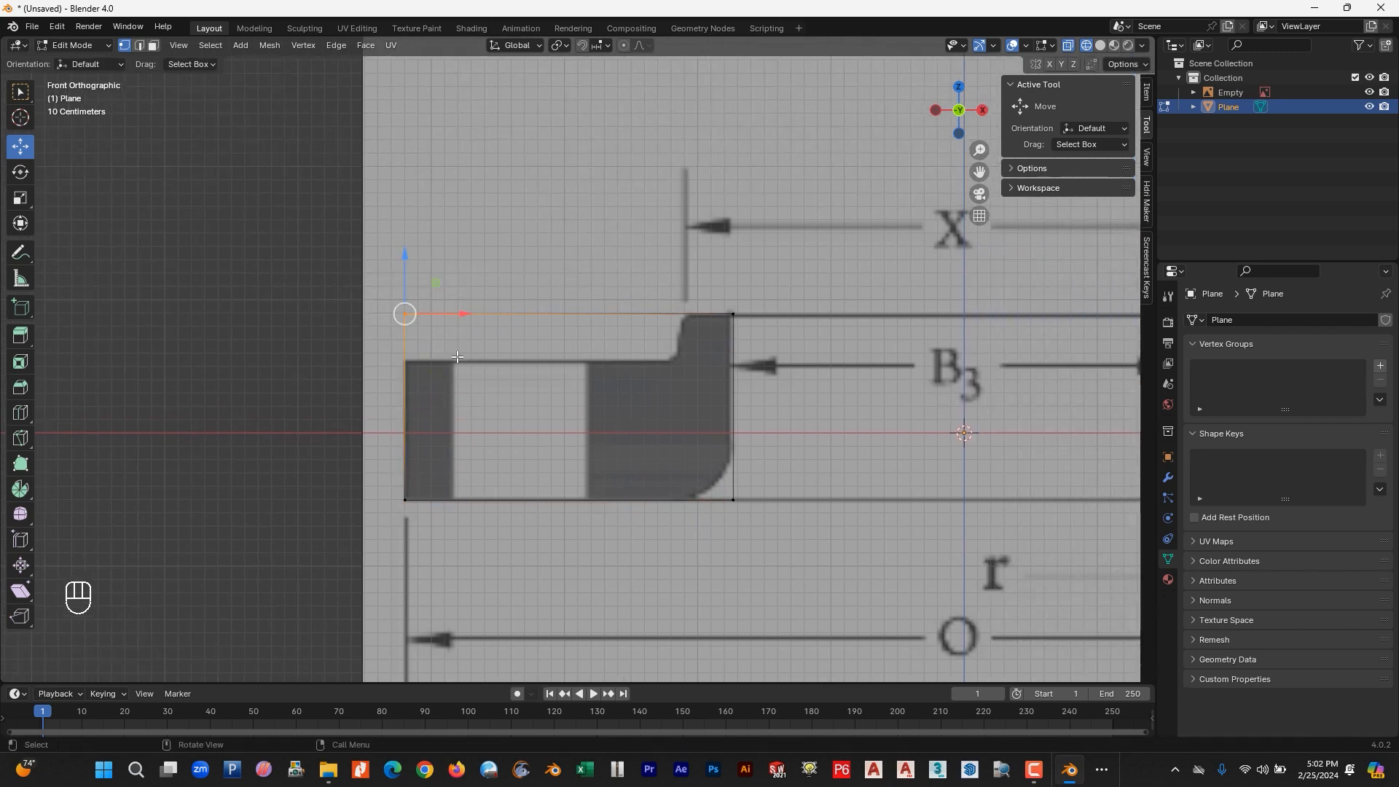
pyautogui.press('x')
pyautogui.click(450, 352)
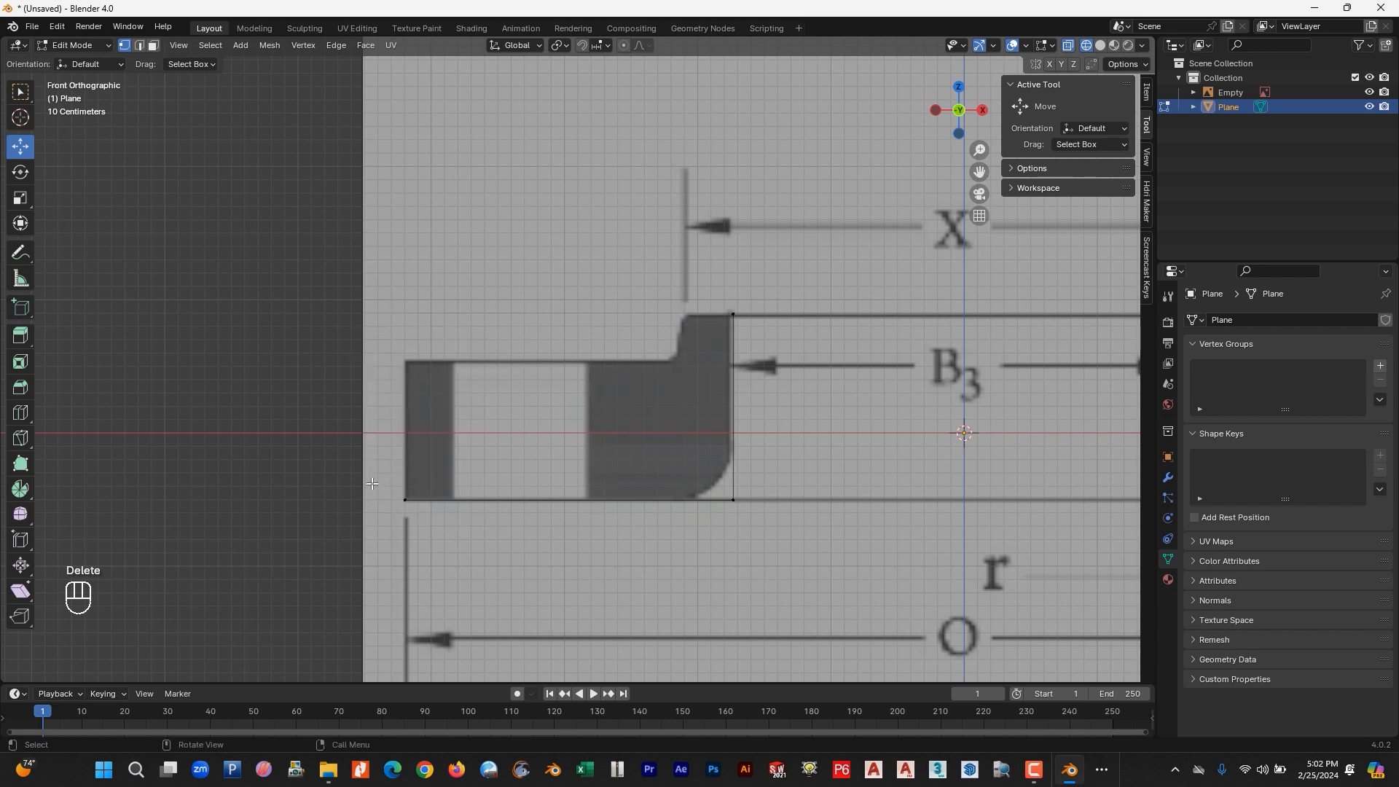
# Extrude the lower outer corner vertex about 1.03 m upward along Z to the level of the flange's upper face.
pyautogui.moveTo(381, 478); pyautogui.dragTo(442, 556)
pyautogui.press('e')
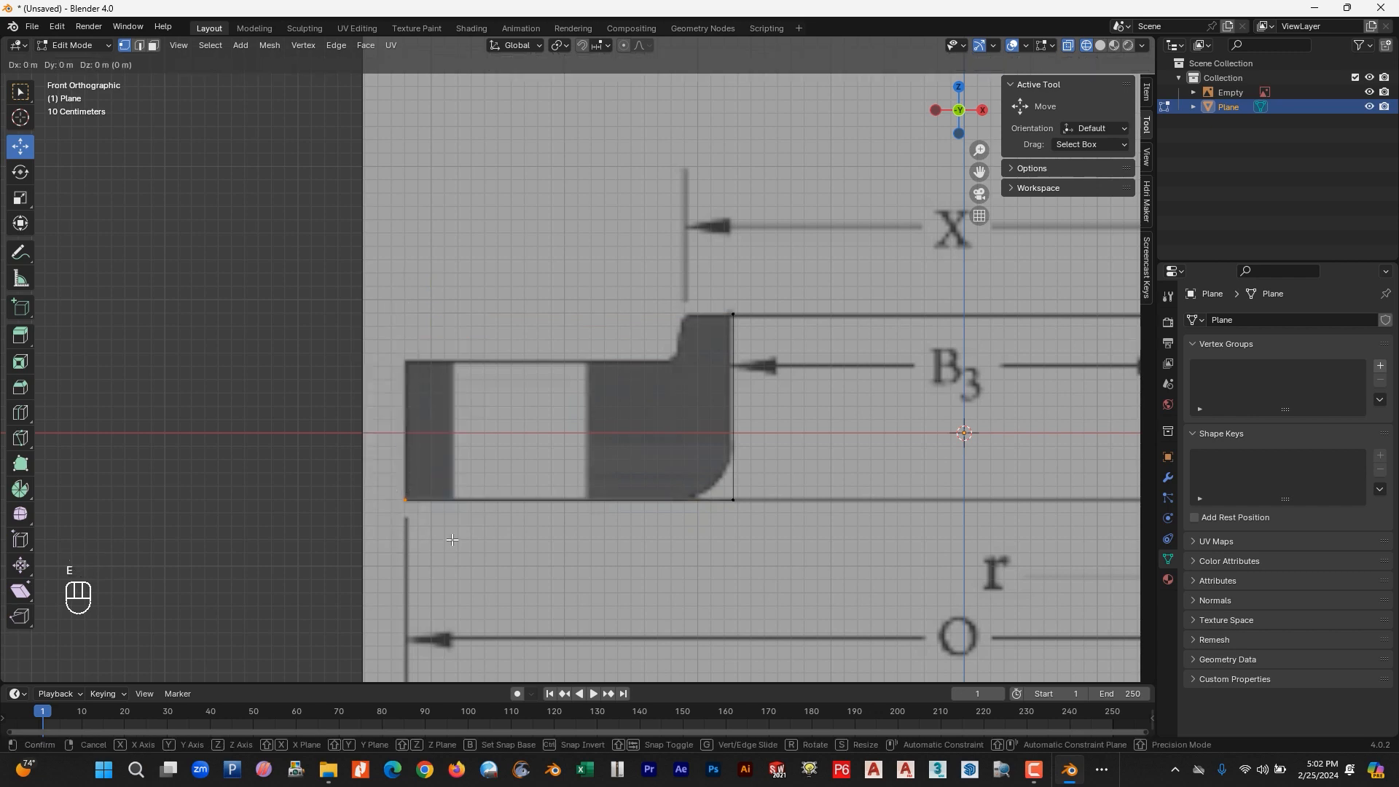
pyautogui.press('z')
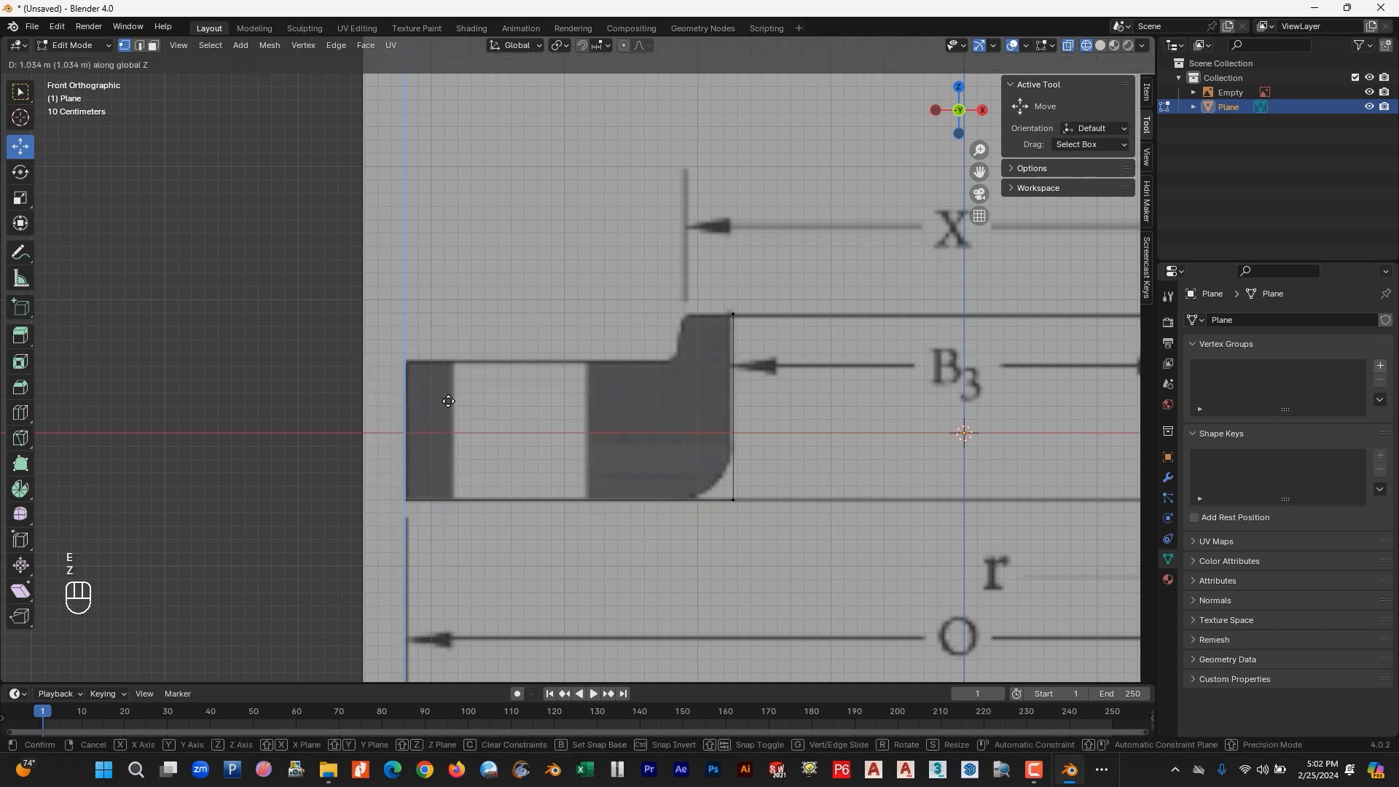
pyautogui.click(448, 406)
# Extrude the upper rim vertex about 2 m along X to the base of the flange neck.
pyautogui.scroll(3, 447, 410)
pyautogui.keyDown('shift'); pyautogui.moveTo(447, 410); pyautogui.dragTo(456, 472, button='middle'); pyautogui.keyUp('shift')
pyautogui.press('e')
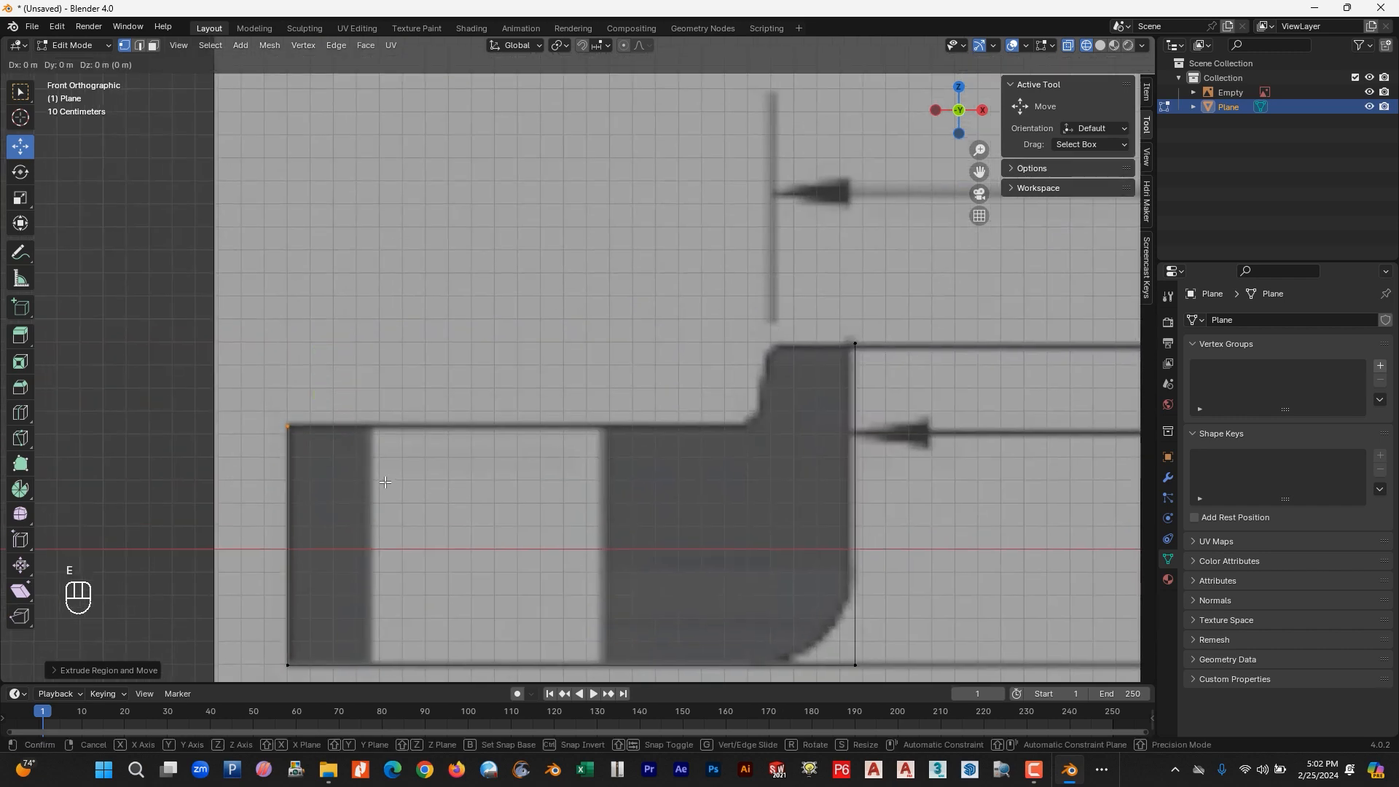
pyautogui.press('x')
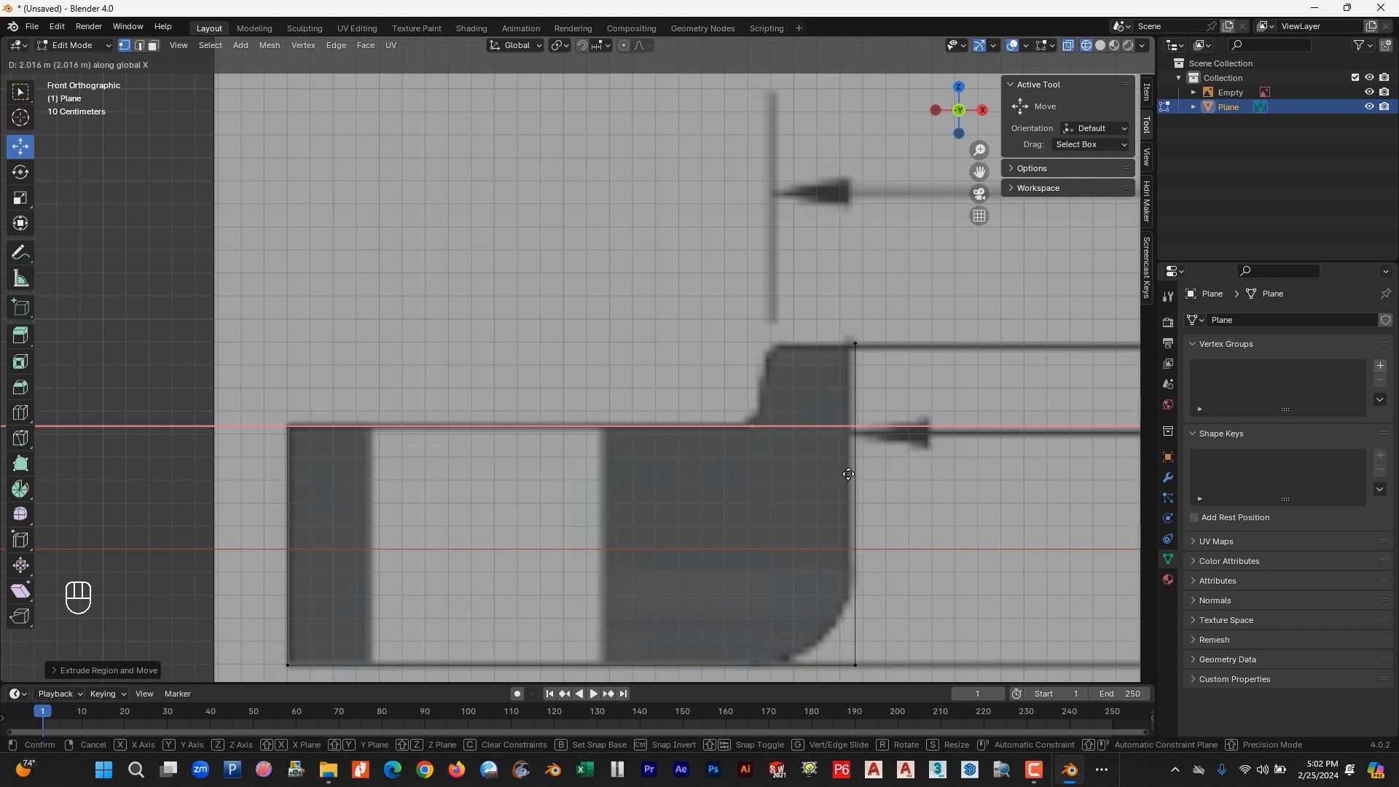
pyautogui.press('Escape')
# Extrude the neck-base vertex upward along Z, partway up the side of the neck.
pyautogui.press('e')
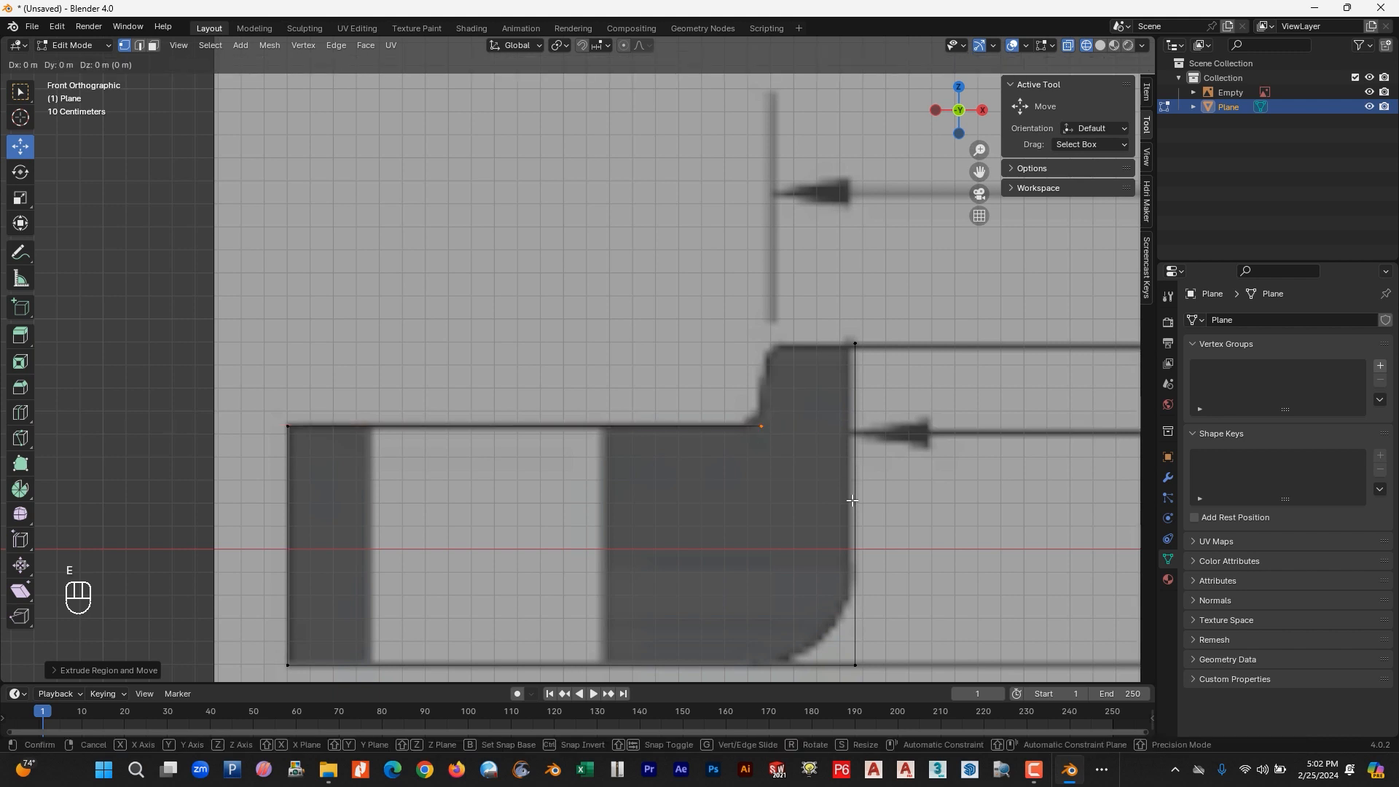
pyautogui.press('z')
pyautogui.click(862, 442)
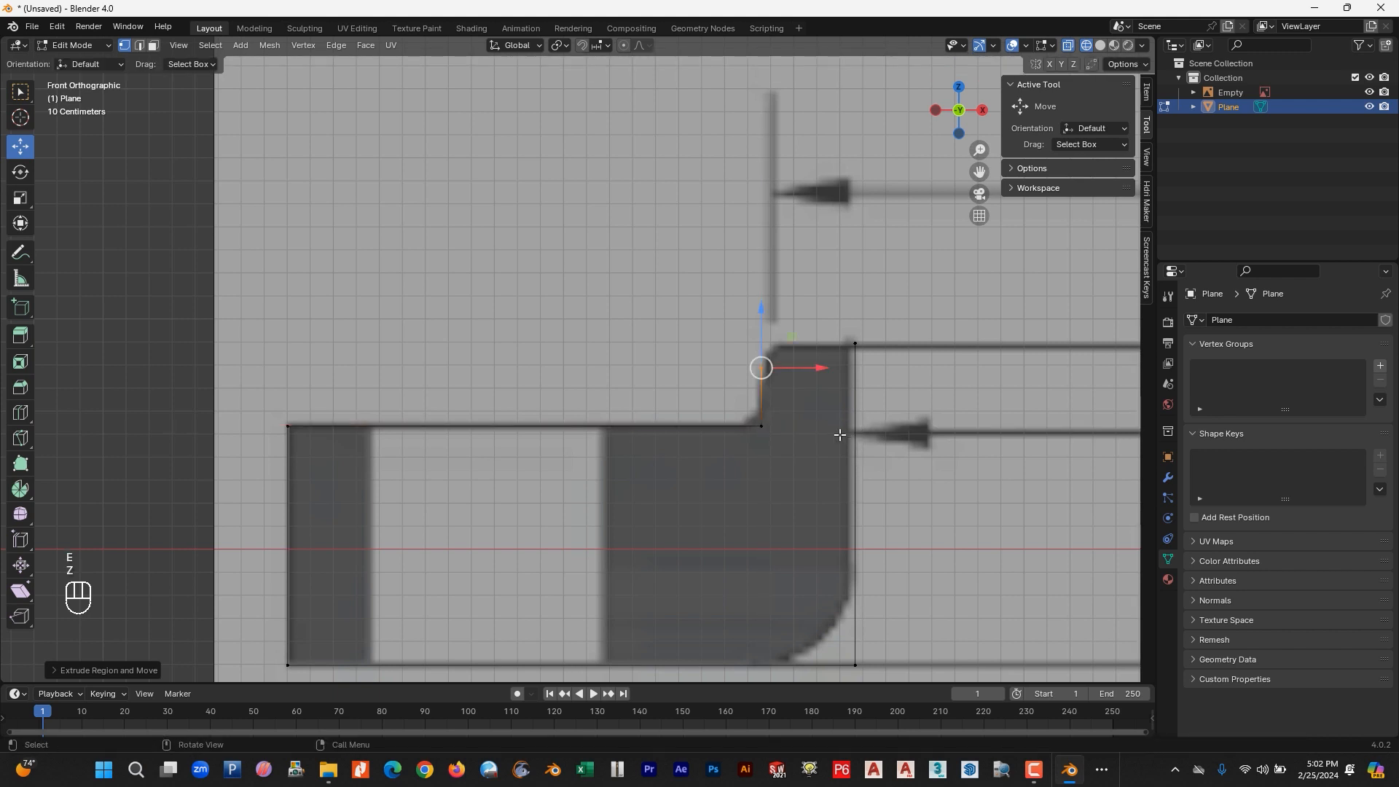
# Shift the neck-base vertex slightly outward and move the vertex above it to the neck's top corner, matching the sloped side.
pyautogui.scroll(6, 703, 481)
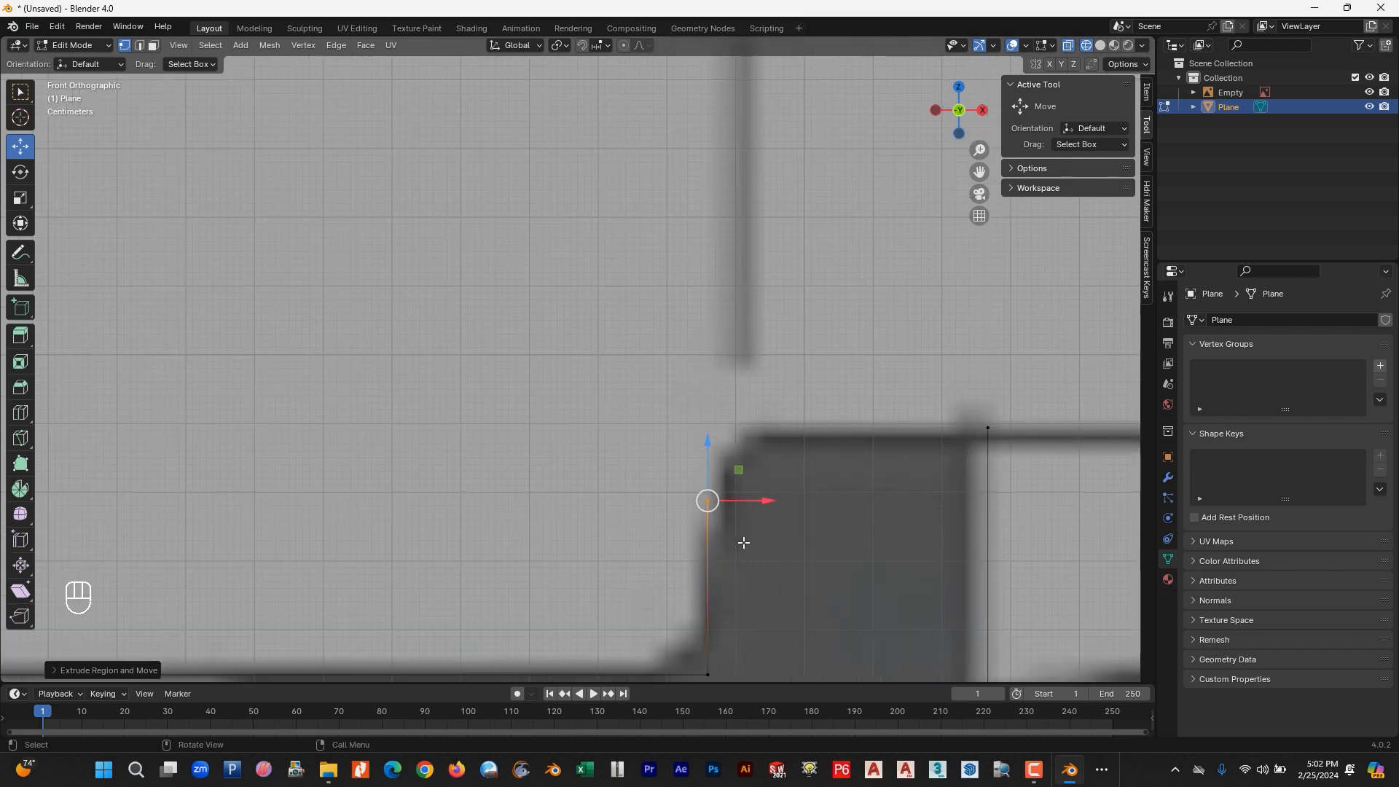
pyautogui.scroll(-3, 743, 540)
pyautogui.click(654, 541)
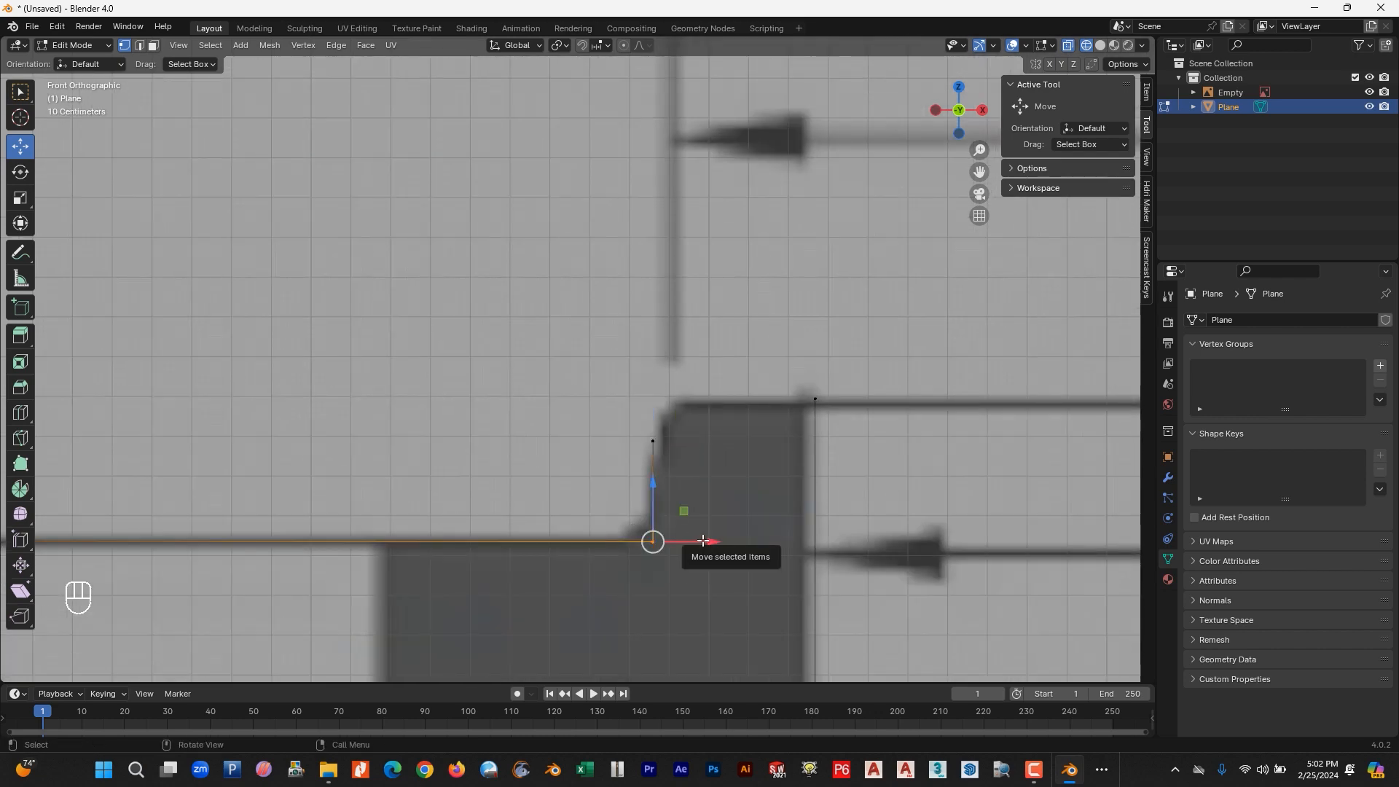
pyautogui.moveTo(704, 540); pyautogui.dragTo(699, 540)
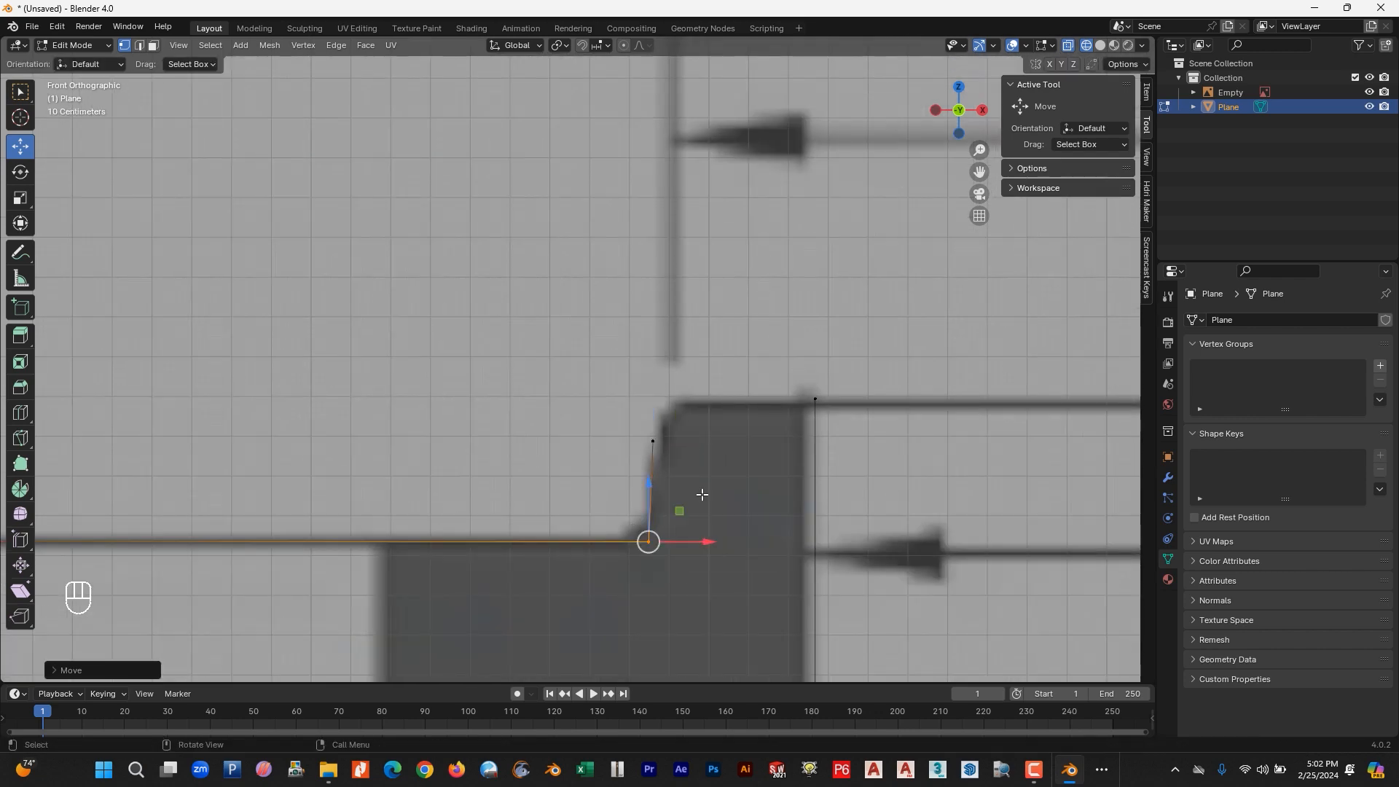
pyautogui.click(653, 441)
pyautogui.moveTo(695, 442); pyautogui.dragTo(674, 389)
# Join the two vertices at the top of the neck with an edge and level it by scaling to 0 along Z.
pyautogui.moveTo(872, 359); pyautogui.dragTo(658, 428)
pyautogui.press('f')
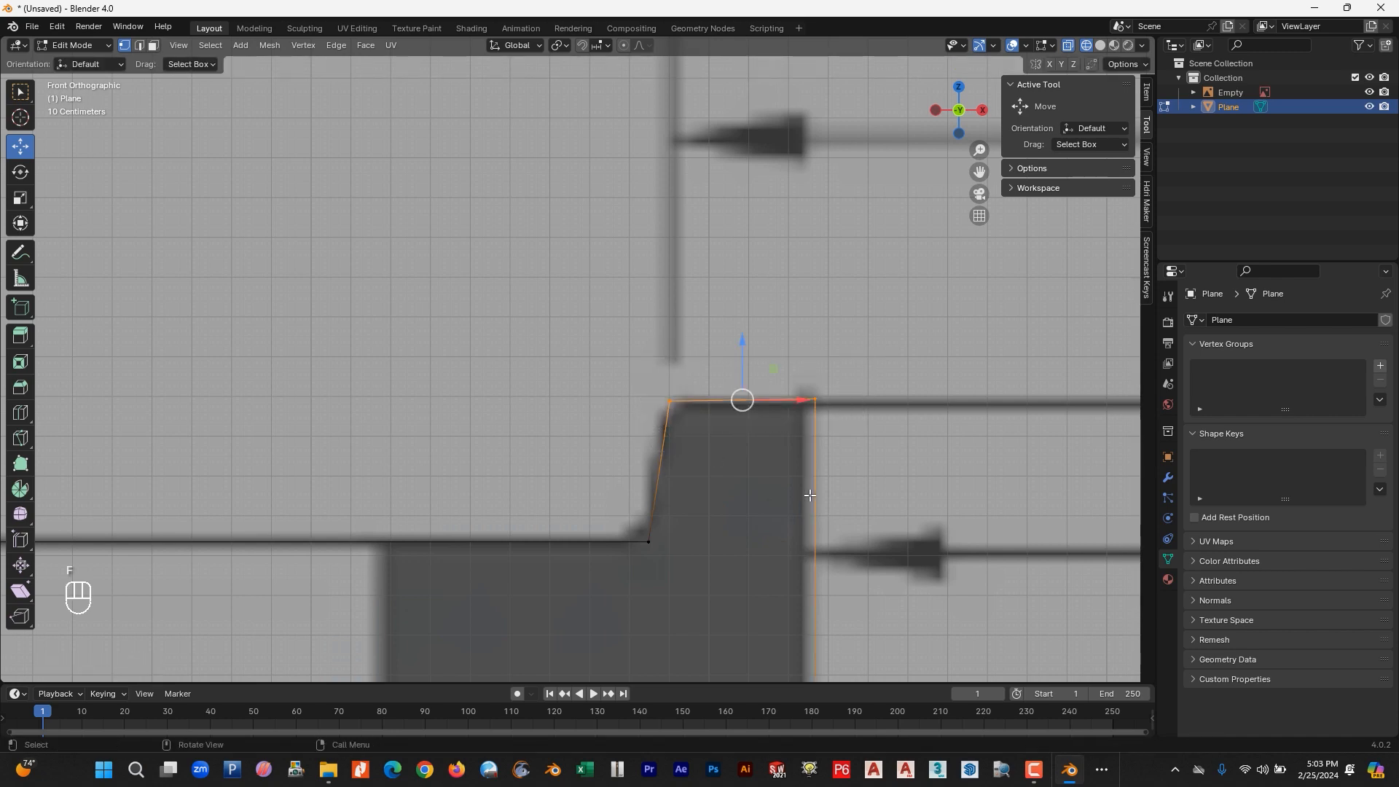
pyautogui.press('s')
pyautogui.press('z')
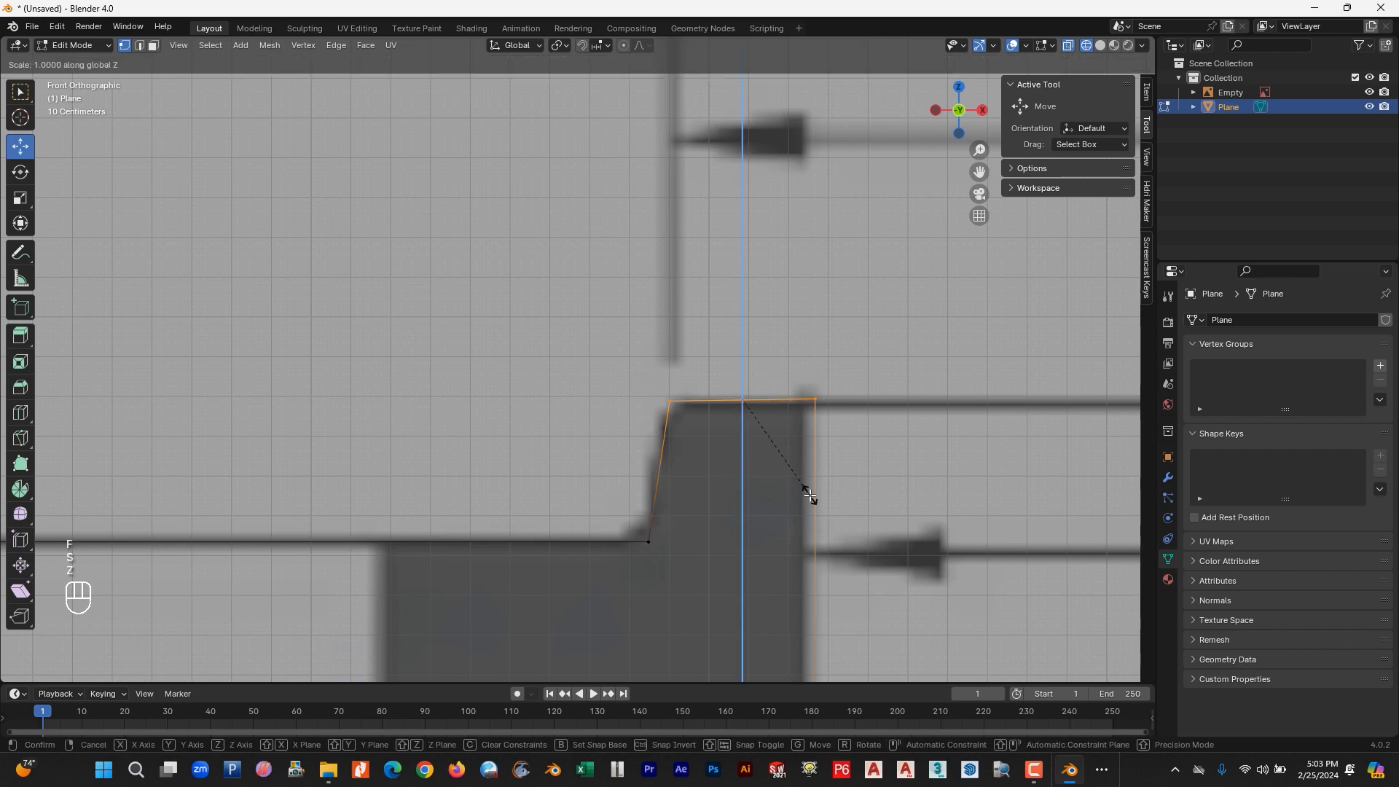
pyautogui.press('KP_0')
pyautogui.click(810, 494)
# Move the profile's inner vertical edge slightly outward along X to align it with the flange's bore wall.
pyautogui.scroll(-5, 809, 495)
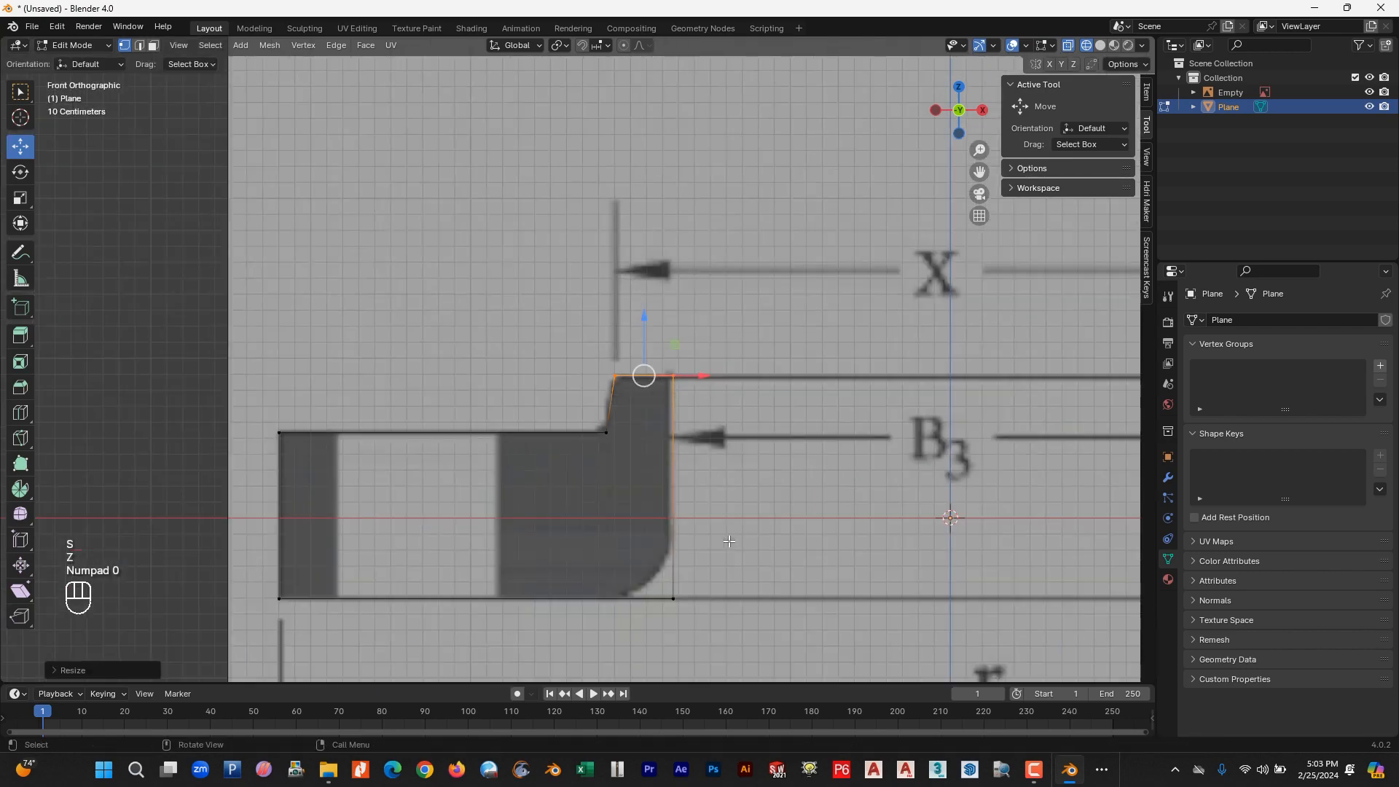
pyautogui.scroll(5, 751, 341)
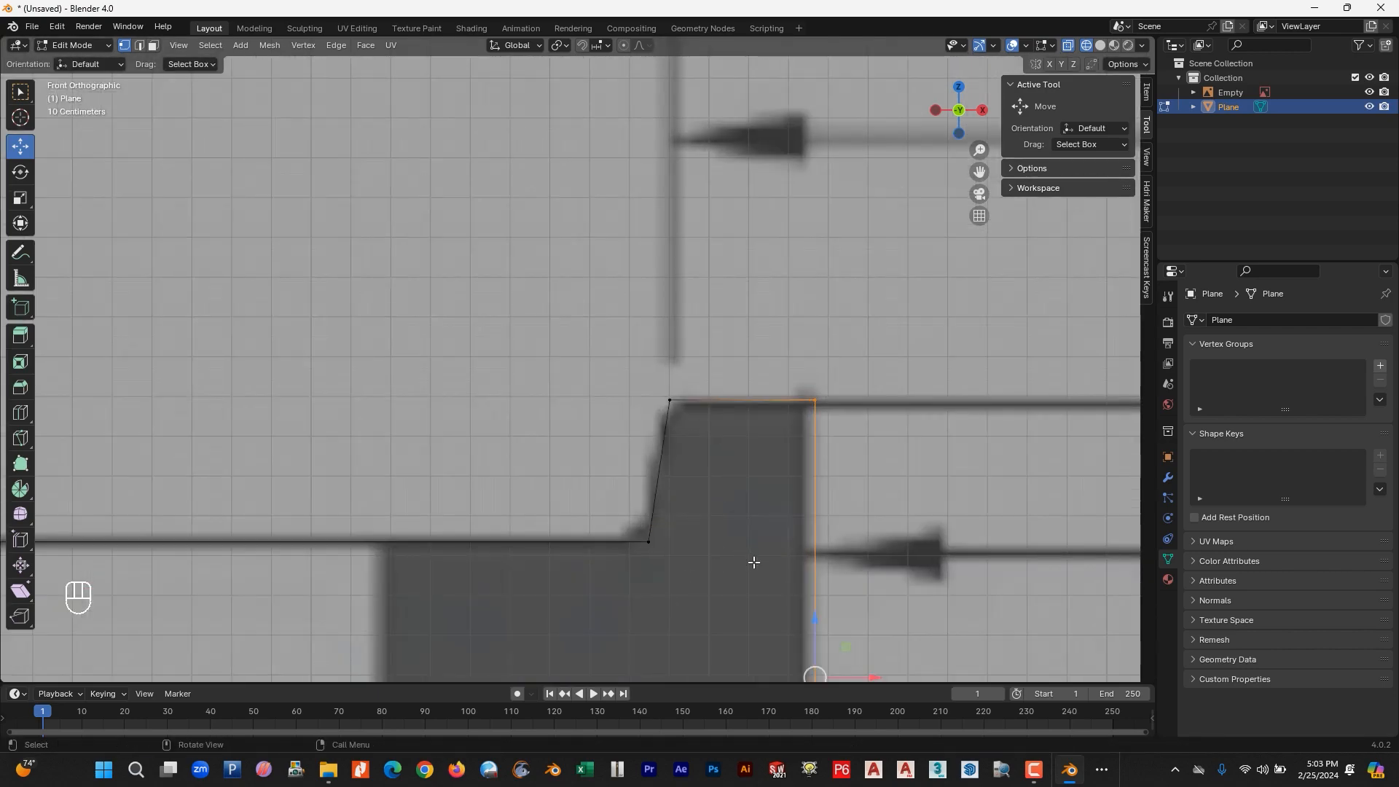
pyautogui.keyDown('shift'); pyautogui.moveTo(750, 562); pyautogui.dragTo(717, 326, button='middle'); pyautogui.keyUp('shift')
pyautogui.moveTo(828, 456); pyautogui.dragTo(822, 456)
pyautogui.scroll(-6, 687, 499)
pyautogui.keyDown('shift'); pyautogui.moveTo(685, 500); pyautogui.dragTo(715, 393, button='middle'); pyautogui.keyUp('shift')
pyautogui.scroll(4, 715, 393)
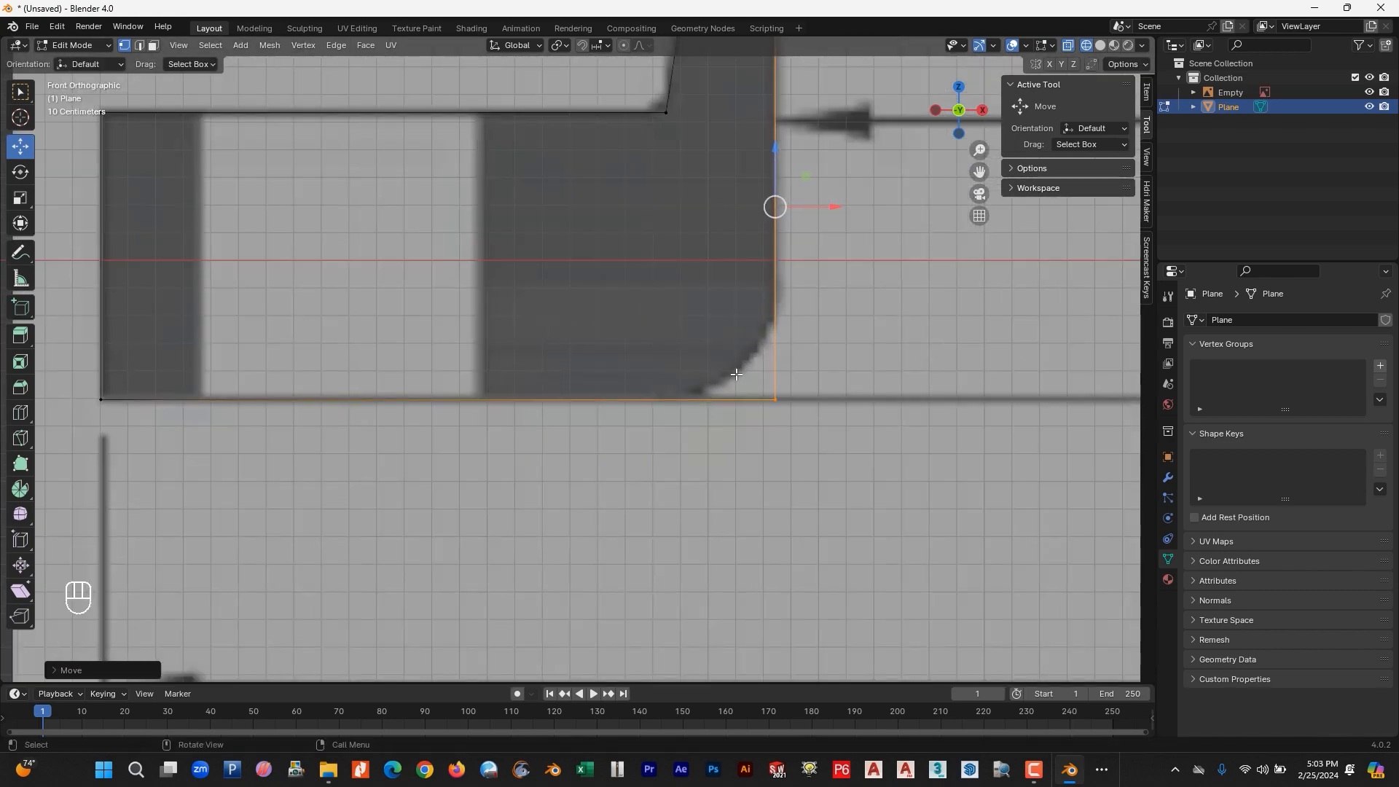
# Vertex-bevel the profile's lower bore corner with a width of about 0.402 m and 15 segments to match the drawn radius.
pyautogui.moveTo(737, 370); pyautogui.dragTo(804, 446)
pyautogui.keyDown('shift'); pyautogui.moveTo(809, 326); pyautogui.dragTo(660, 382, button='middle'); pyautogui.keyUp('shift')
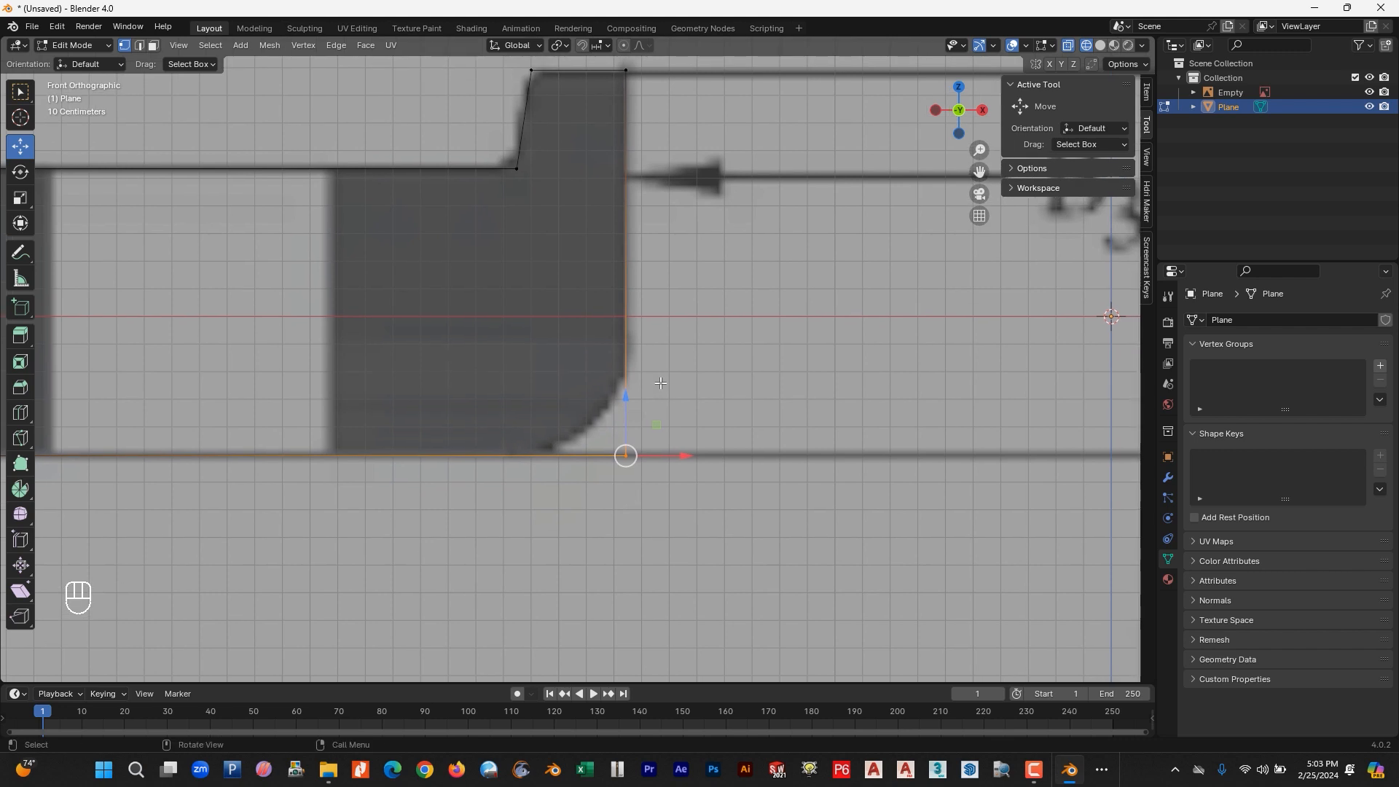
pyautogui.press('ctrl')
pyautogui.hotkey('ctrl', 'b')
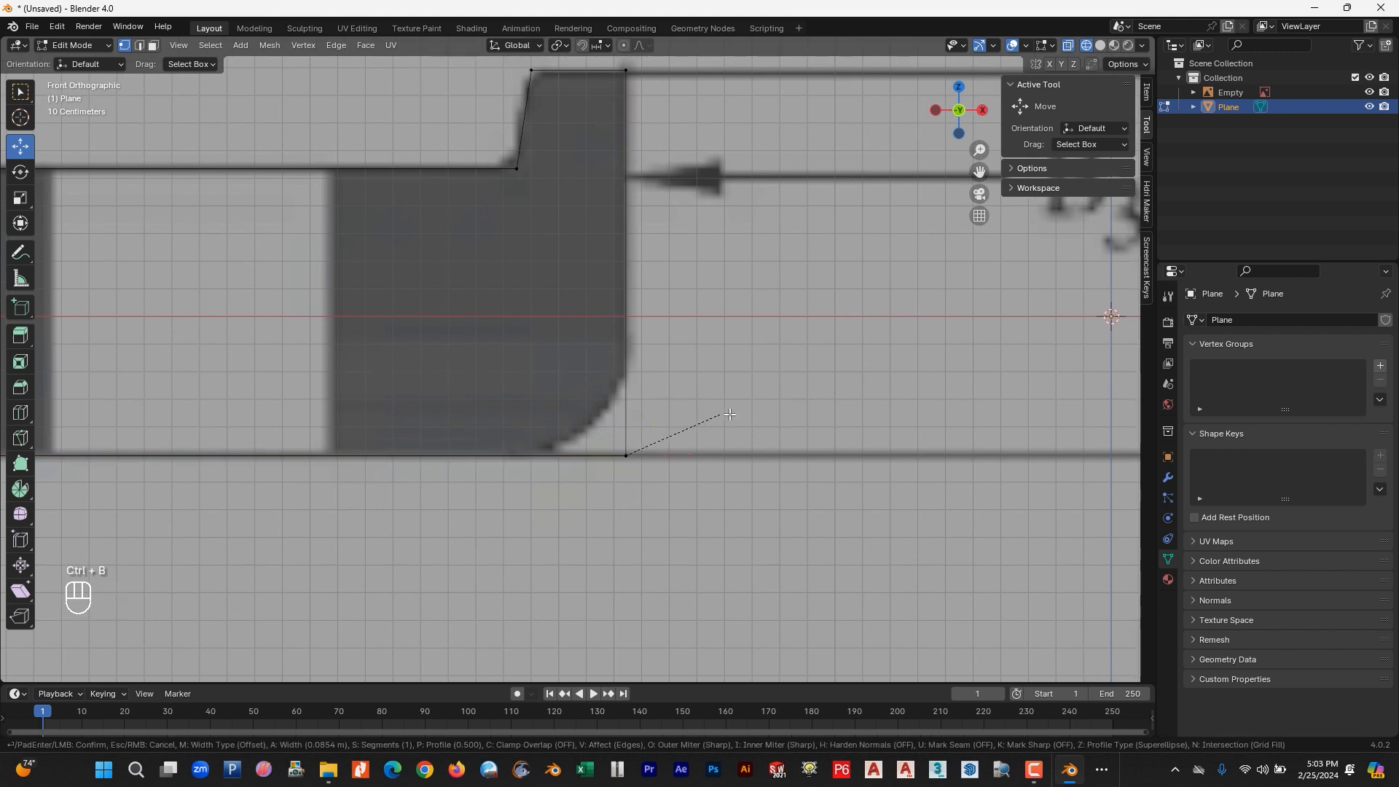
pyautogui.click(737, 414)
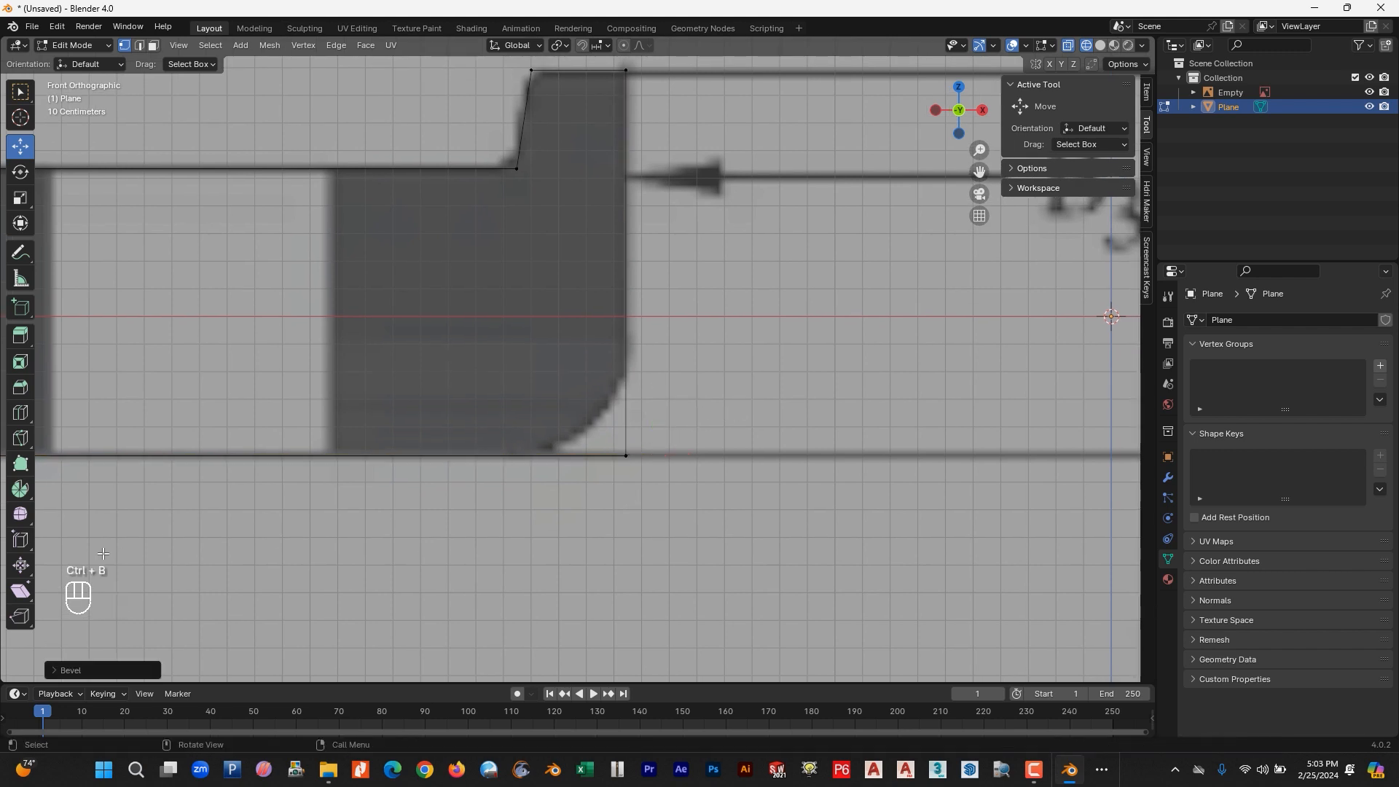
pyautogui.click(56, 670)
pyautogui.click(146, 406)
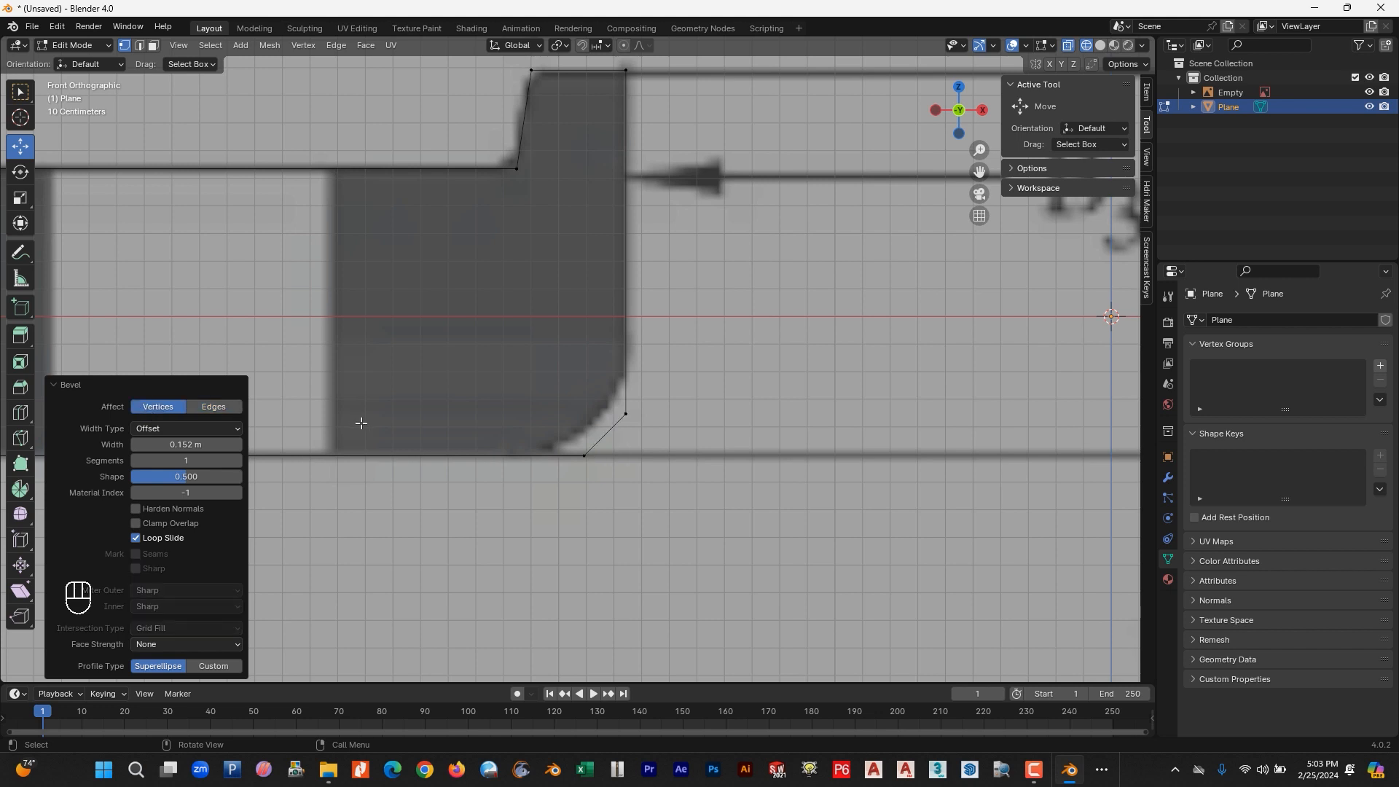
pyautogui.moveTo(186, 444)
pyautogui.mouseDown()
pyautogui.moveTo(231, 444)
pyautogui.moveTo(197, 462)
pyautogui.mouseUp()
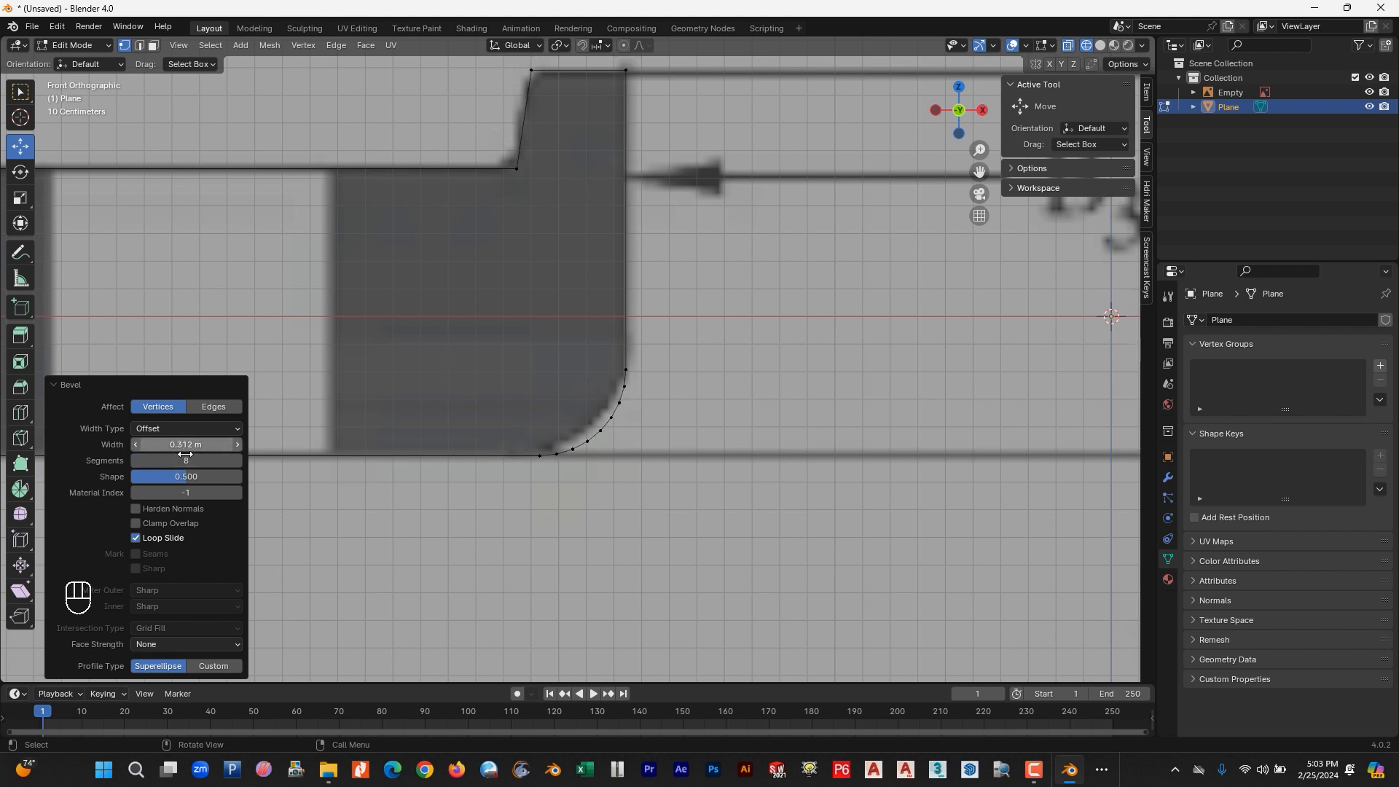
pyautogui.moveTo(185, 445)
pyautogui.mouseDown()
pyautogui.moveTo(214, 444)
pyautogui.moveTo(198, 460)
pyautogui.mouseUp()
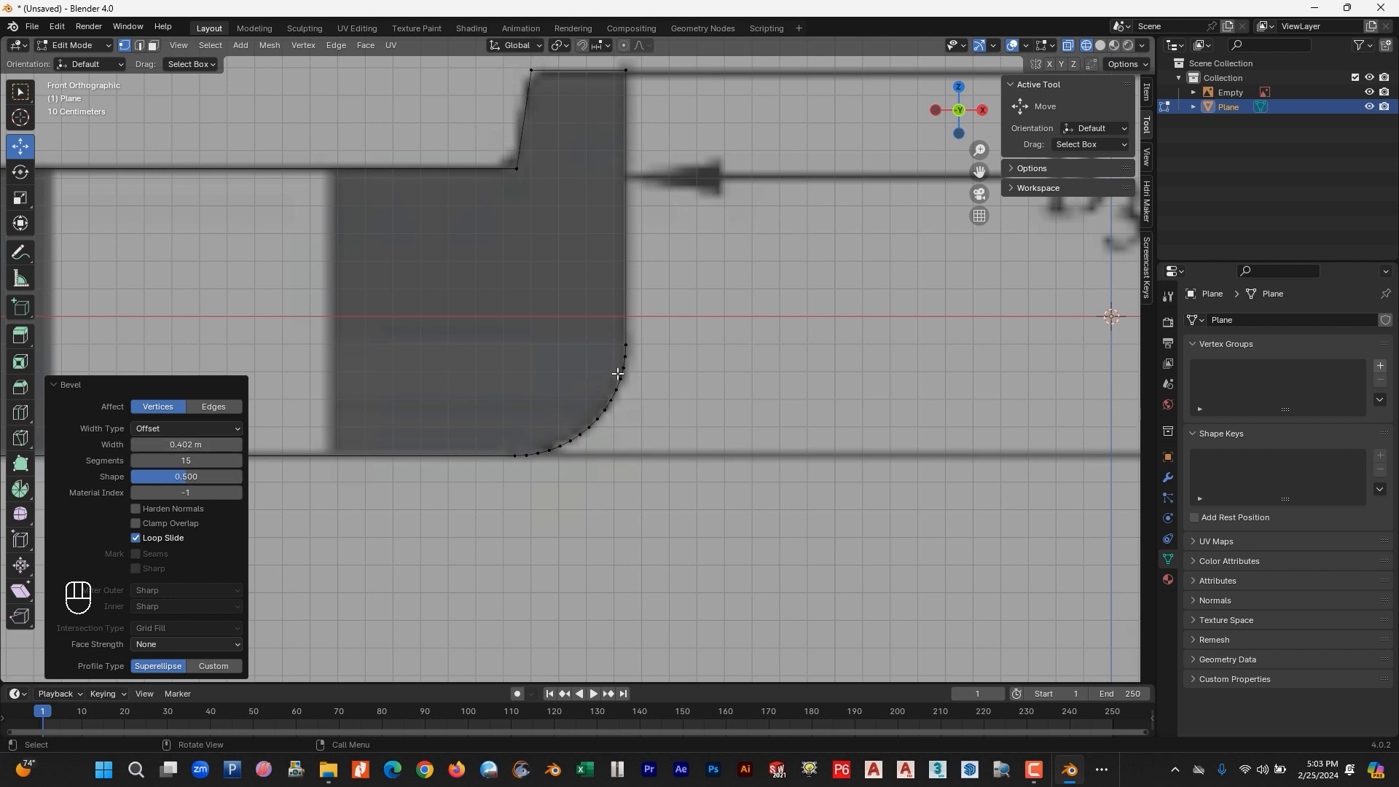
# Vertex-bevel the neck's outer top corner and its base corner with a width of about 0.0735 m and 15 segments.
pyautogui.scroll(-1, 578, 401)
pyautogui.keyDown('shift'); pyautogui.moveTo(607, 385); pyautogui.dragTo(653, 499, button='middle'); pyautogui.keyUp('shift')
pyautogui.scroll(2, 652, 500)
pyautogui.keyDown('shift'); pyautogui.moveTo(698, 176); pyautogui.dragTo(677, 291, button='middle'); pyautogui.keyUp('shift')
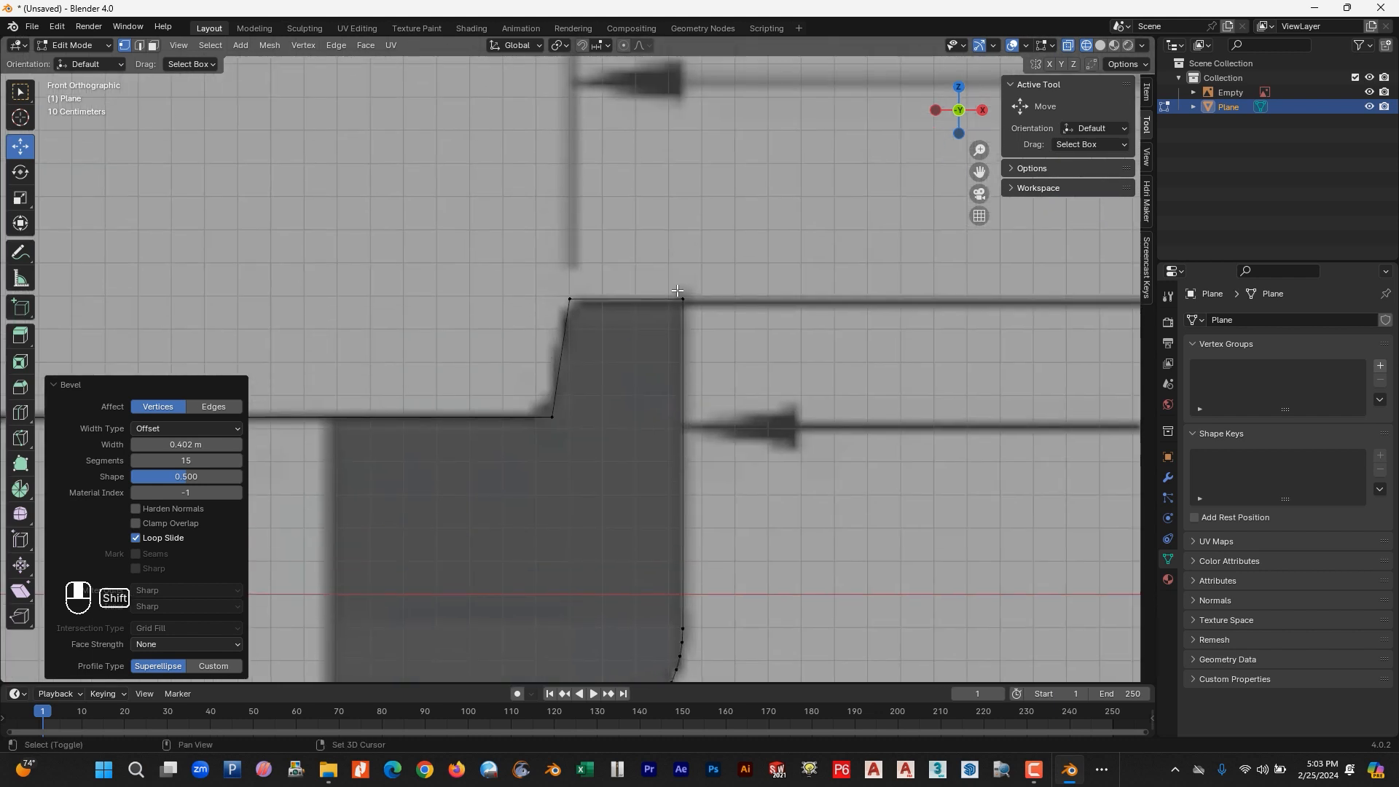
pyautogui.click(681, 297)
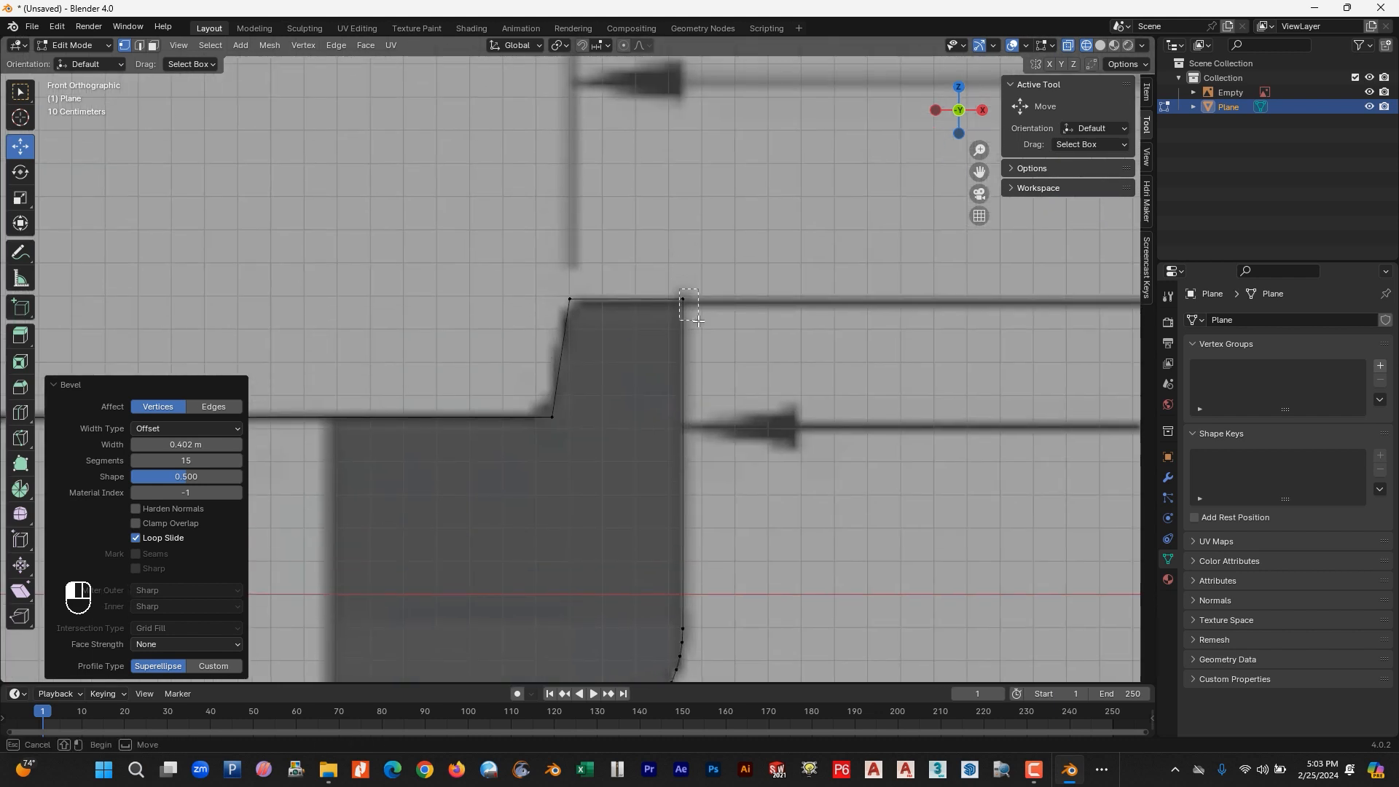
pyautogui.click(567, 301)
pyautogui.keyDown('shift'); pyautogui.click(552, 417); pyautogui.keyUp('shift')
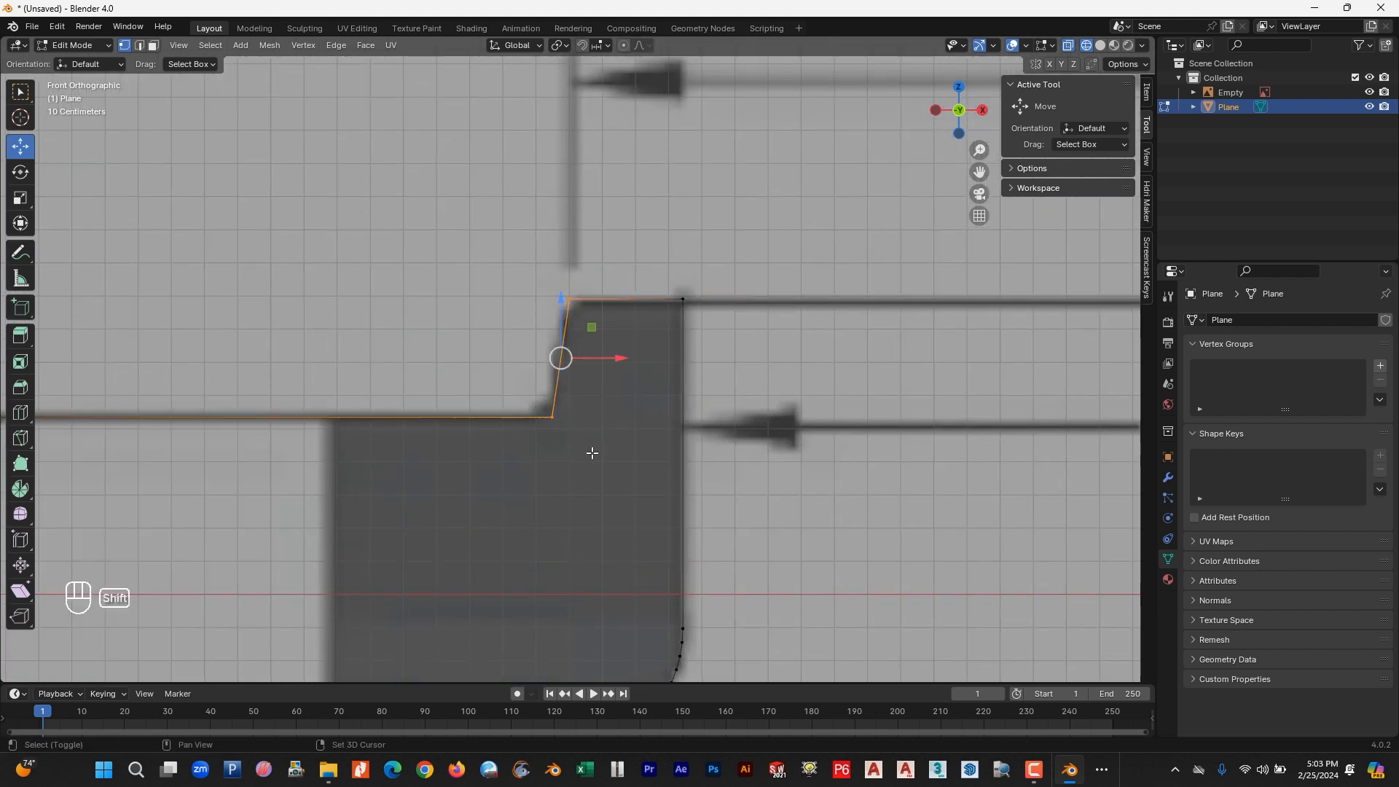
pyautogui.moveTo(580, 438); pyautogui.dragTo(535, 404)
pyautogui.keyDown('shift'); pyautogui.click(569, 299); pyautogui.keyUp('shift')
pyautogui.hotkey('ctrl', 'b')
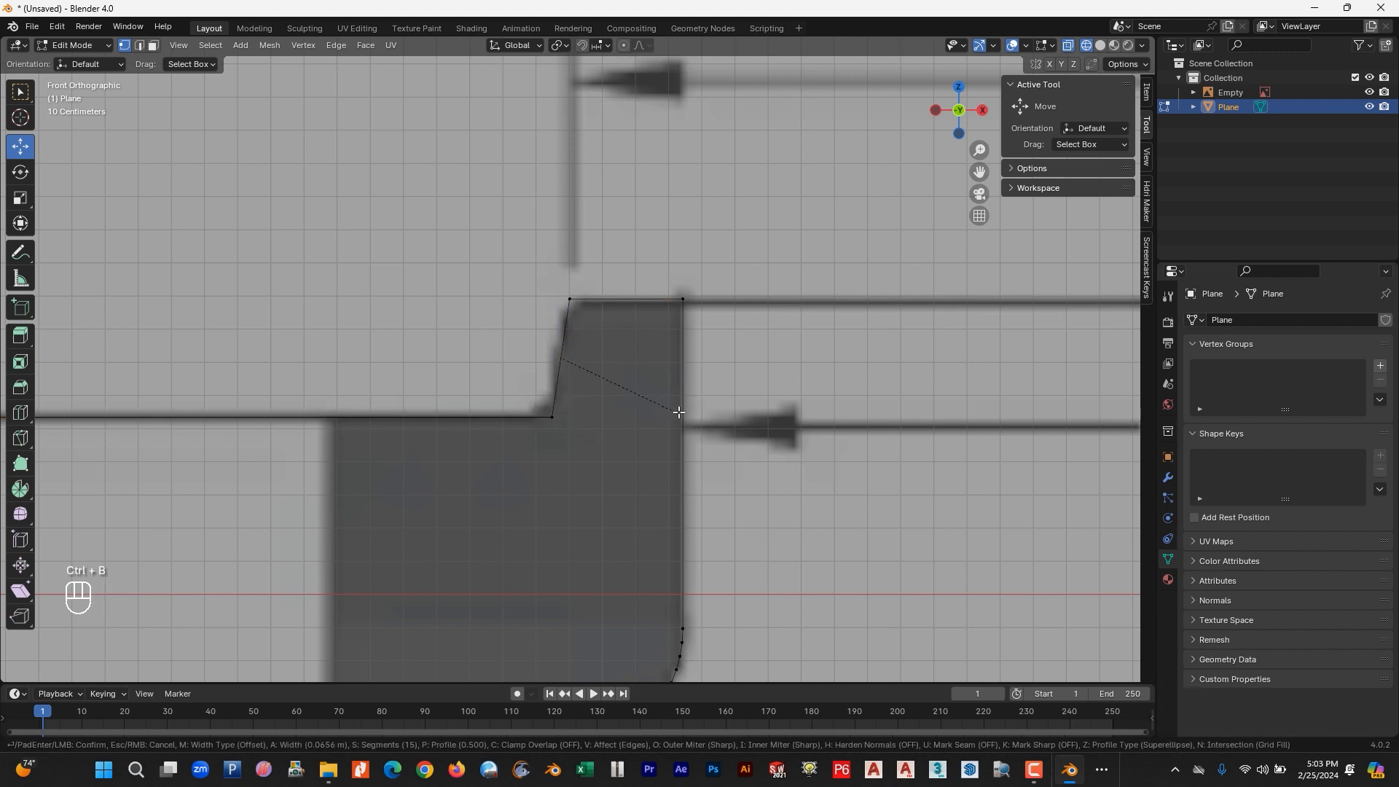
pyautogui.click(679, 413)
pyautogui.click(165, 409)
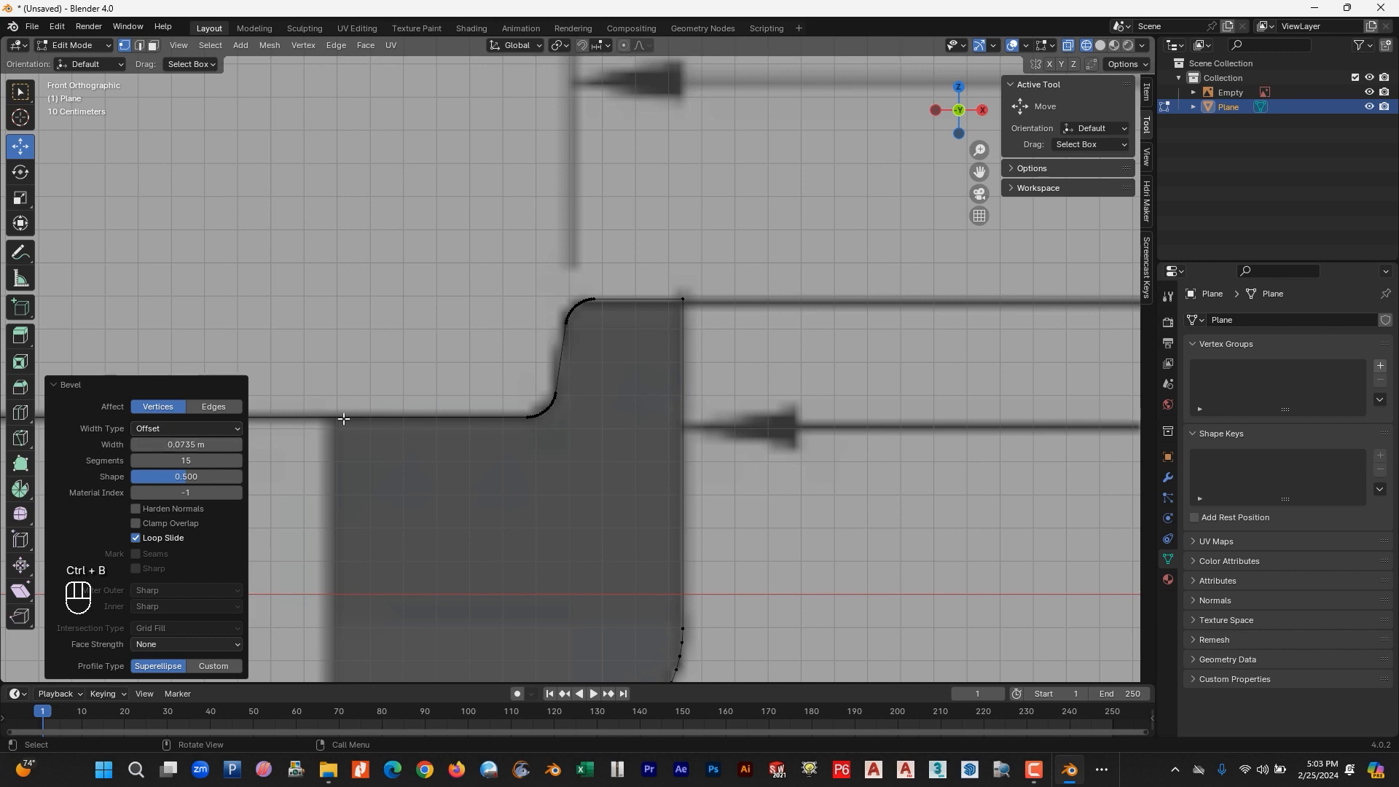
pyautogui.press('Tab')
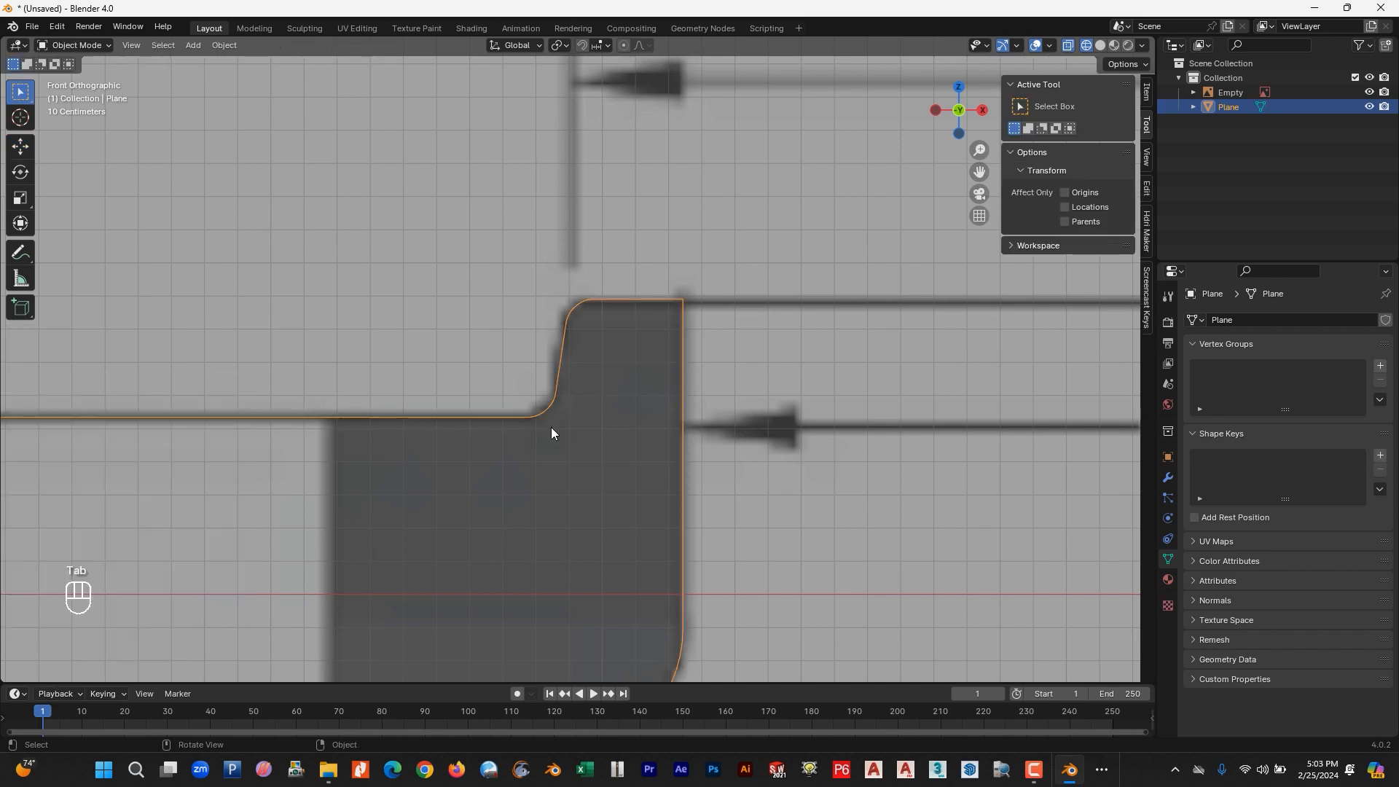
# Vertex-bevel the flange's two outer rim corners and the neck's inner top corner by about 0.0213 m with 15 segments.
pyautogui.scroll(-3, 551, 427)
pyautogui.keyDown('shift'); pyautogui.moveTo(534, 469); pyautogui.dragTo(767, 402, button='middle'); pyautogui.keyUp('shift')
pyautogui.scroll(3, 487, 408)
pyautogui.keyDown('shift'); pyautogui.moveTo(387, 425); pyautogui.dragTo(561, 413, button='middle'); pyautogui.keyUp('shift')
pyautogui.press('Tab')
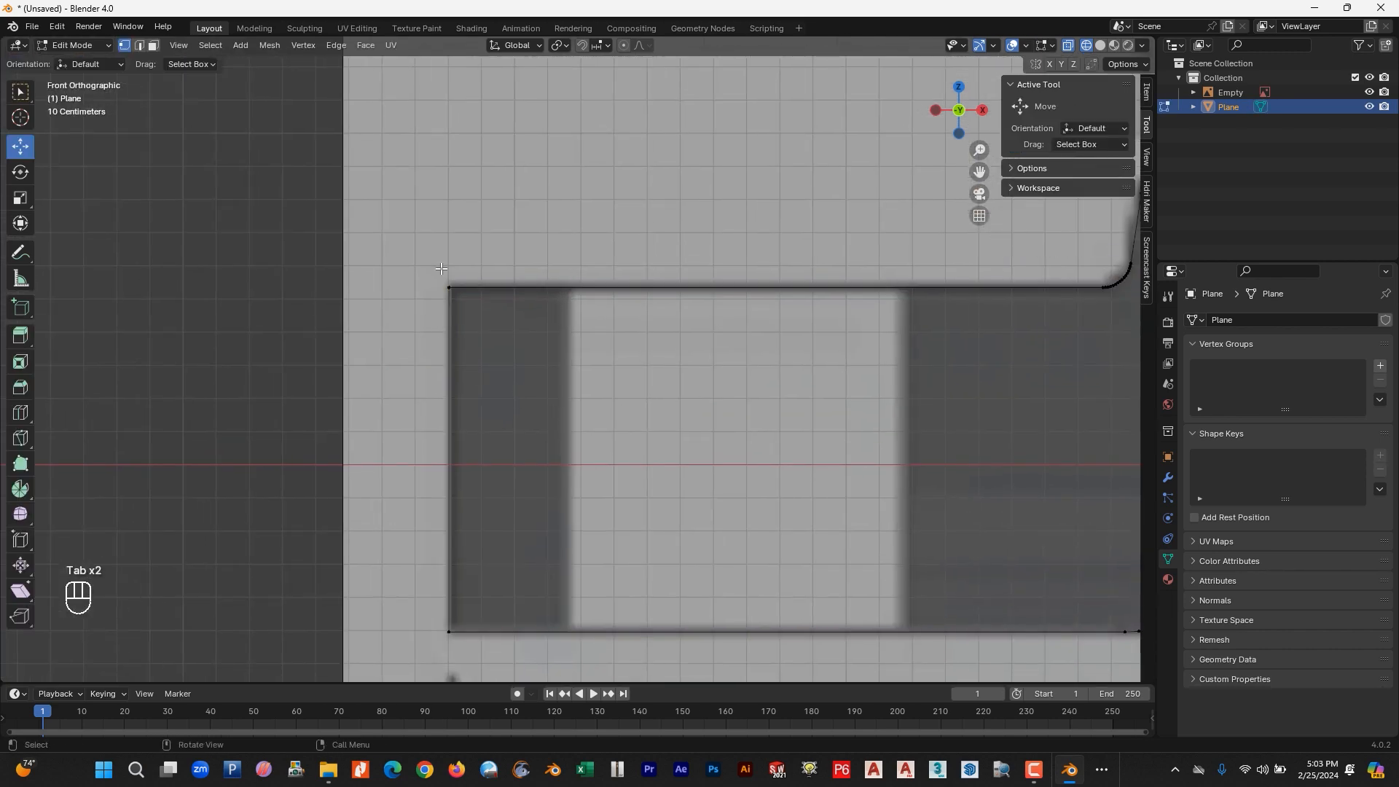
pyautogui.click(436, 304)
pyautogui.keyDown('shift'); pyautogui.moveTo(436, 625); pyautogui.dragTo(462, 647); pyautogui.keyUp('shift')
pyautogui.keyDown('shift'); pyautogui.moveTo(505, 584); pyautogui.dragTo(112, 679, button='middle'); pyautogui.keyUp('shift')
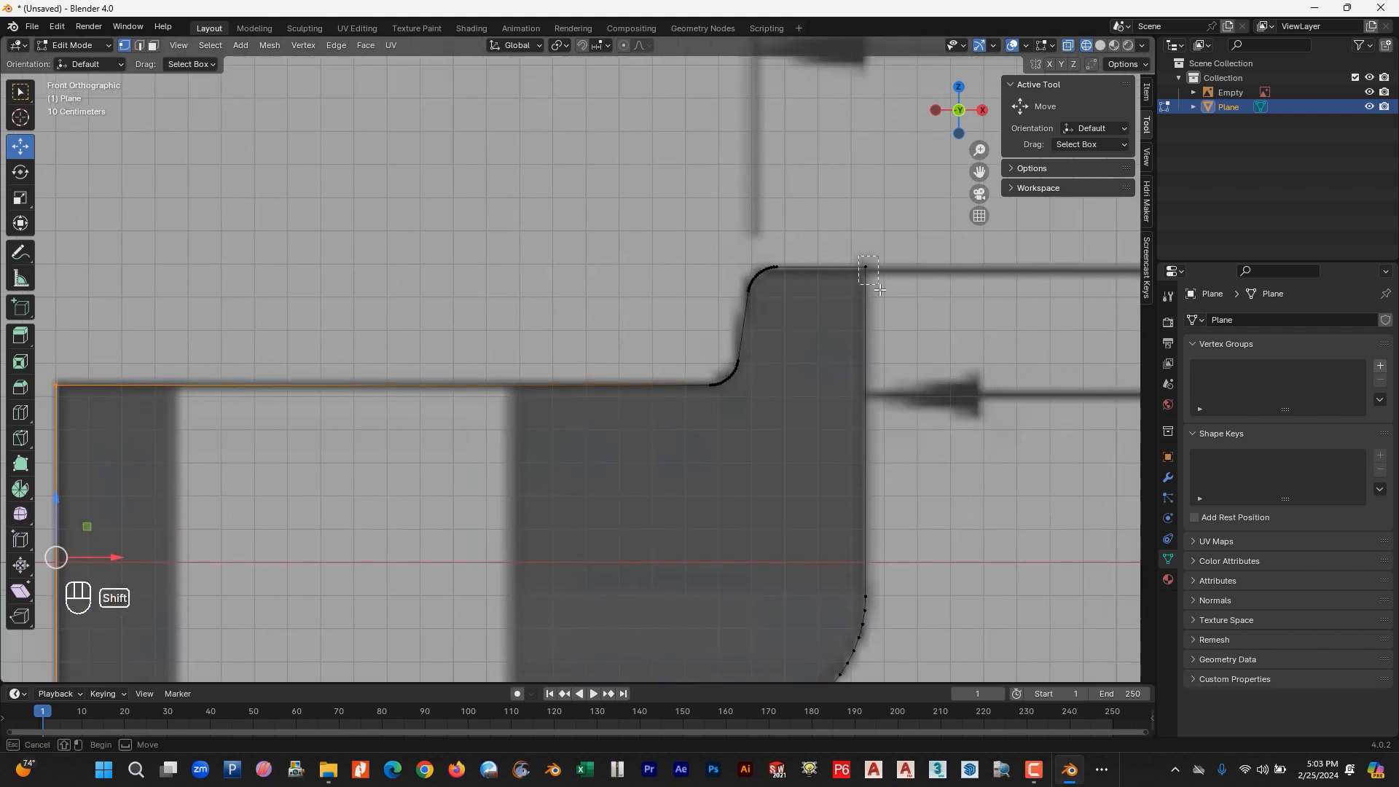
pyautogui.keyDown('shift'); pyautogui.click(869, 271); pyautogui.keyUp('shift')
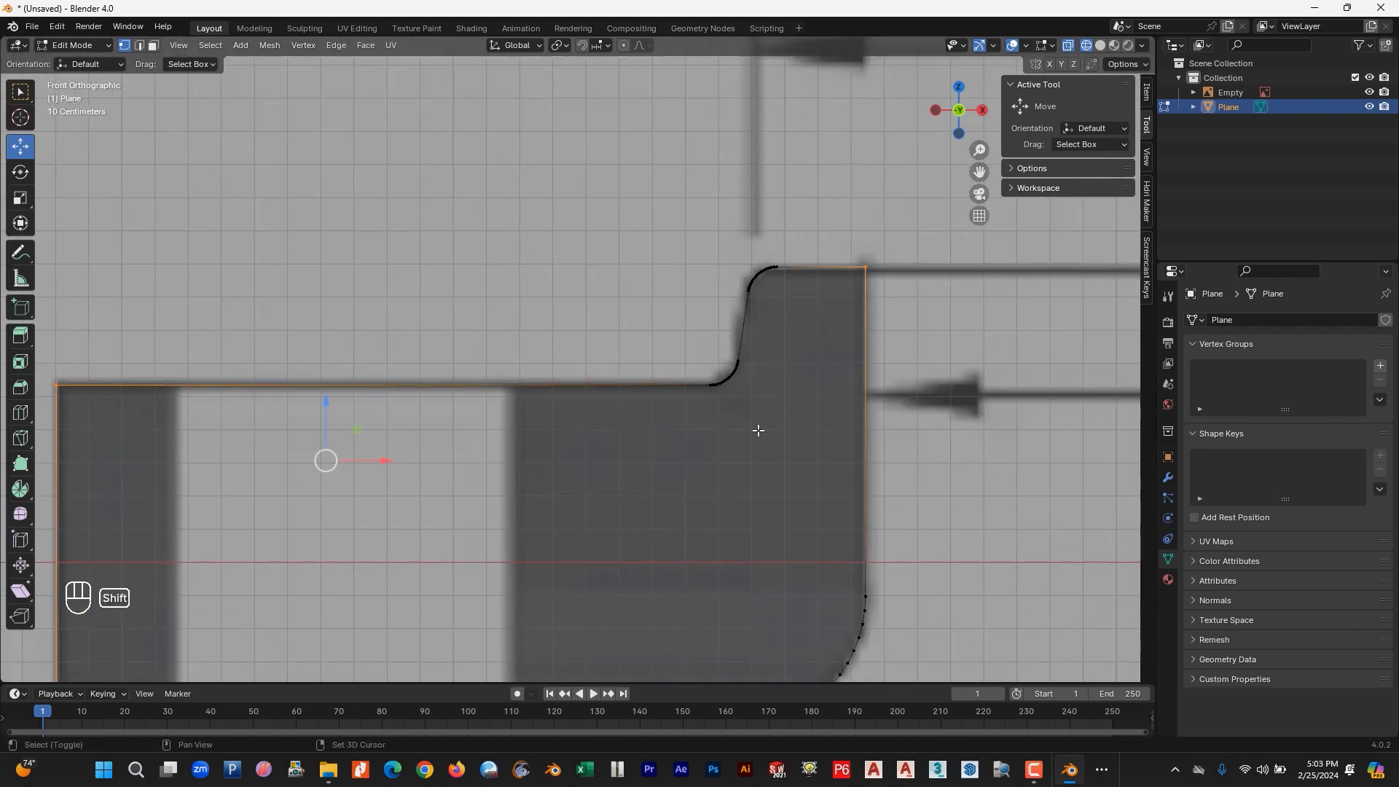
pyautogui.keyDown('shift'); pyautogui.moveTo(773, 433); pyautogui.dragTo(843, 353, button='middle'); pyautogui.keyUp('shift')
pyautogui.hotkey('ctrl', 'b')
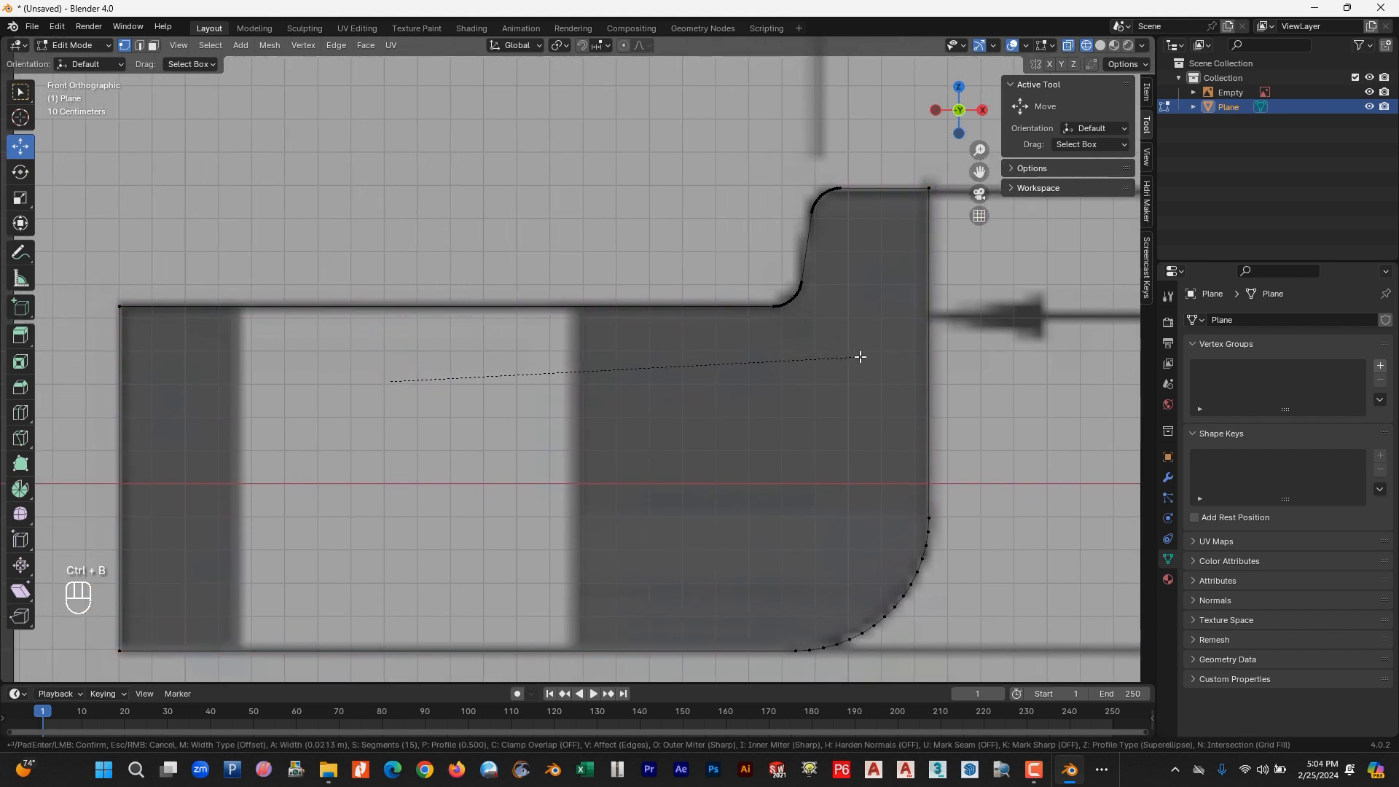
pyautogui.click(859, 356)
pyautogui.click(161, 406)
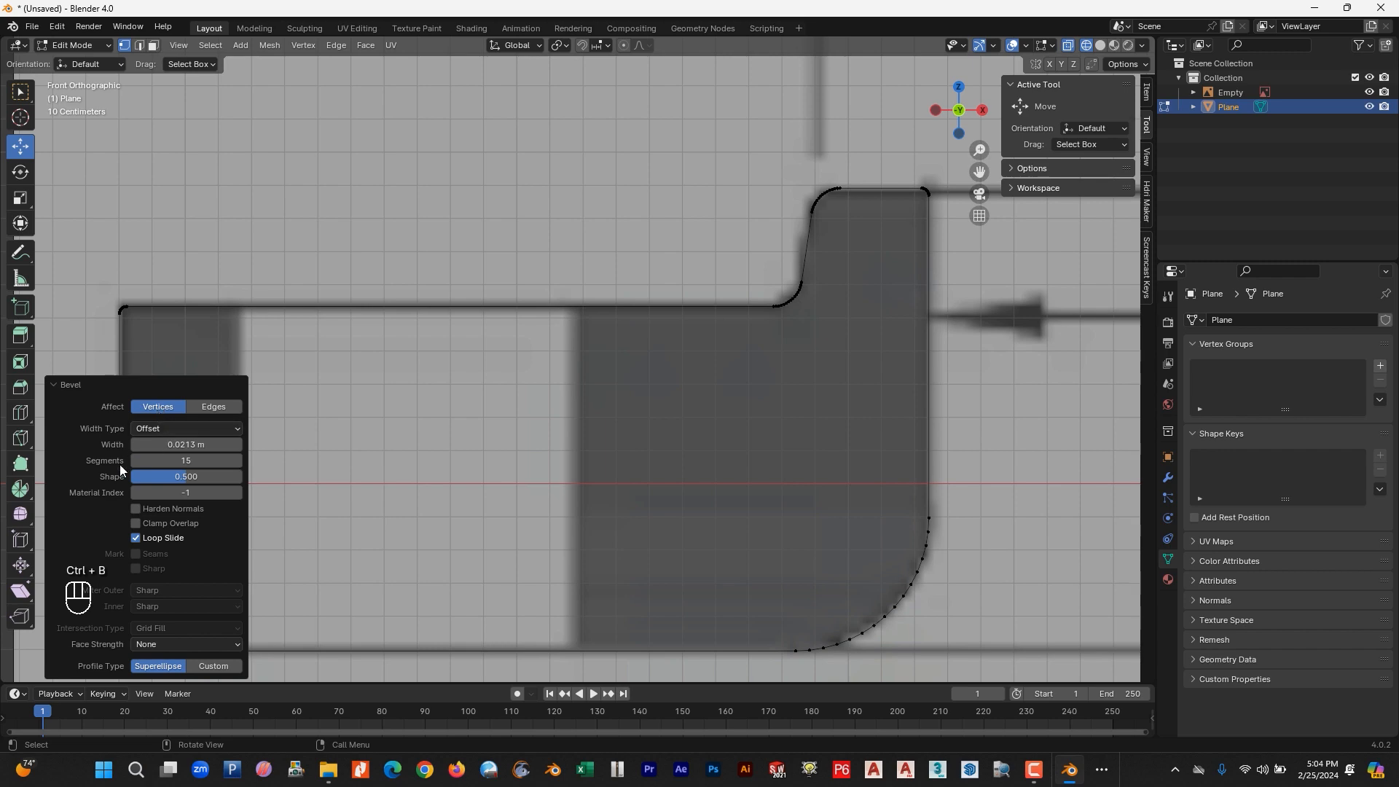
pyautogui.press('Tab')
# Fill the entire closed profile outline with a face.
pyautogui.scroll(-3, 680, 445)
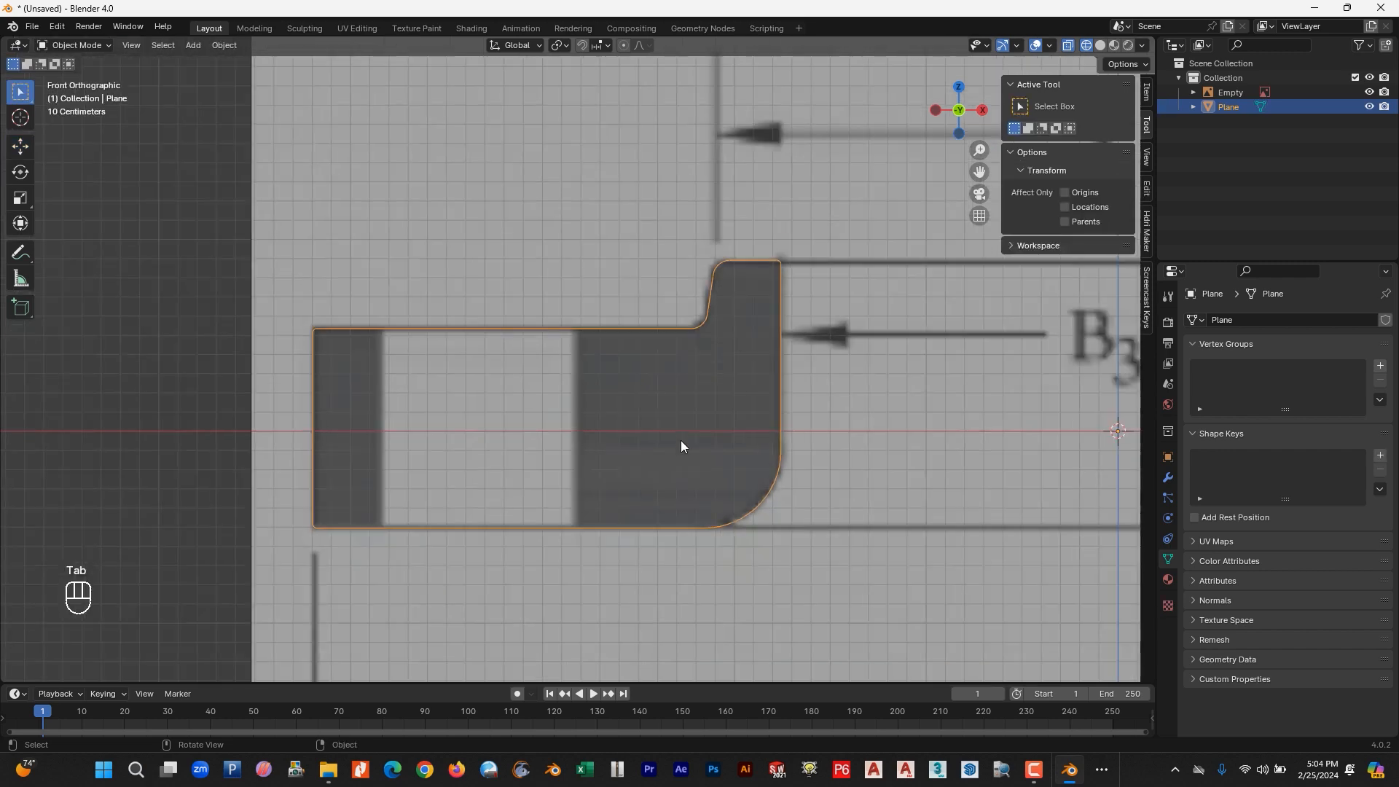
pyautogui.scroll(-3, 746, 410)
pyautogui.scroll(2, 772, 432)
pyautogui.keyDown('shift'); pyautogui.moveTo(773, 431); pyautogui.dragTo(532, 462, button='middle'); pyautogui.keyUp('shift')
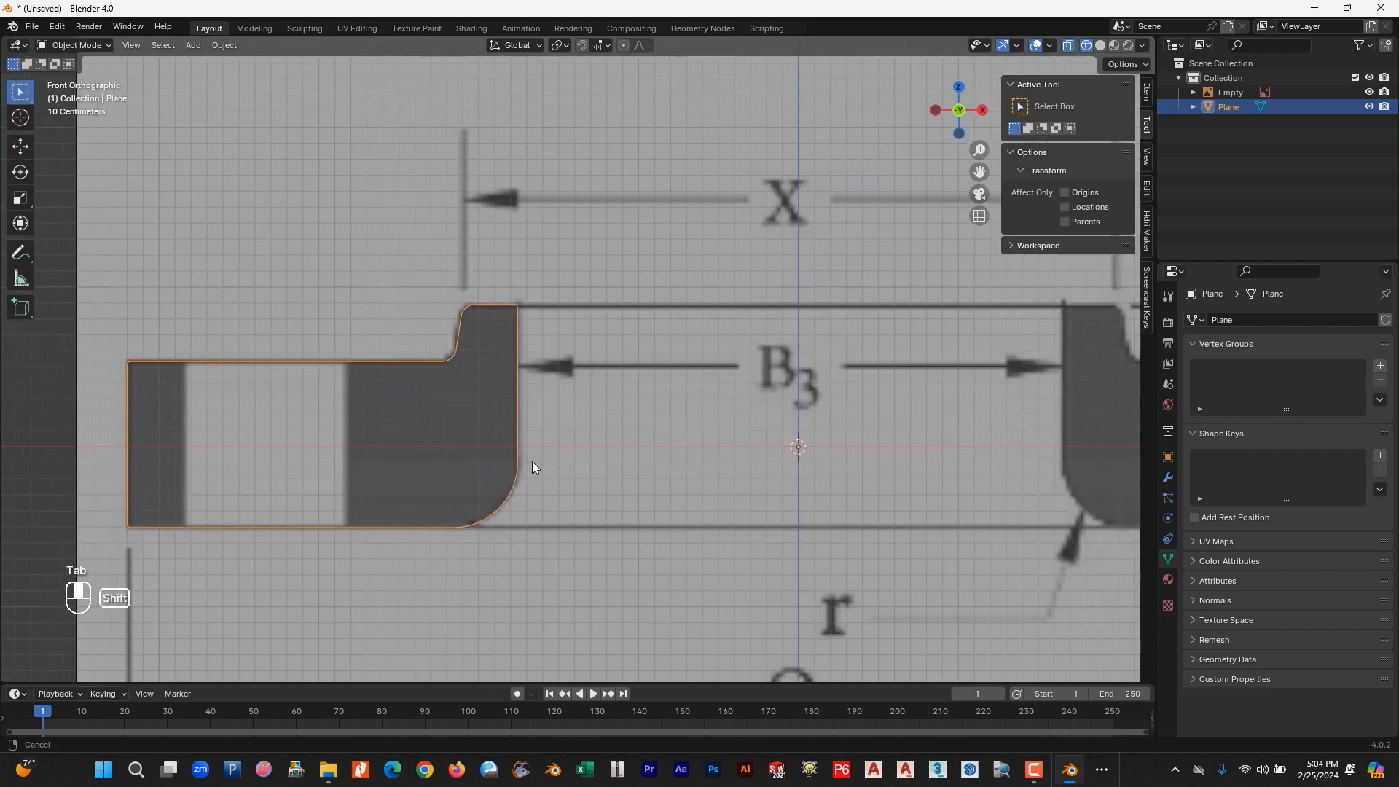
pyautogui.scroll(-2, 683, 417)
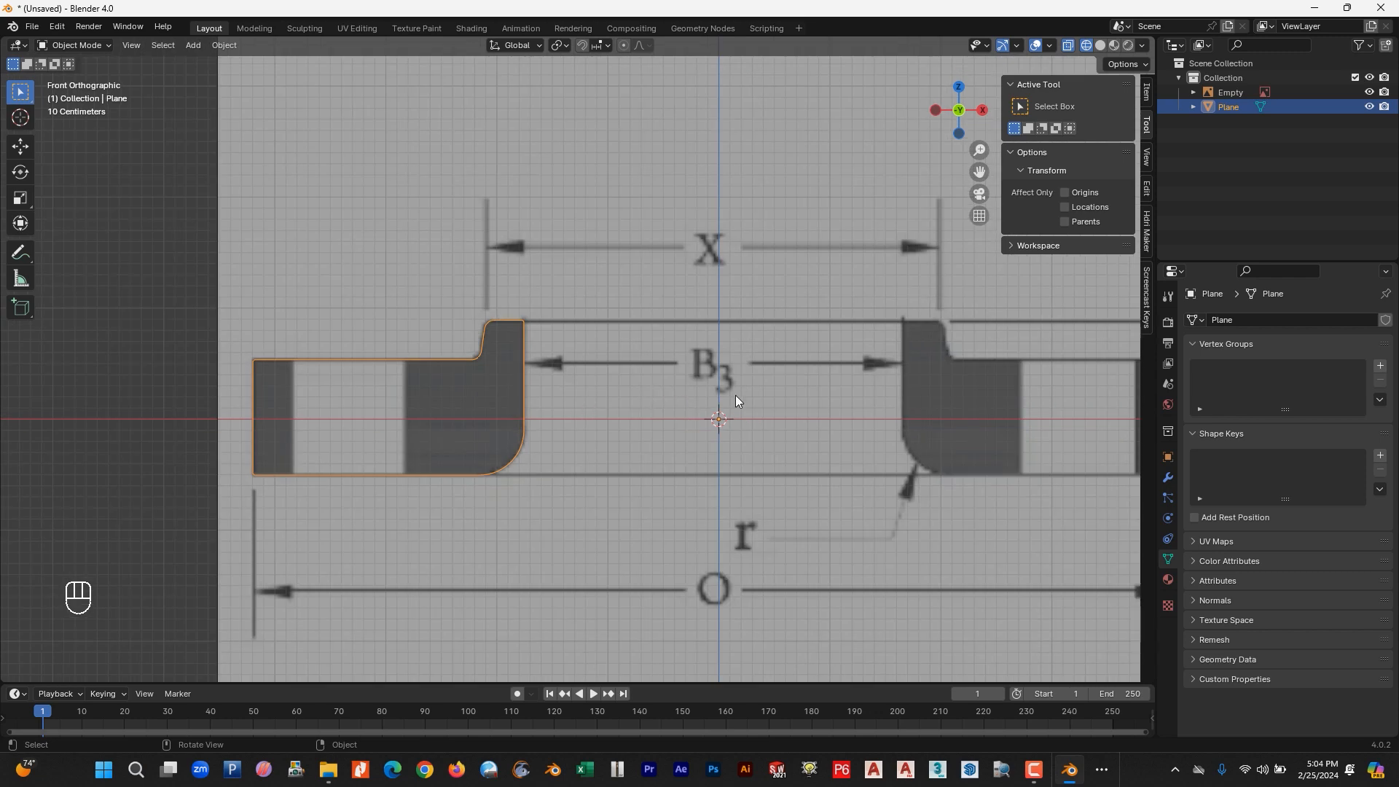
pyautogui.press('Tab')
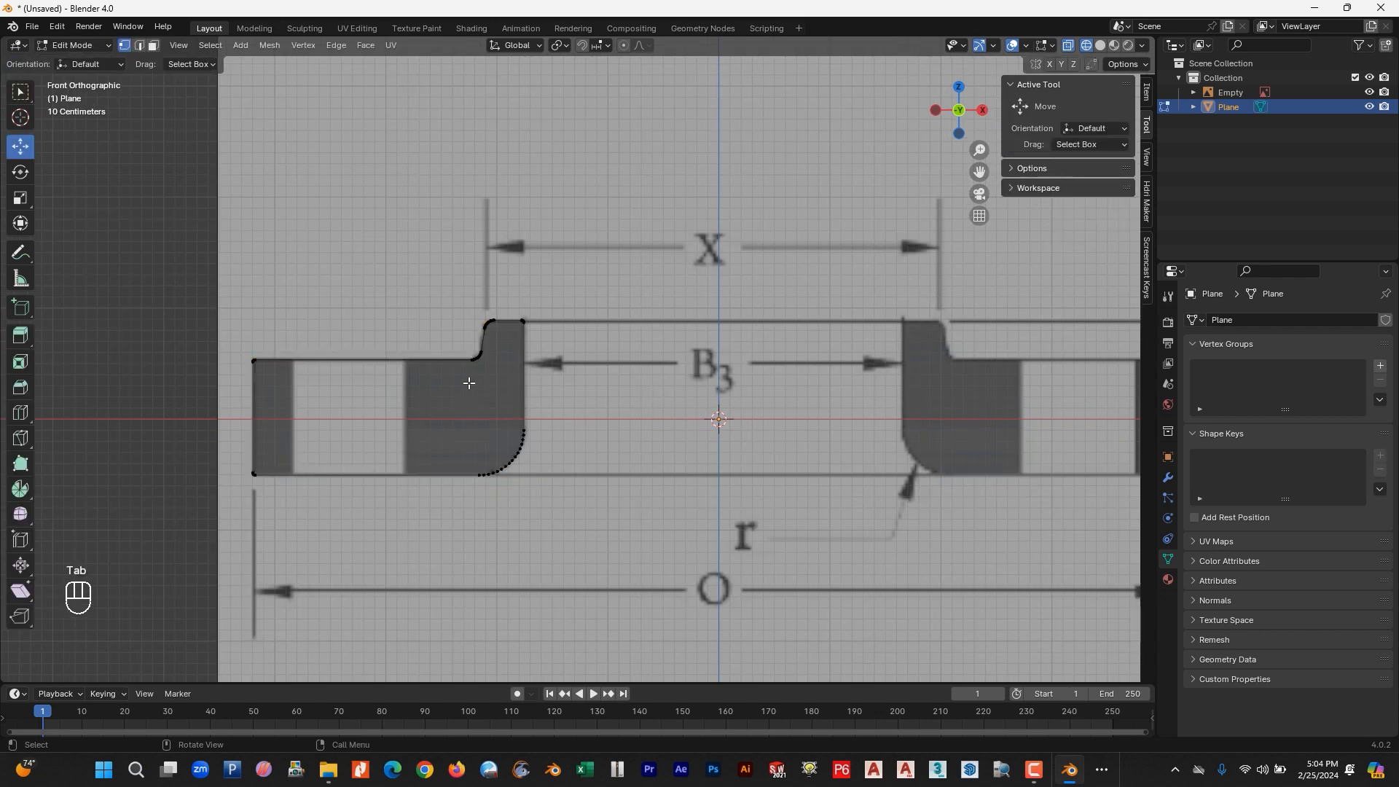
pyautogui.press('a')
pyautogui.press('f')
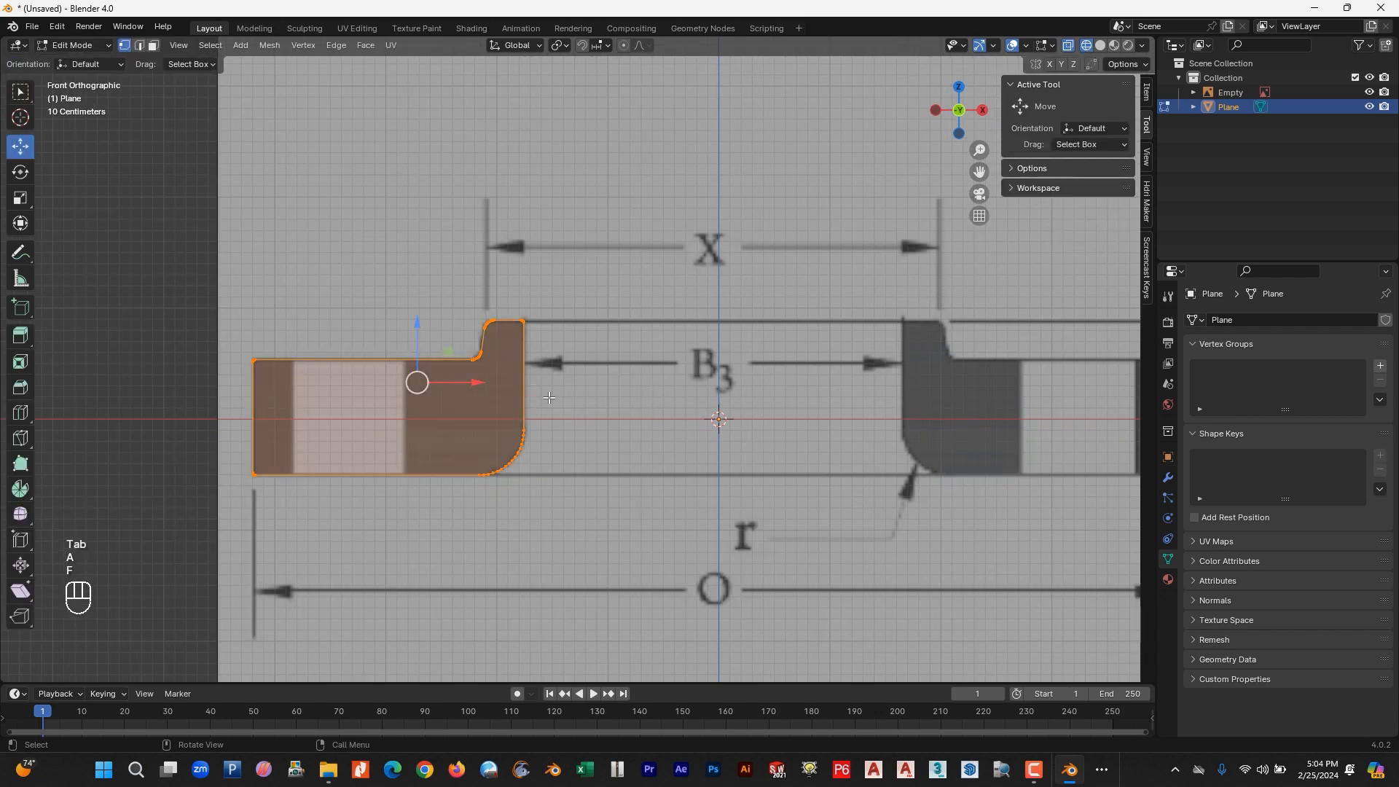
pyautogui.press('Tab')
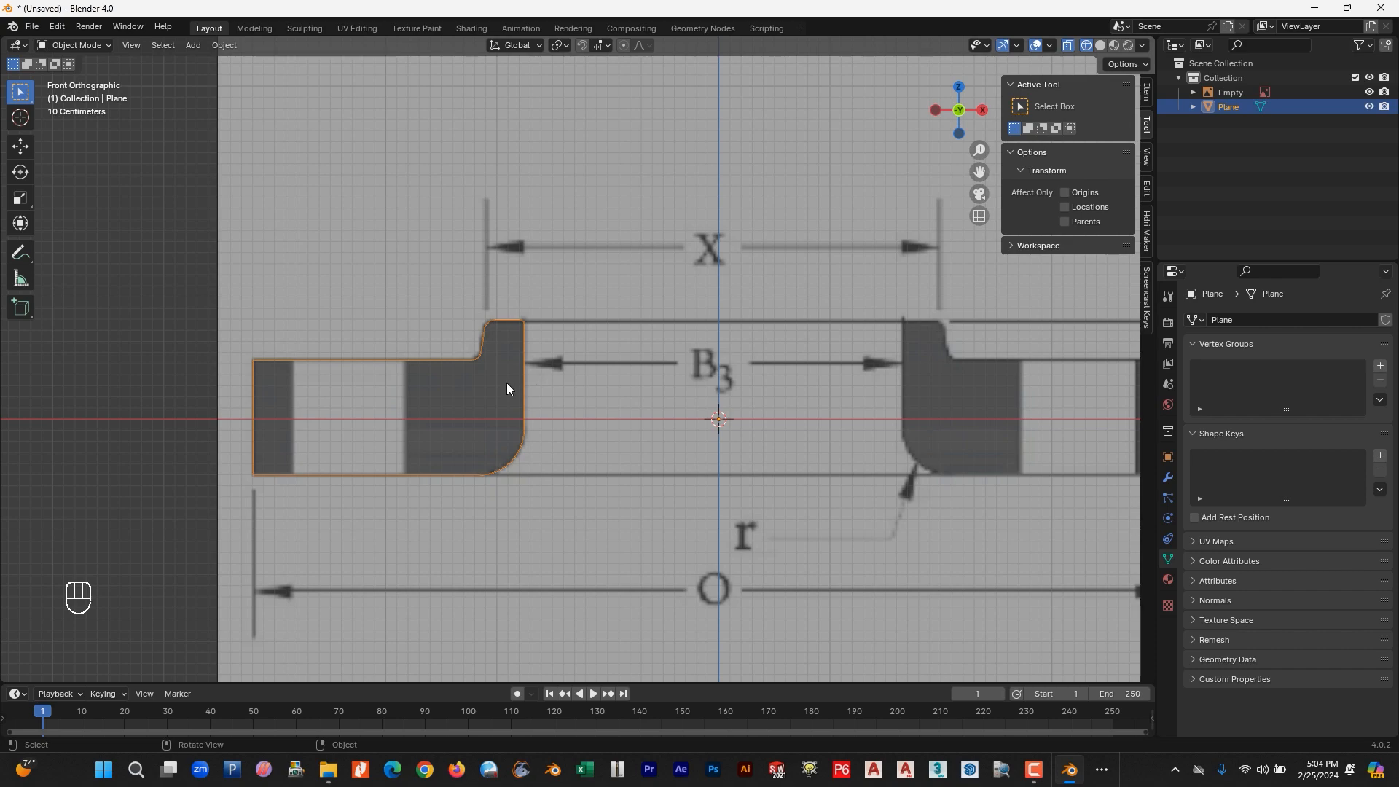
# Add a cube and scale it along X by about 4.21 so it spans the full flange width in the drawing.
pyautogui.scroll(1, 506, 383)
pyautogui.scroll(3, 496, 348)
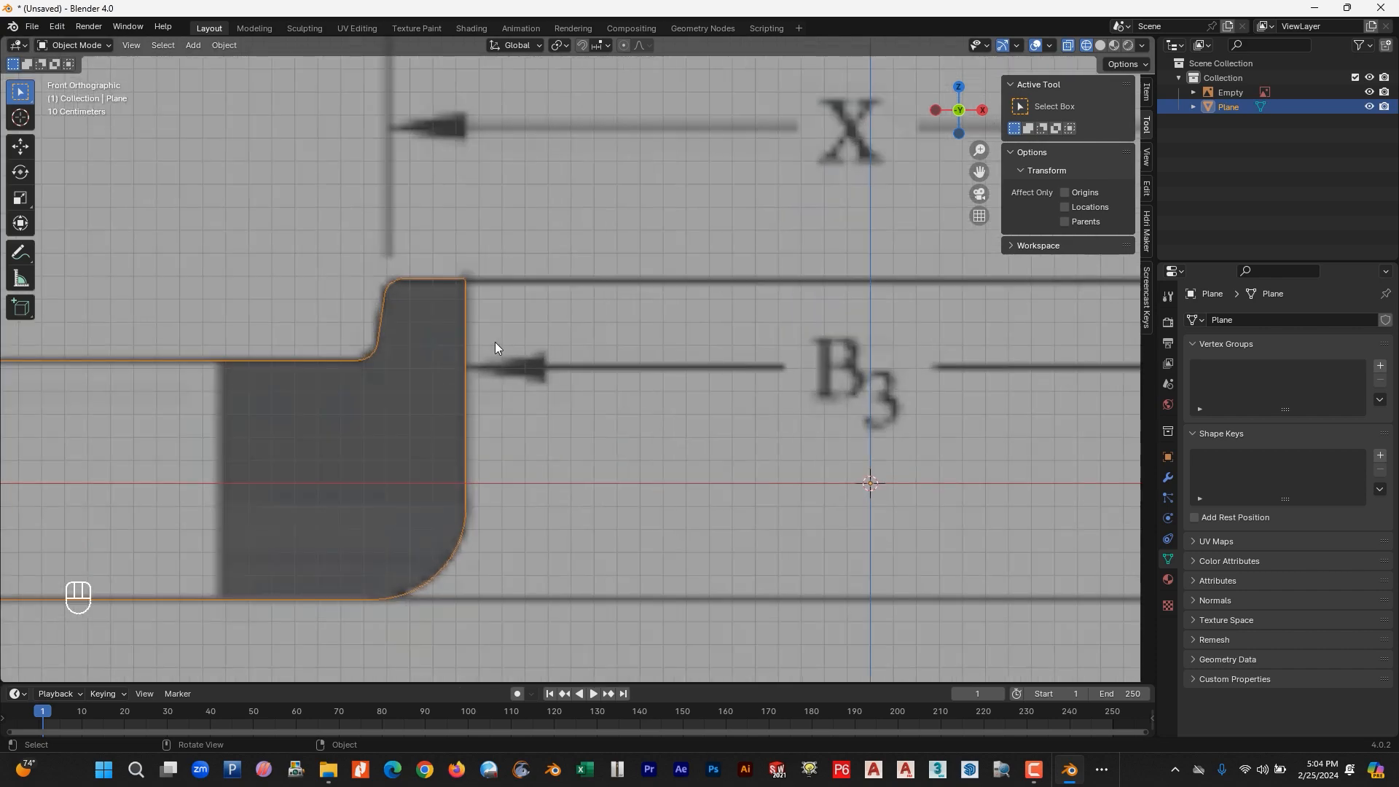
pyautogui.scroll(-3, 482, 307)
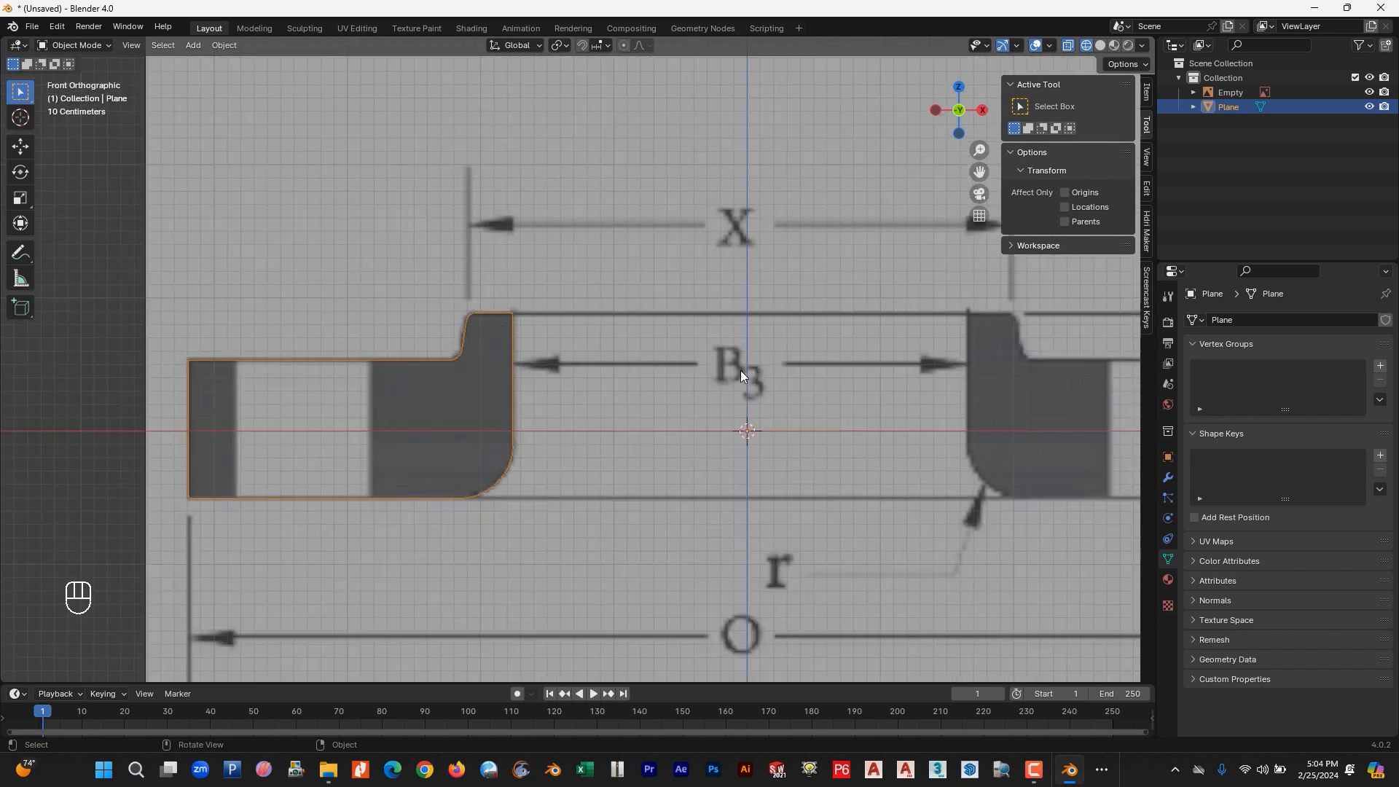
pyautogui.hotkey('shift', 'a')
pyautogui.moveTo(723, 369)
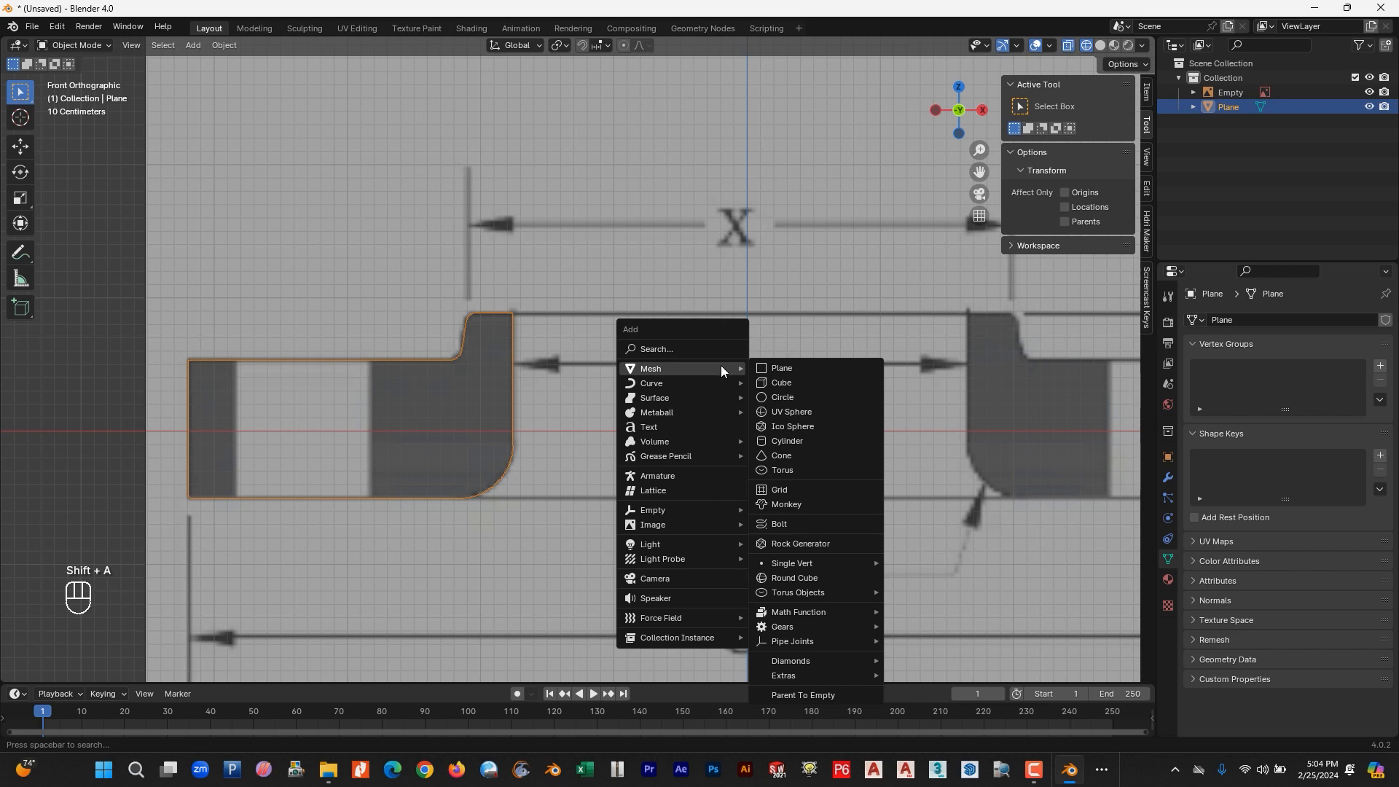
pyautogui.click(781, 383)
pyautogui.scroll(-4, 878, 395)
pyautogui.press('s')
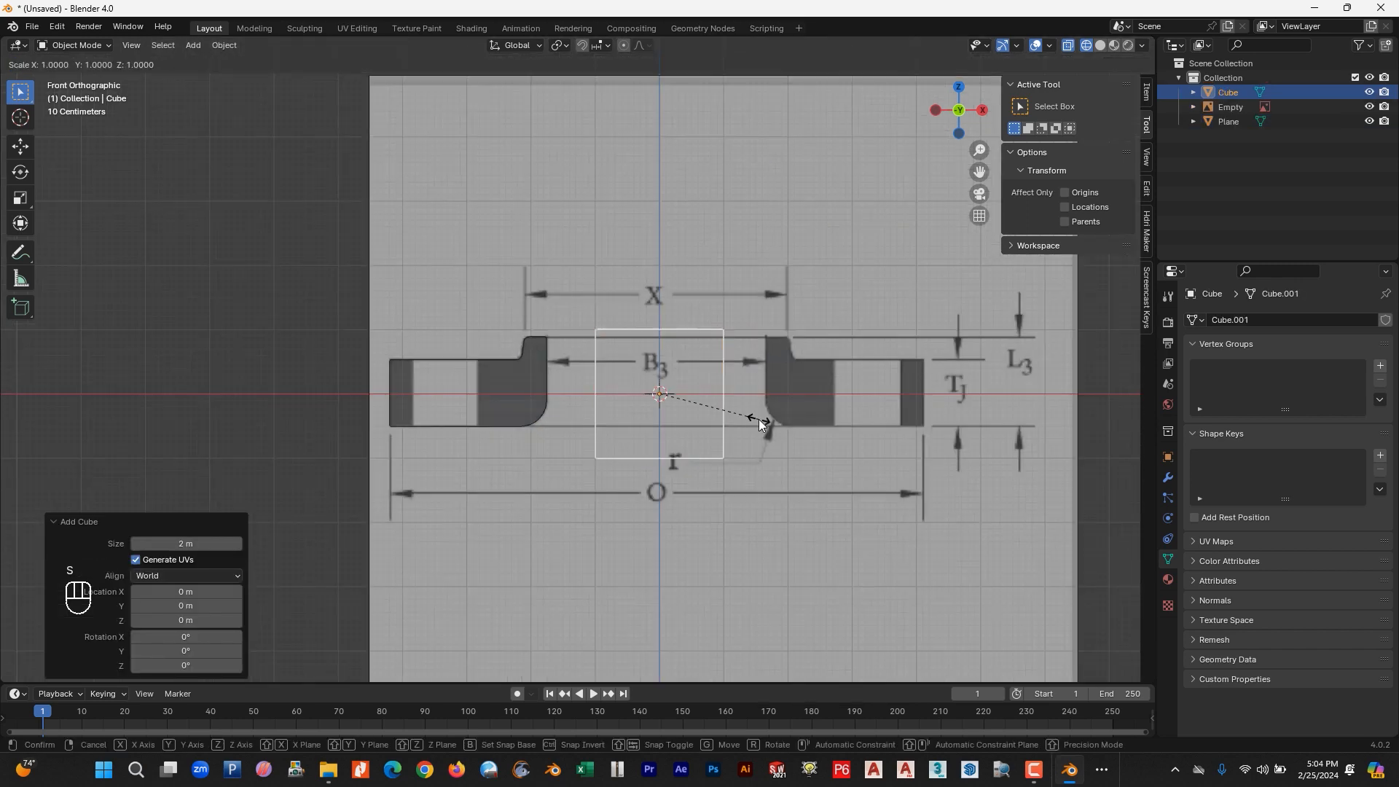
pyautogui.press('x')
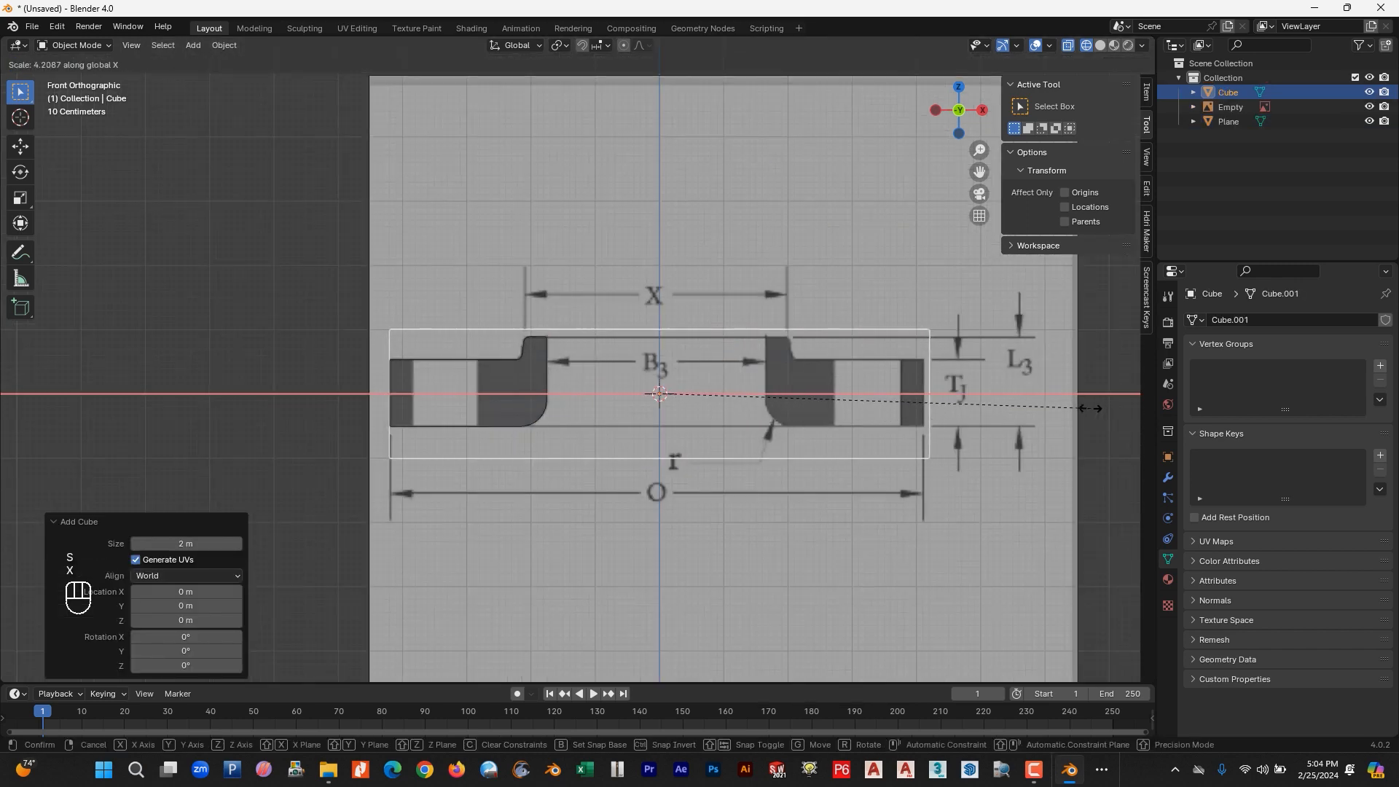
pyautogui.click(1090, 408)
# Move the cube's +X side about 0.102 m inward along X to align it with the flange's outer edge.
pyautogui.press('Tab')
pyautogui.moveTo(892, 304); pyautogui.dragTo(965, 492)
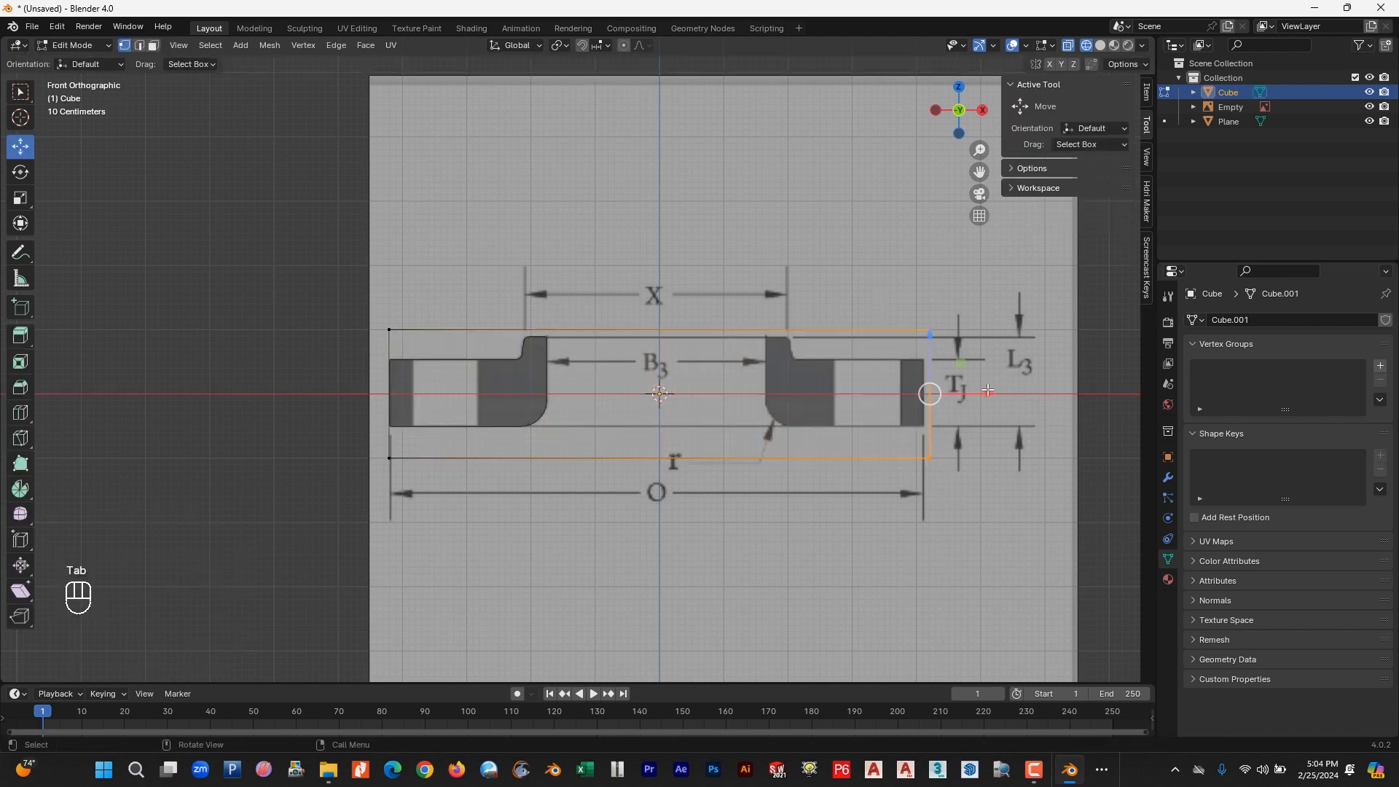
pyautogui.moveTo(982, 397); pyautogui.dragTo(972, 398)
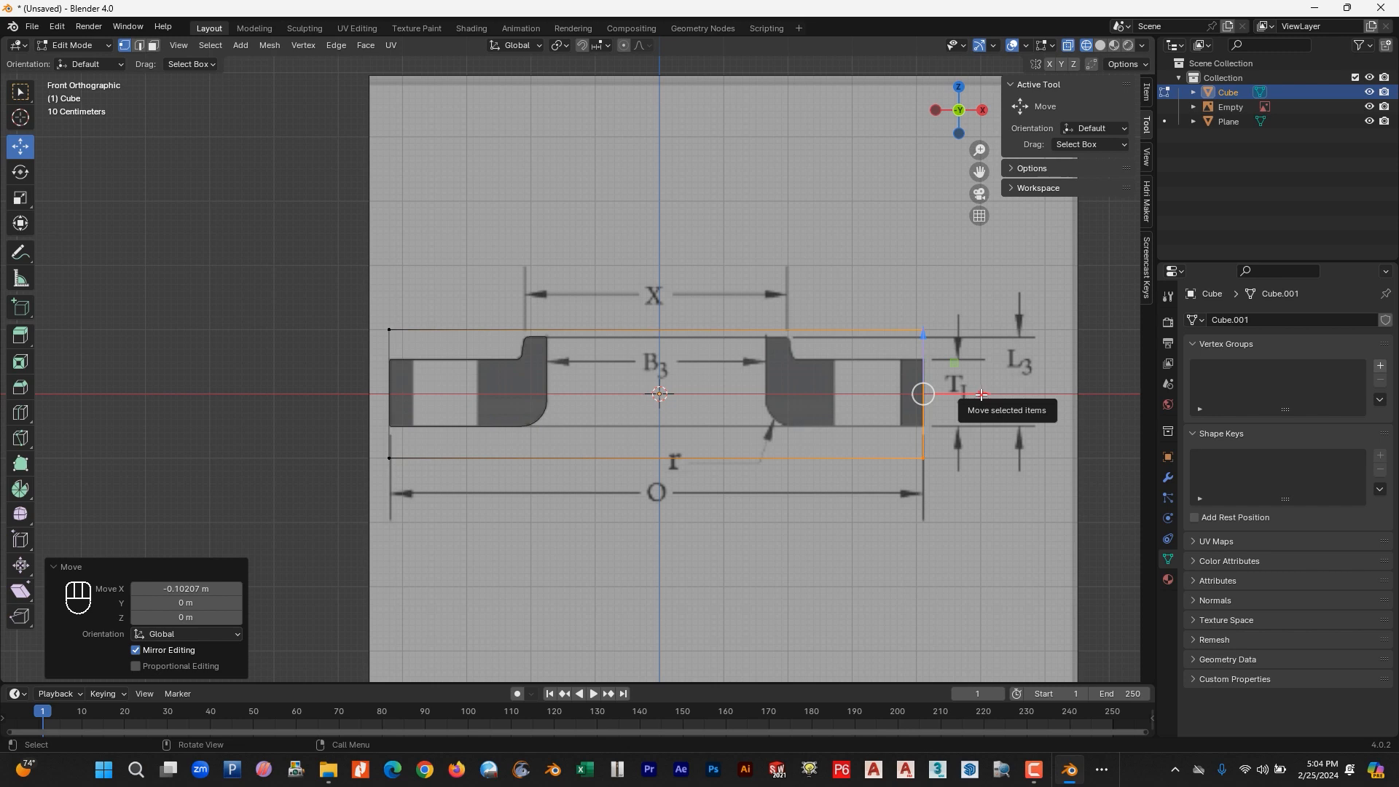
pyautogui.press('Tab')
# Set the cube's origin to its center of mass (surface) and snap the 3D cursor to the cube.
pyautogui.rightClick(745, 336)
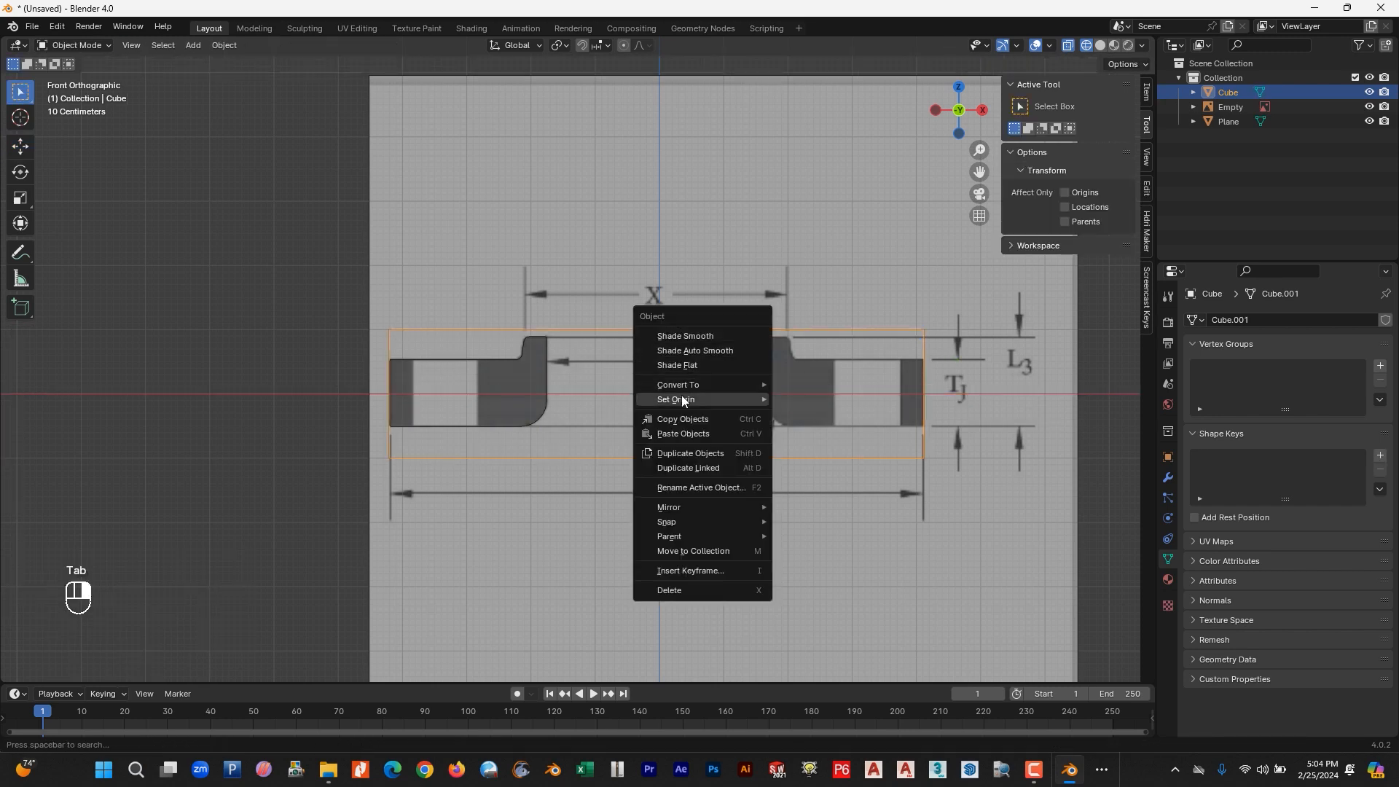
pyautogui.moveTo(682, 399)
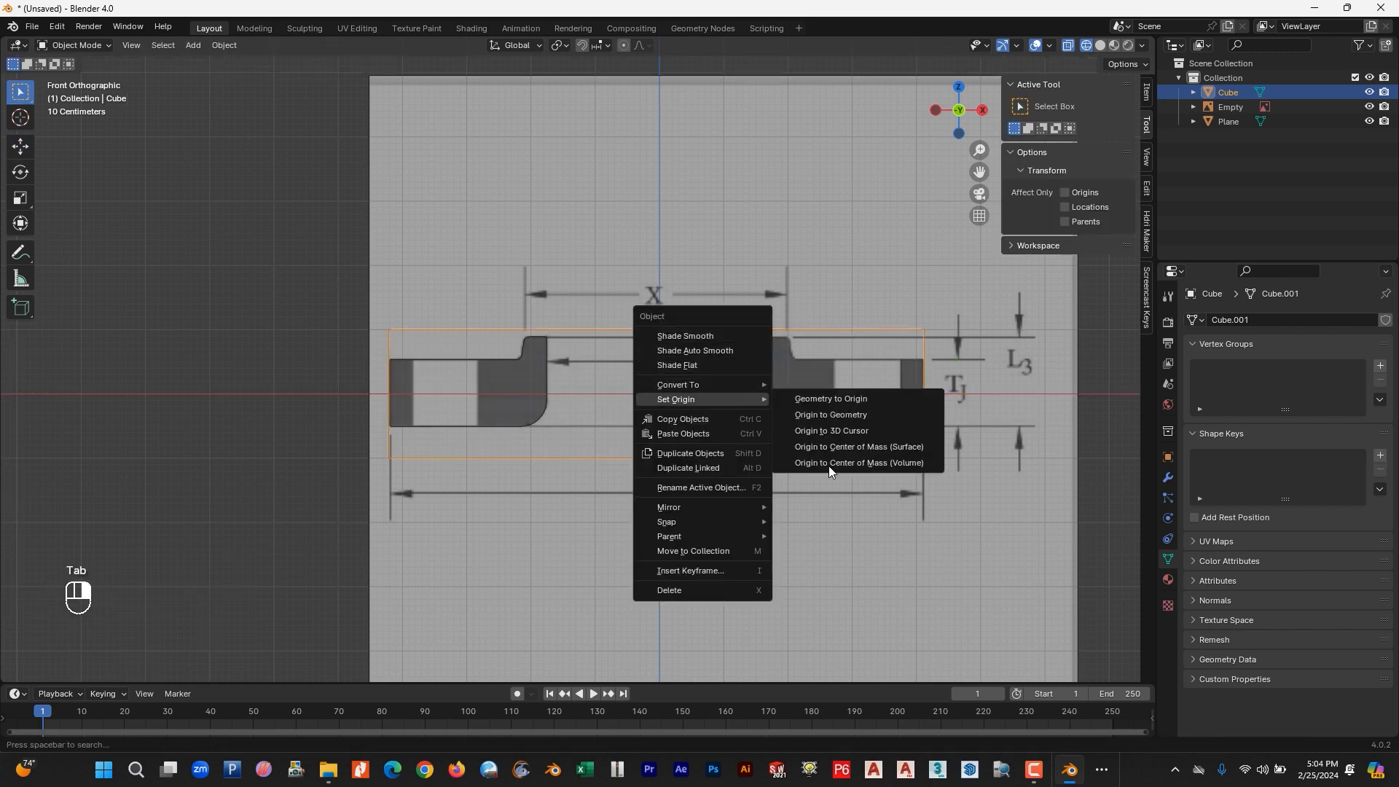
pyautogui.click(872, 446)
pyautogui.scroll(3, 742, 430)
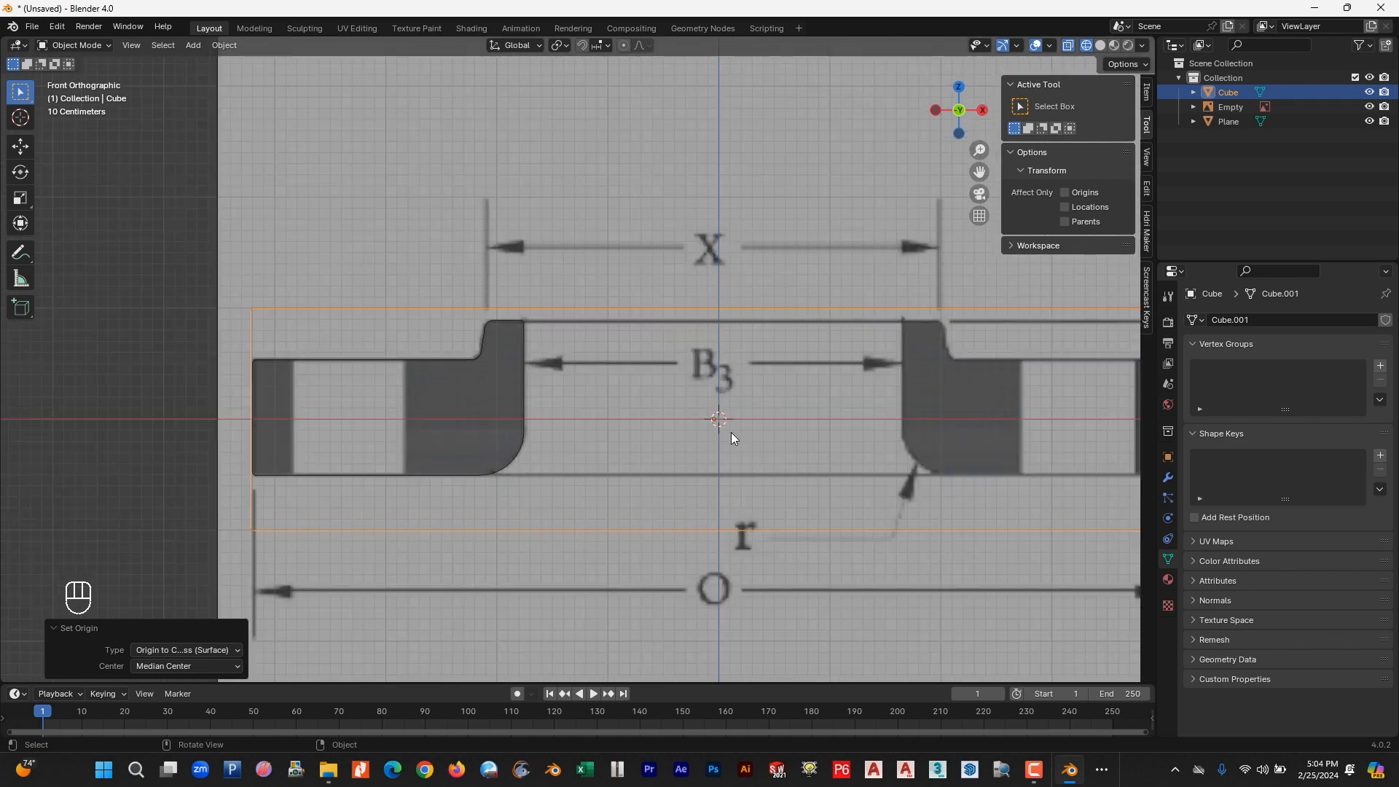
pyautogui.hotkey('shift', 's')
pyautogui.click(725, 527)
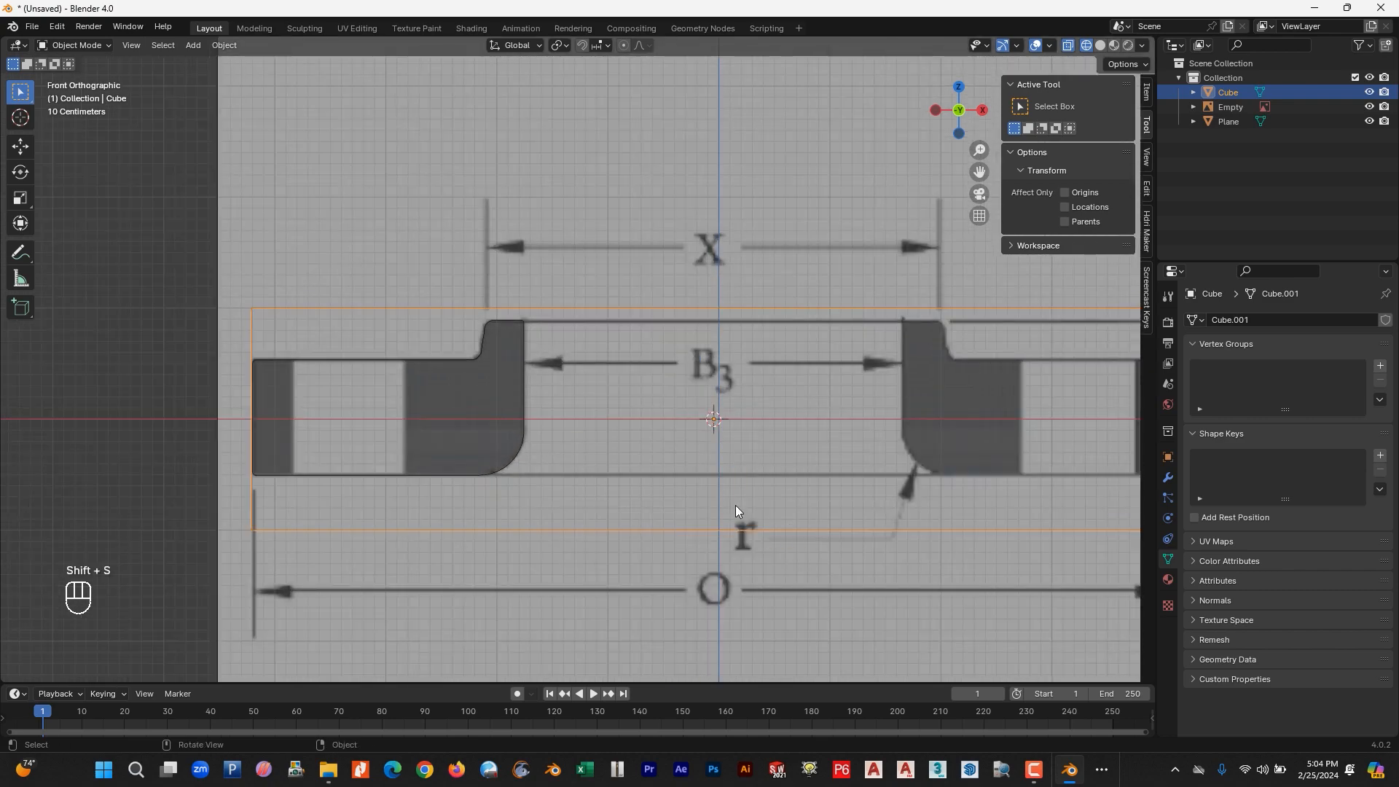
pyautogui.scroll(-2, 736, 510)
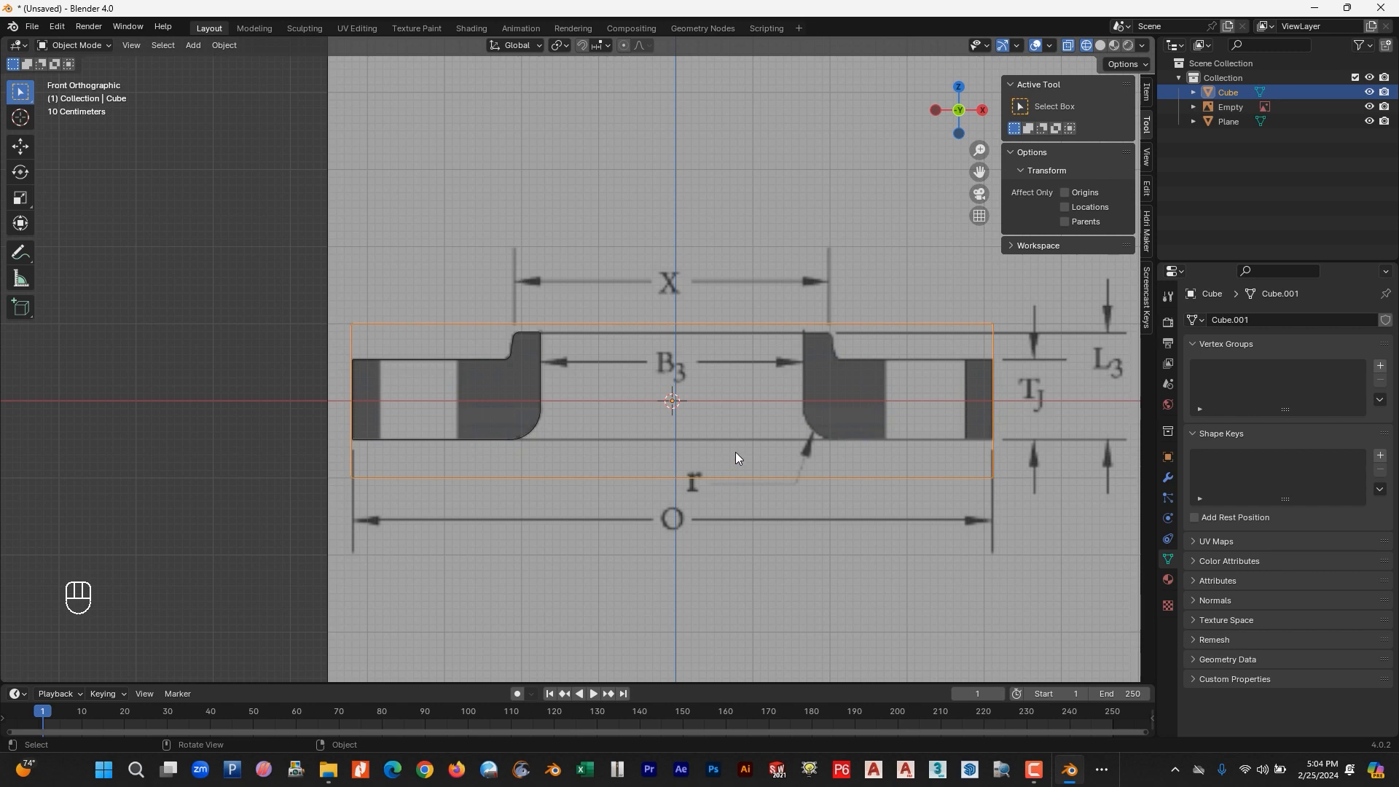
# Delete the helper cube, select the flange profile and hide the reference image.
pyautogui.press('Delete')
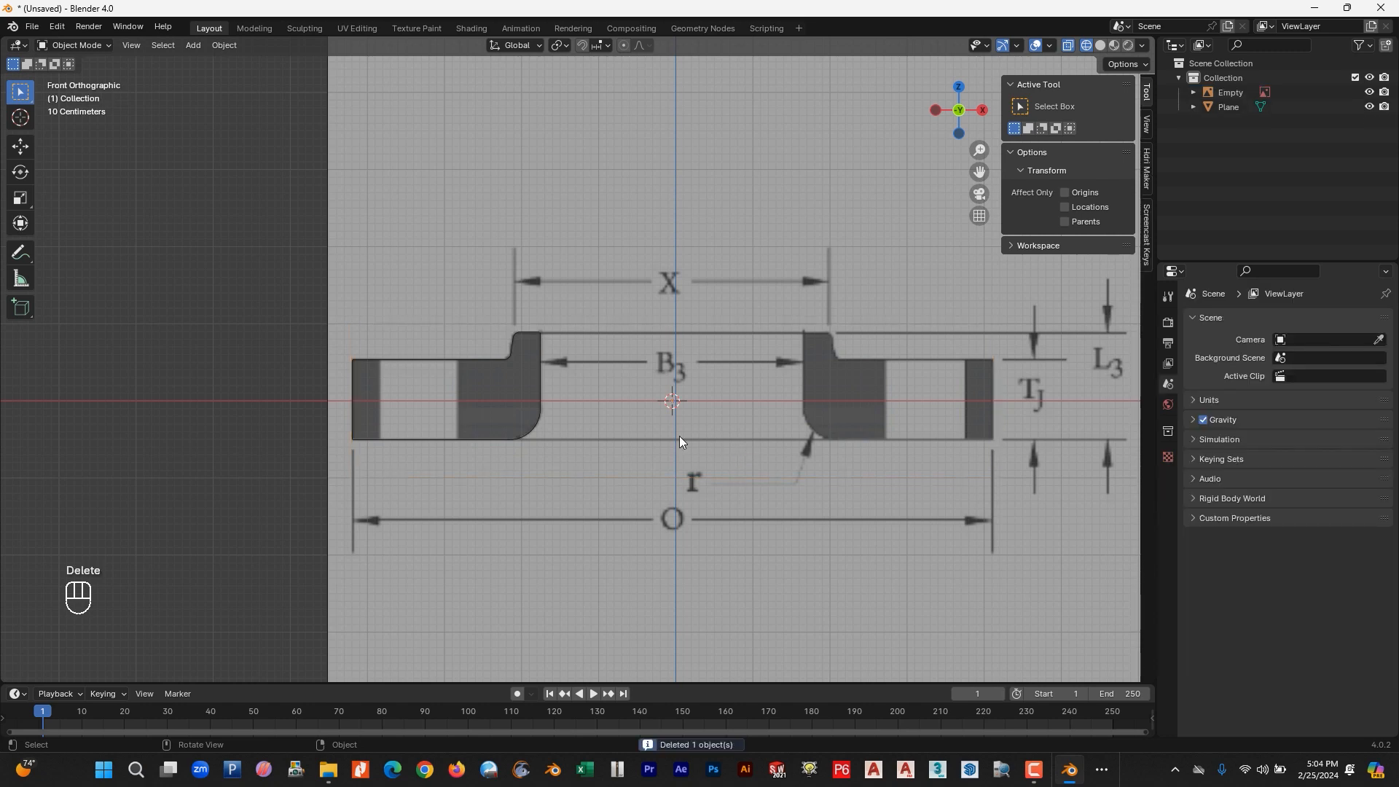
pyautogui.click(509, 350)
pyautogui.moveTo(511, 350); pyautogui.dragTo(755, 378, button='middle')
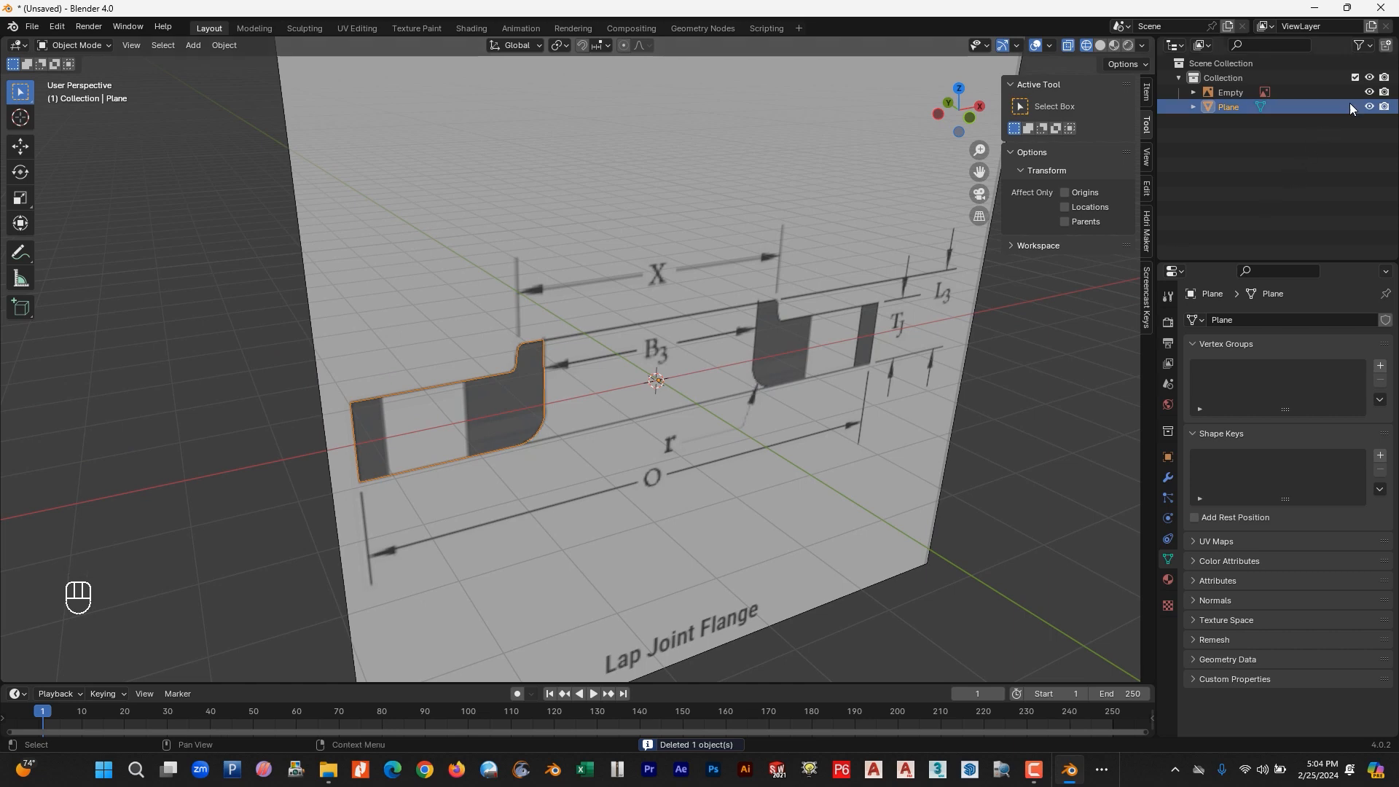
pyautogui.click(1369, 91)
# Set the flange profile's origin to the 3D cursor and return to the front view.
pyautogui.rightClick(540, 343)
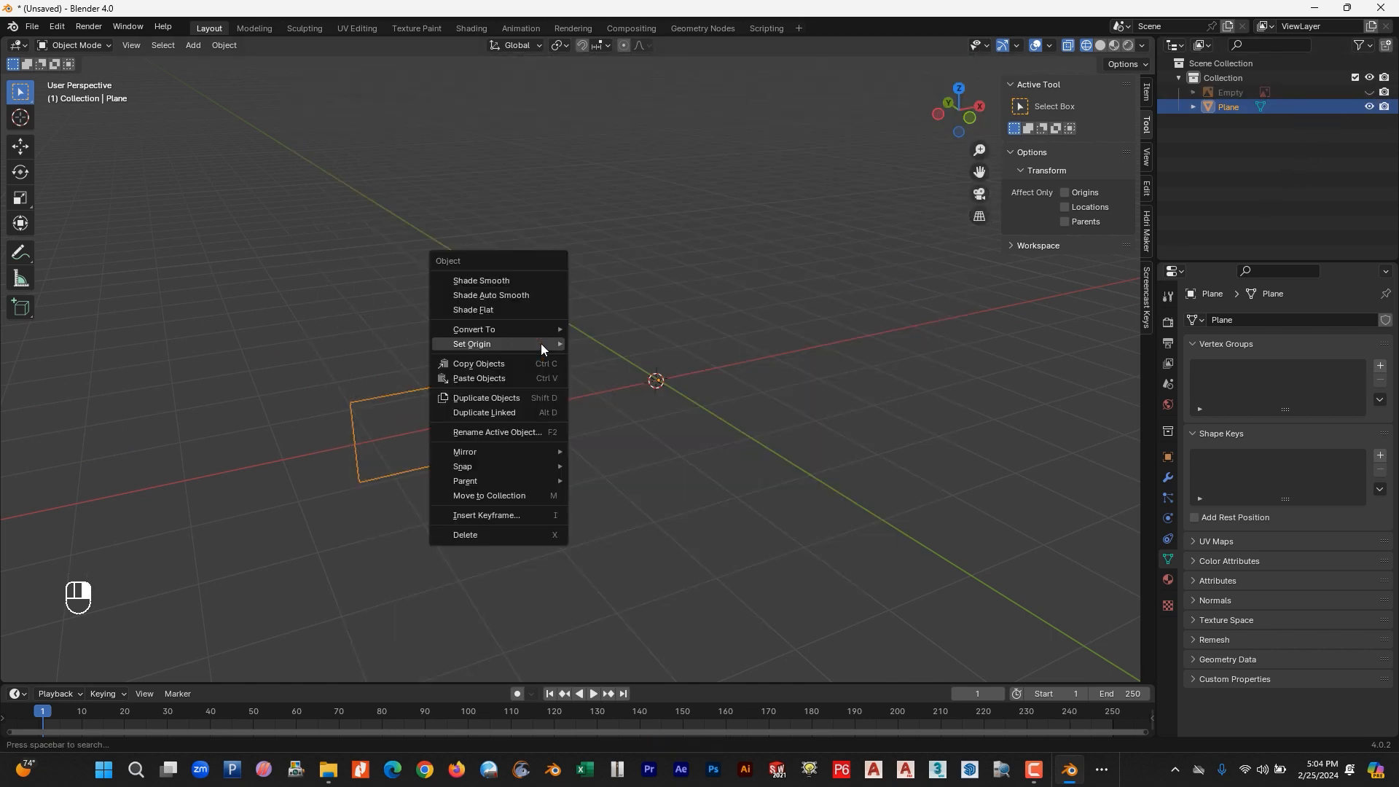
pyautogui.moveTo(767, 399); pyautogui.dragTo(662, 386, button='middle')
pyautogui.press('KP_3')
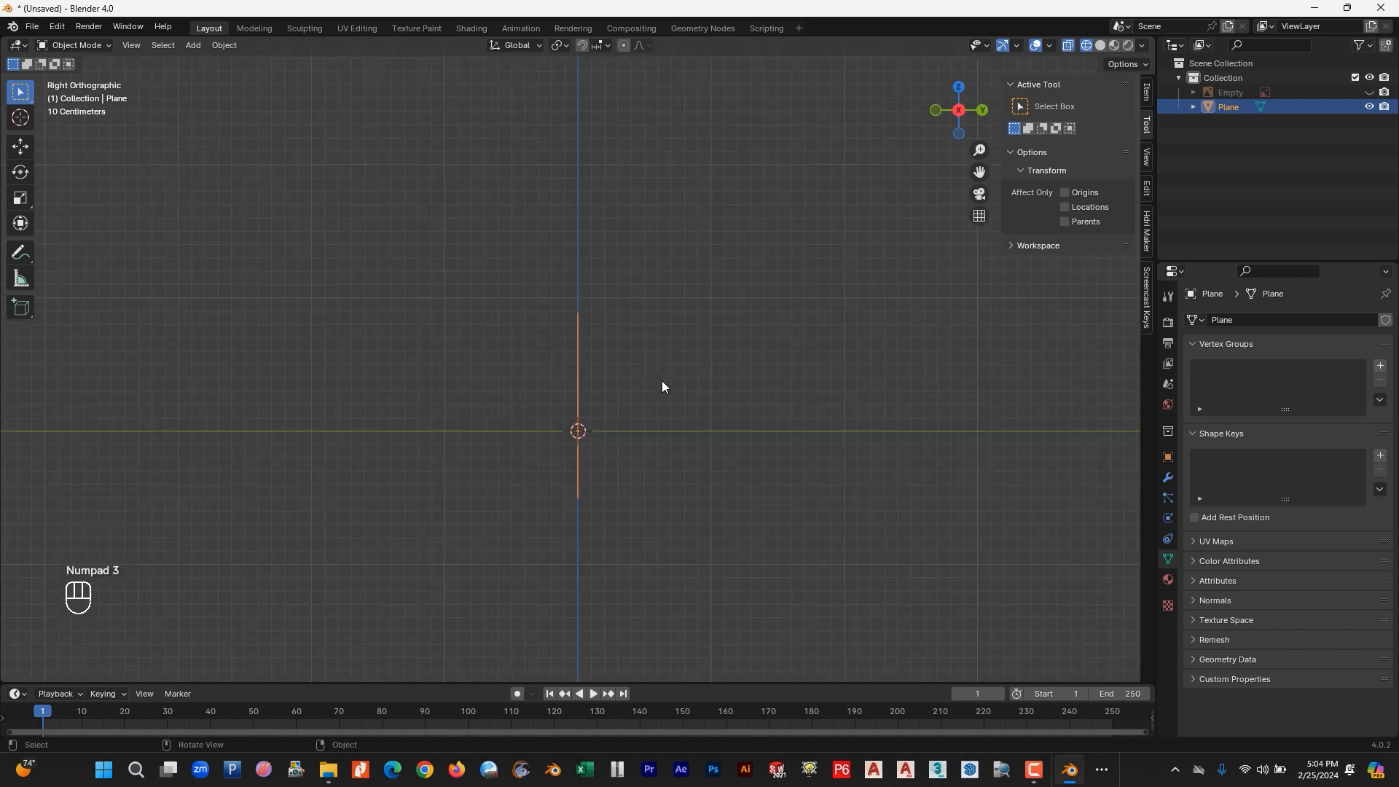
pyautogui.press('KP_1')
pyautogui.scroll(4, 845, 422)
pyautogui.scroll(-1, 977, 522)
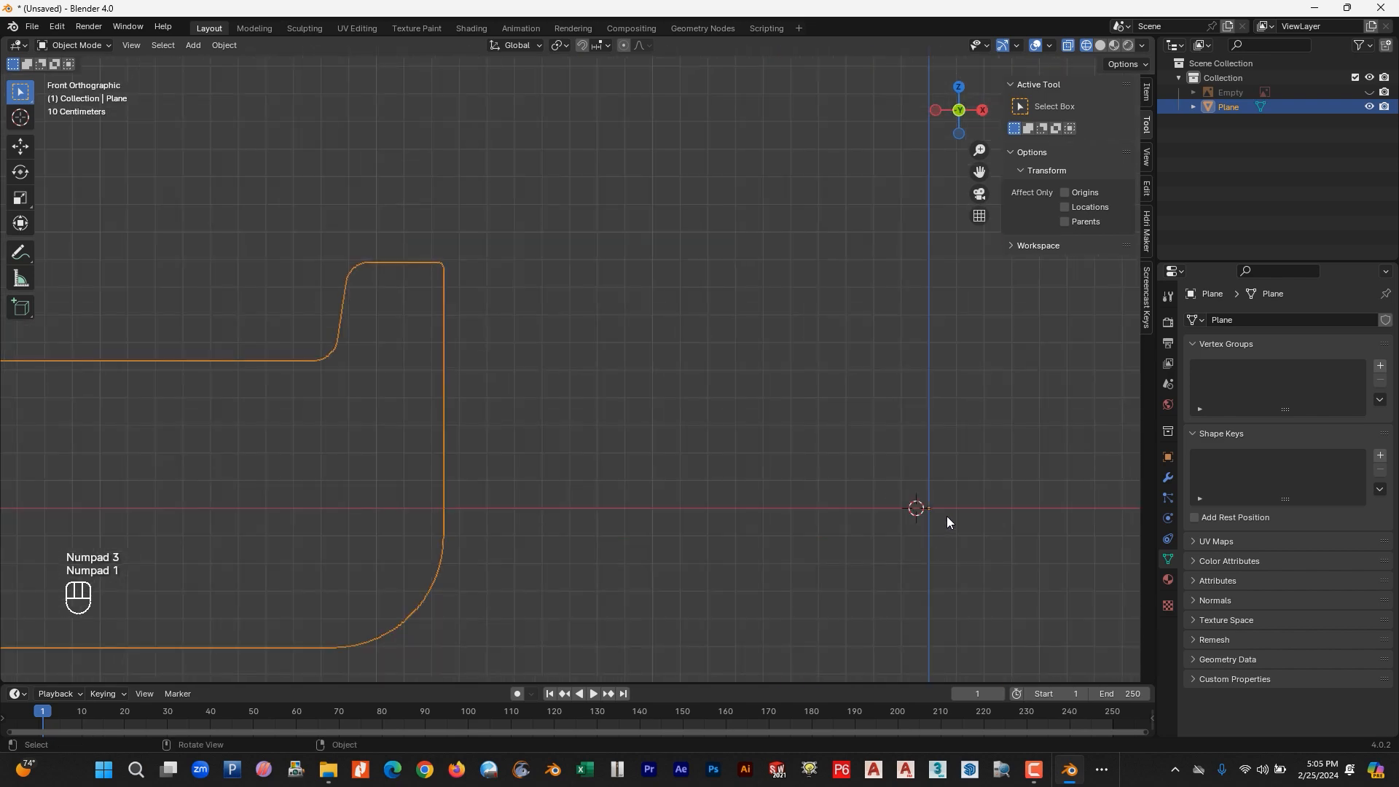
pyautogui.scroll(-1, 540, 361)
# Snap the selected flange profile to the 3D cursor, then deselect it.
pyautogui.click(460, 363)
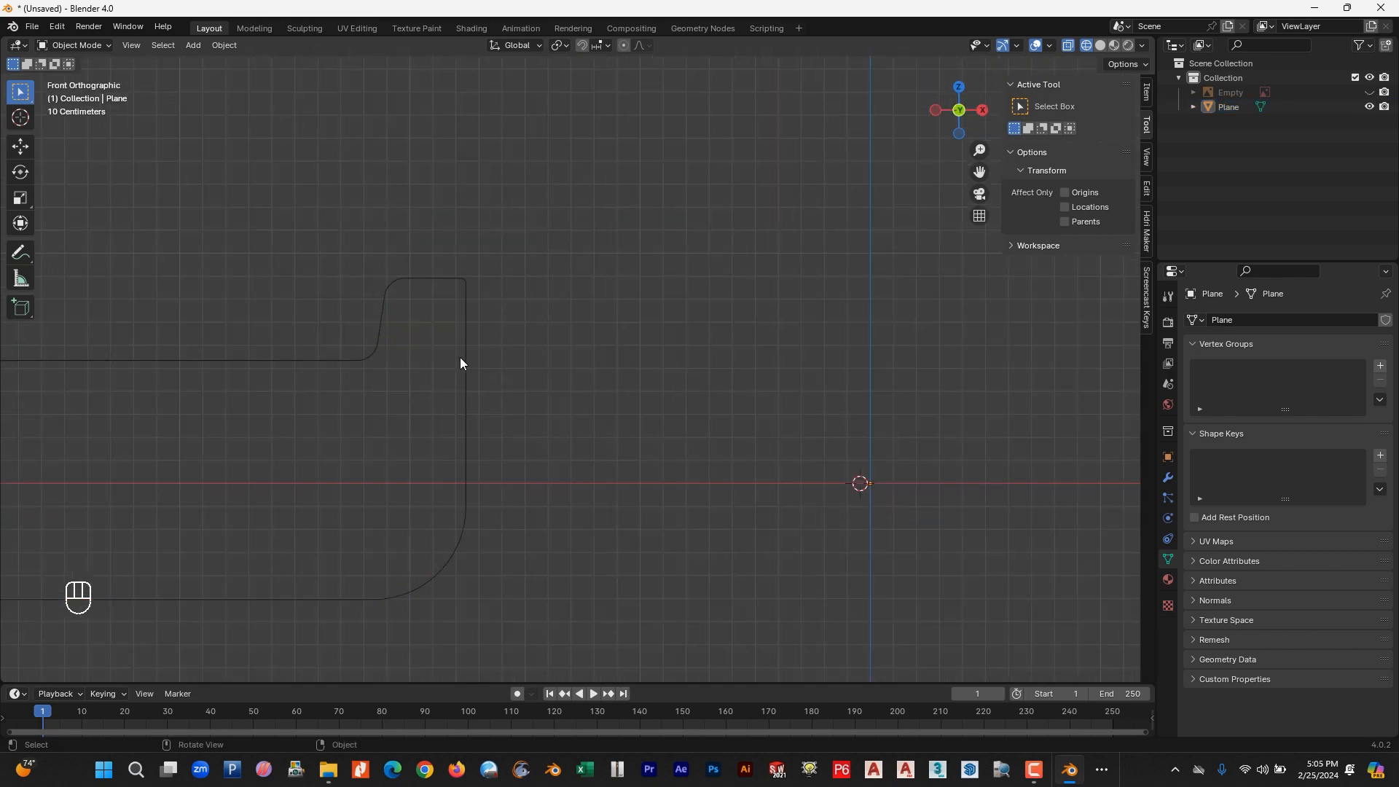
pyautogui.click(466, 415)
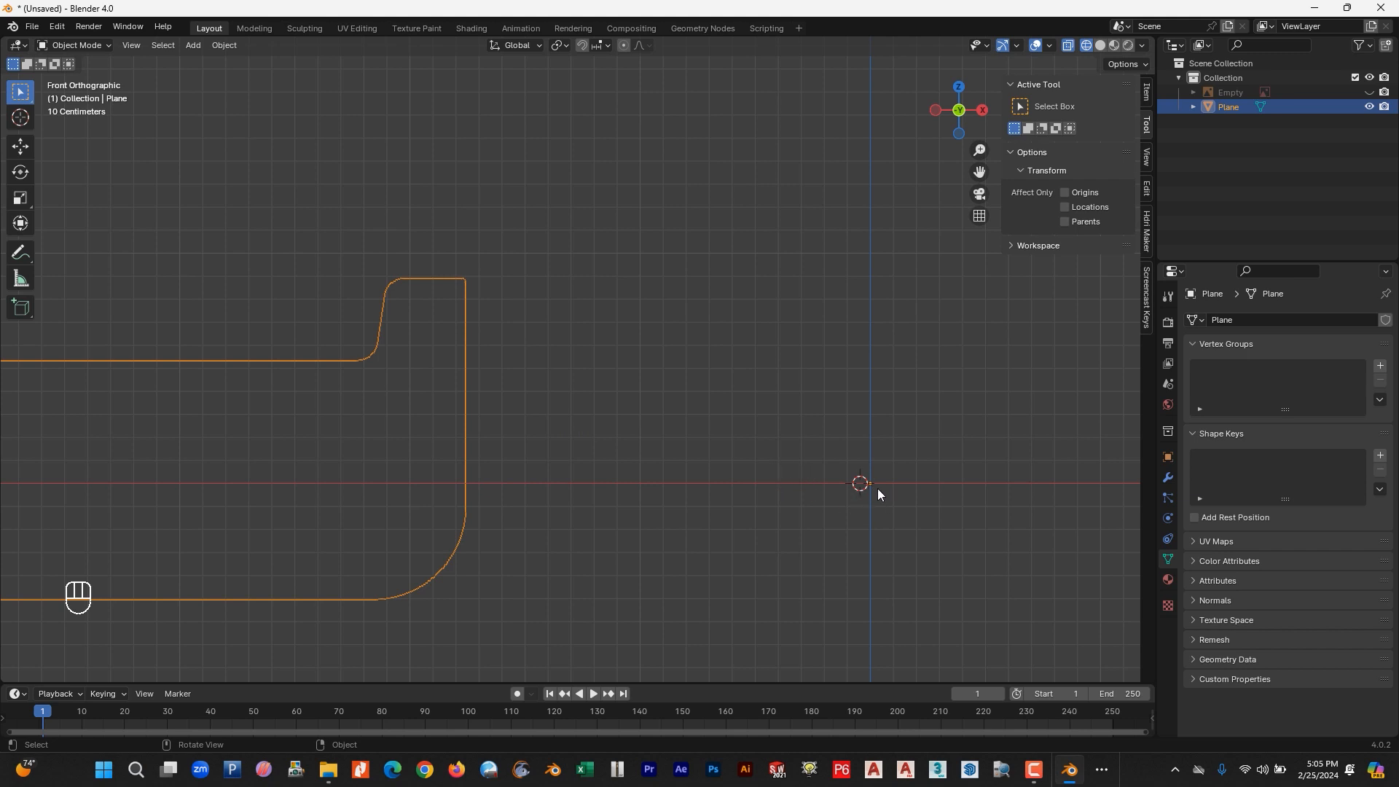
pyautogui.hotkey('shift', 's')
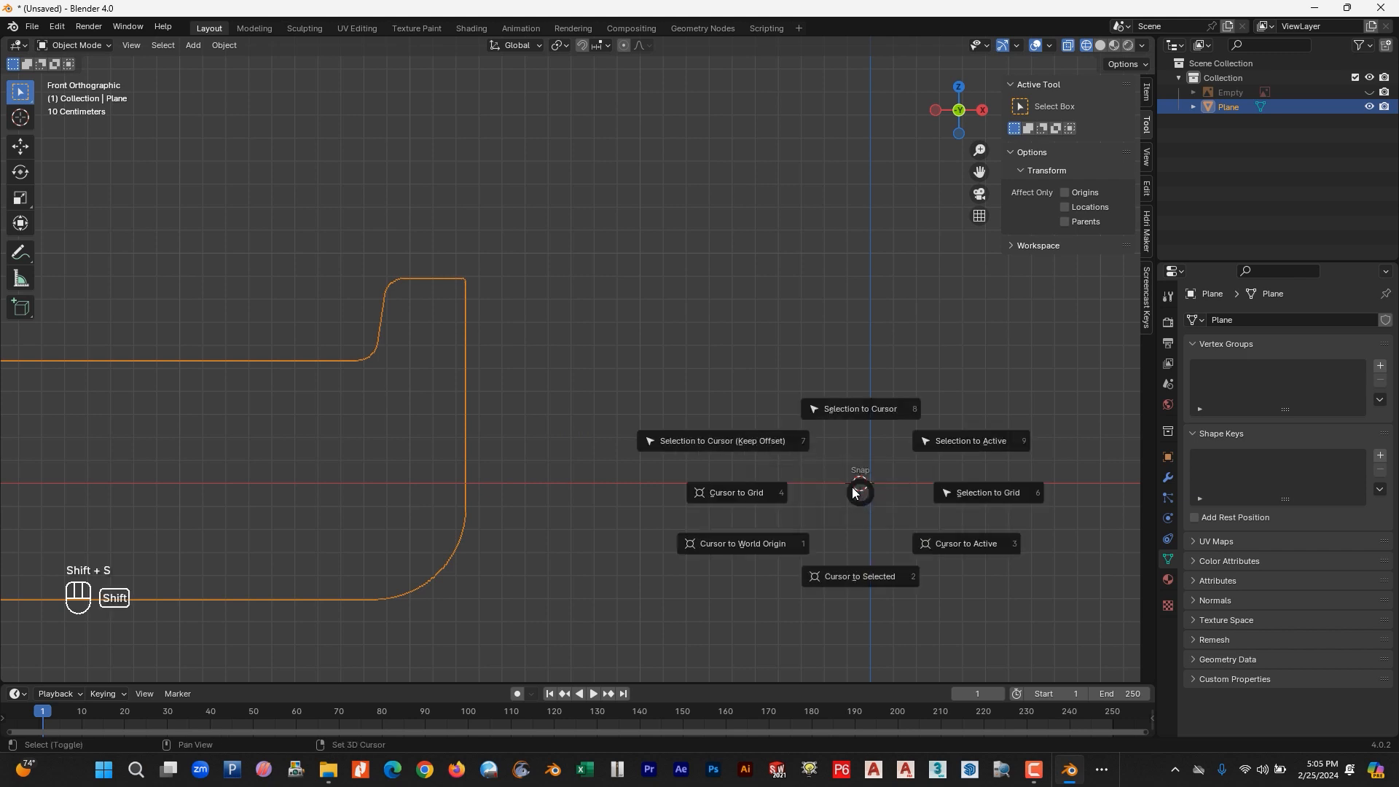
pyautogui.click(879, 424)
pyautogui.scroll(-2, 778, 487)
pyautogui.click(713, 491)
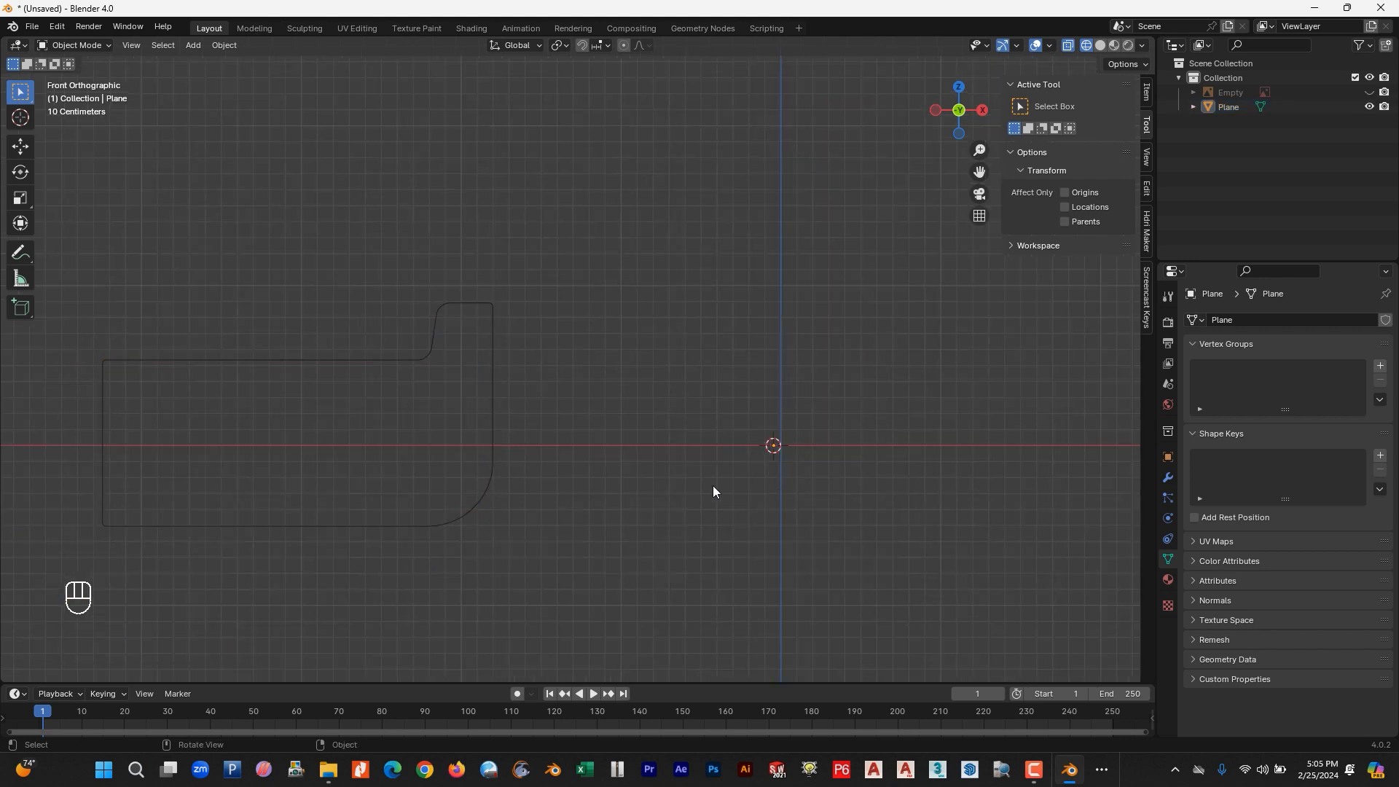
# Add a Screw modifier to the flange profile.
pyautogui.click(496, 408)
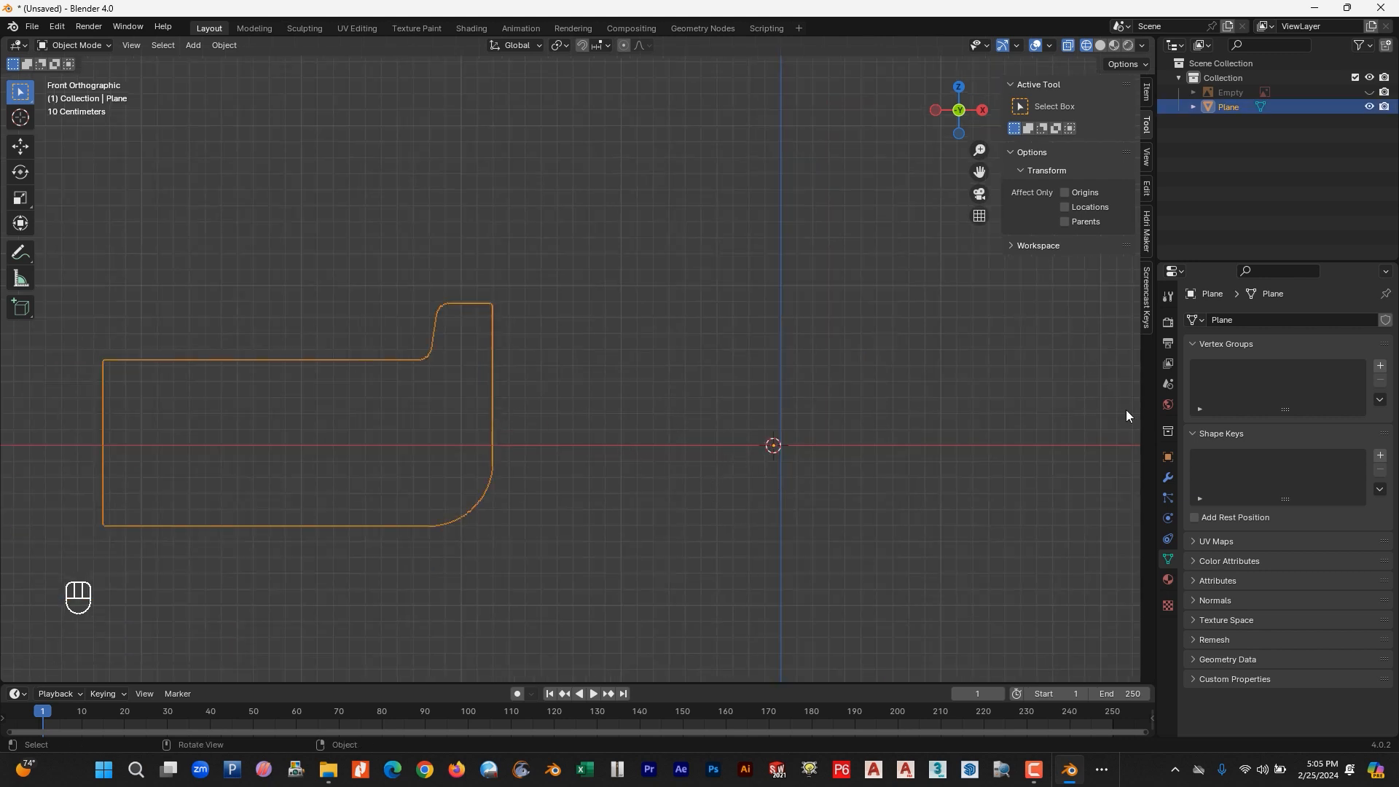
pyautogui.click(1167, 481)
pyautogui.click(1290, 318)
pyautogui.moveTo(1249, 365)
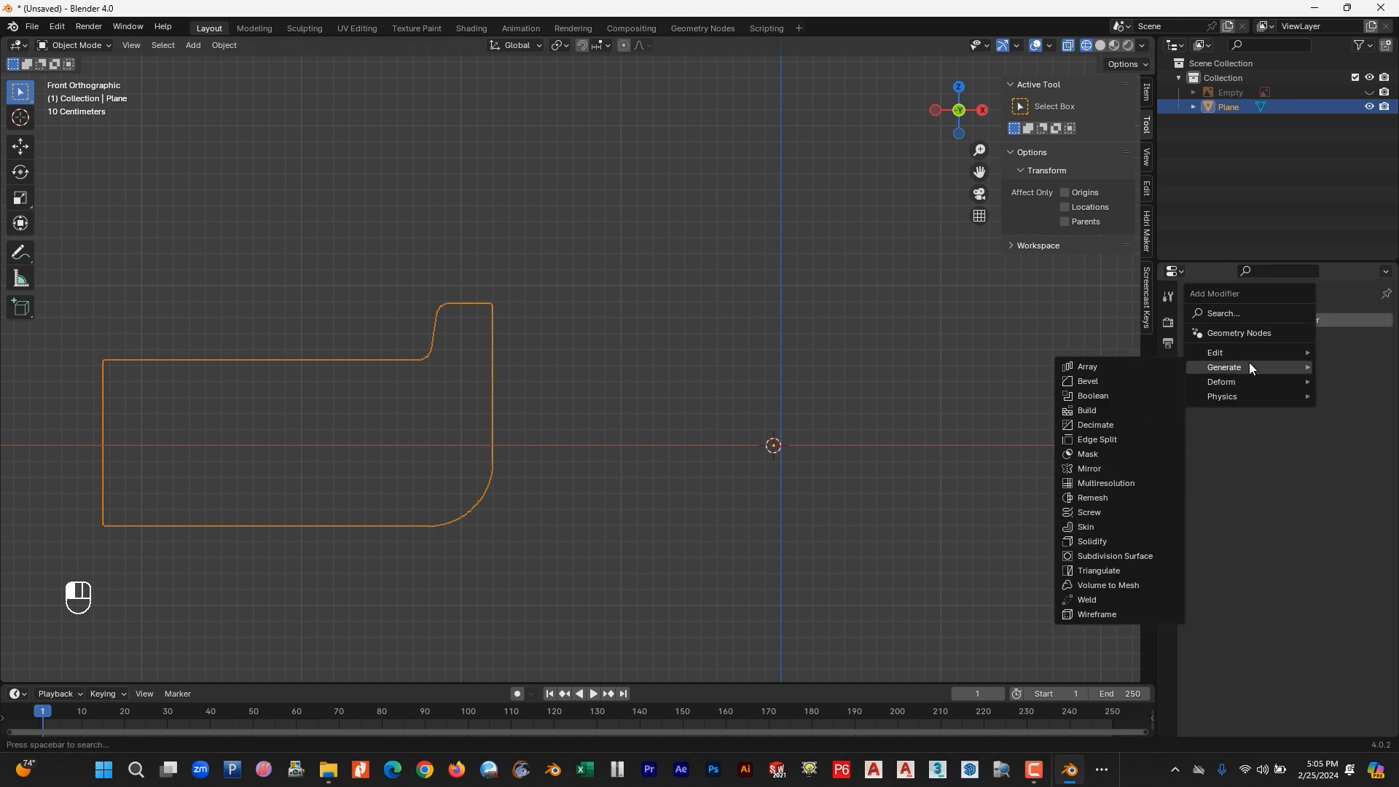
pyautogui.click(1104, 515)
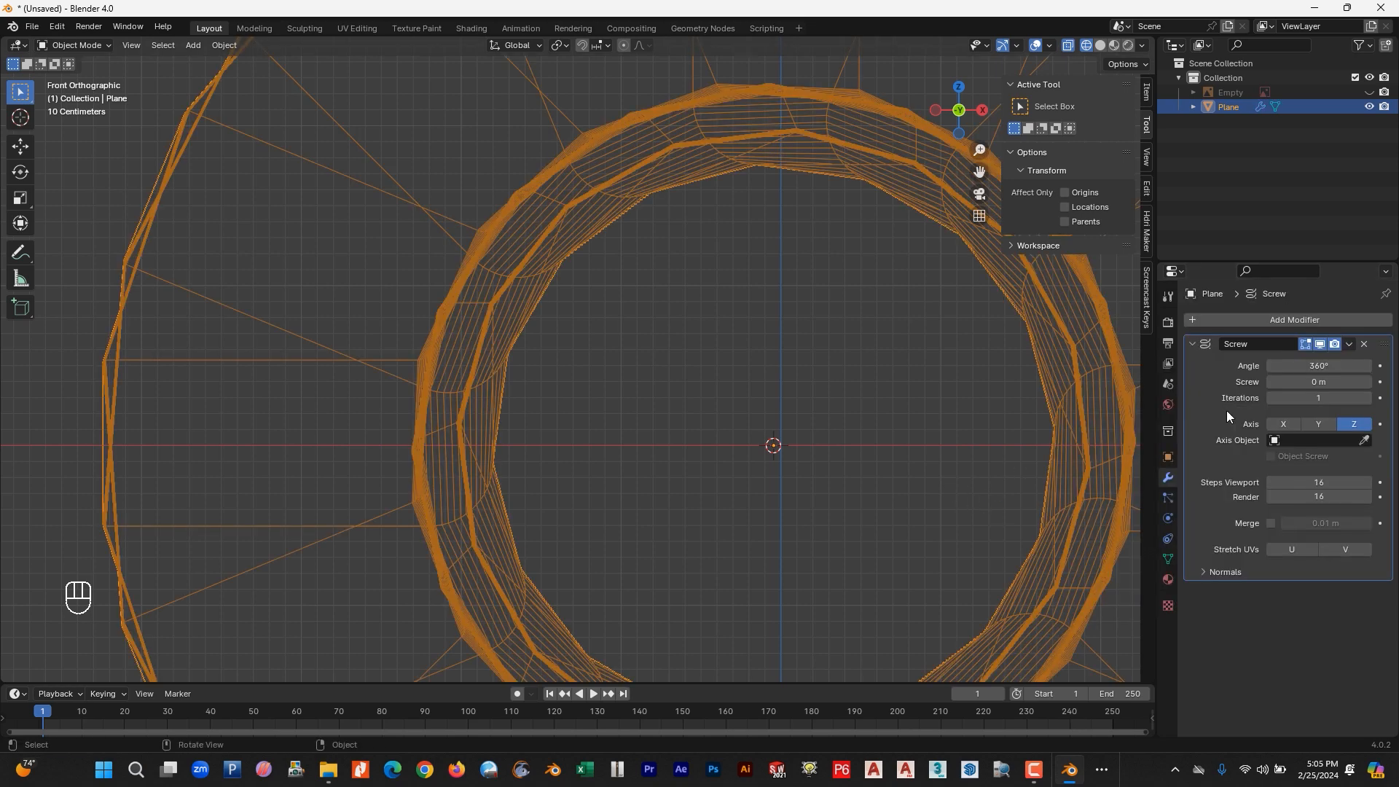
# Set the Screw modifier's viewport and render steps to 64 and its axis to Y.
pyautogui.click(1304, 483)
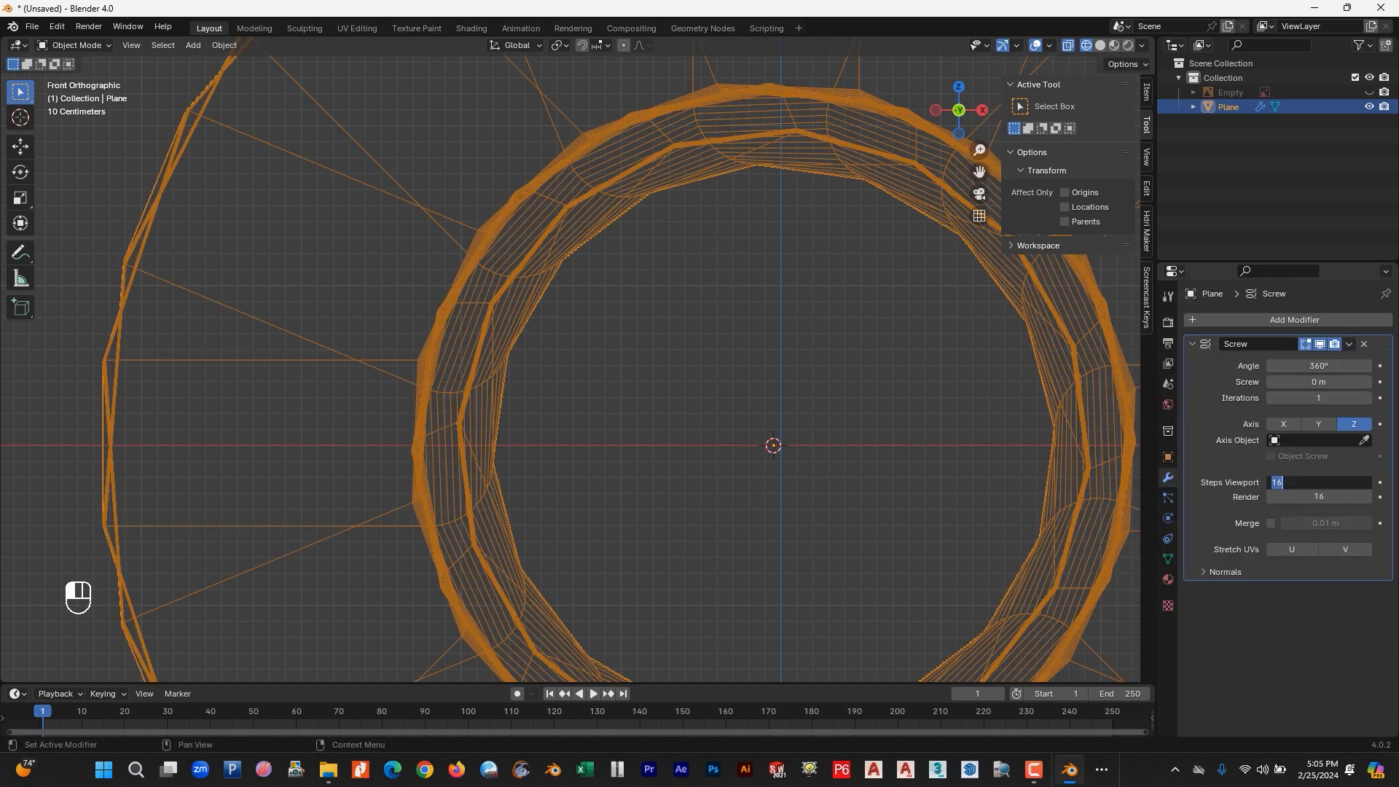
pyautogui.press('Return')
pyautogui.click(1328, 497)
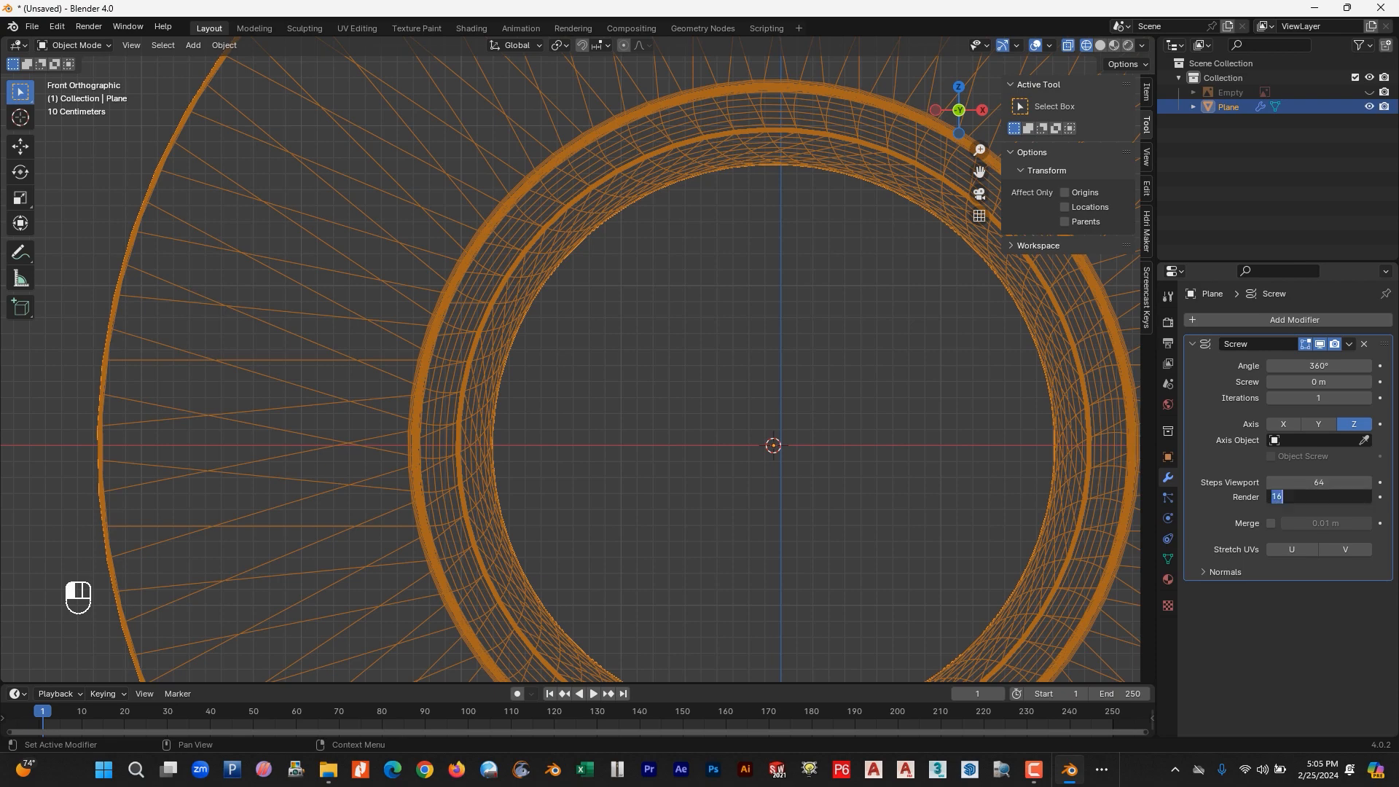
pyautogui.press('Return')
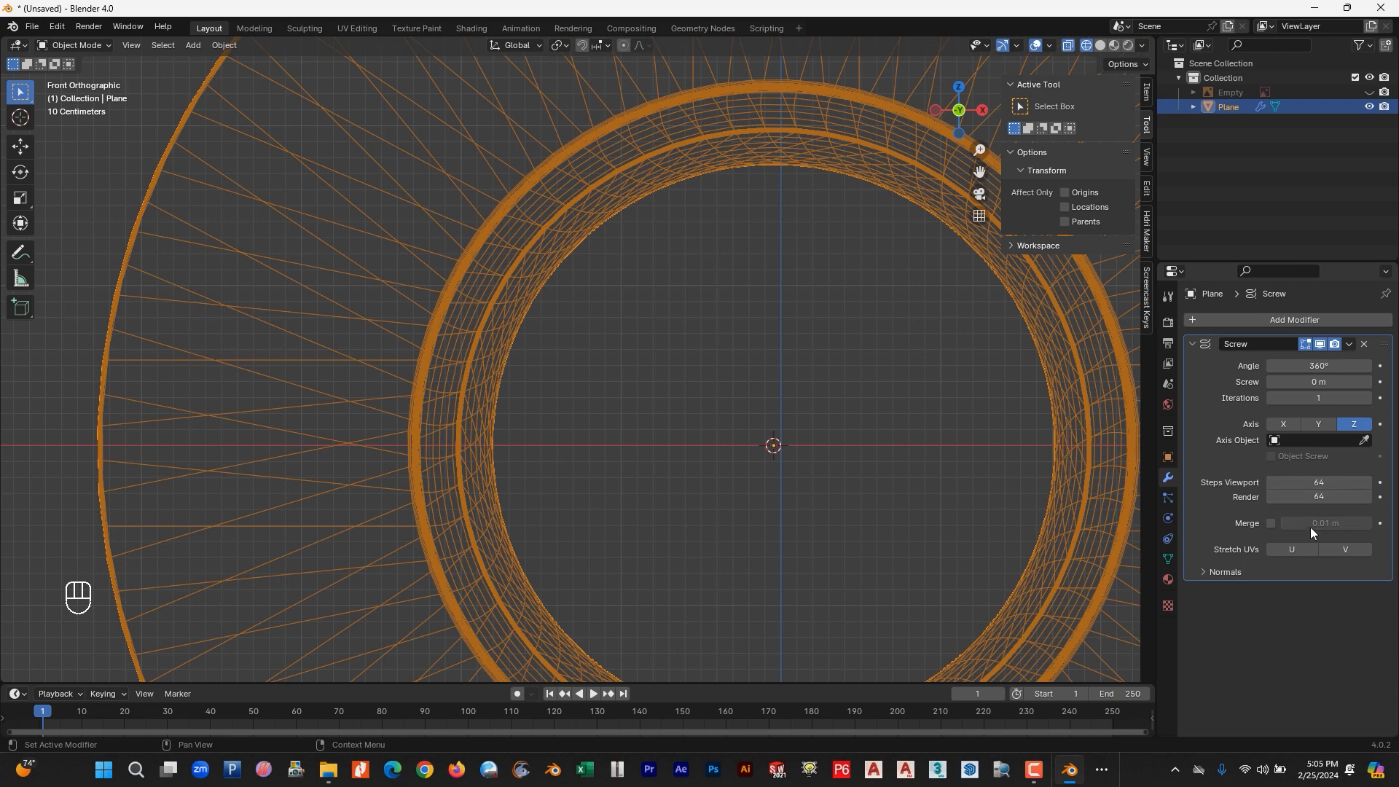
pyautogui.click(1323, 426)
pyautogui.moveTo(1107, 468); pyautogui.dragTo(1003, 268, button='middle')
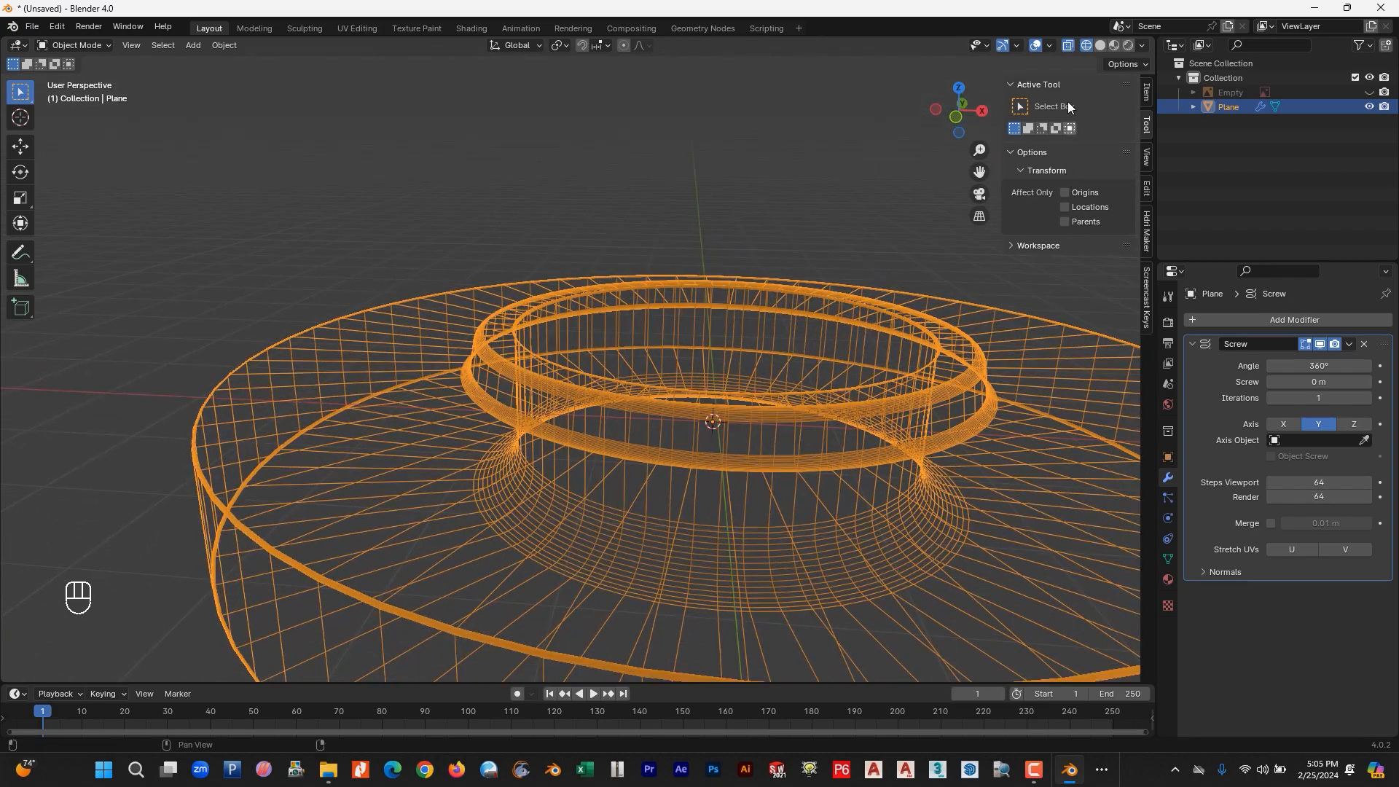
# Display the revolved flange in solid shading and apply Shade Smooth to it.
pyautogui.click(1100, 45)
pyautogui.scroll(-5, 841, 308)
pyautogui.moveTo(802, 356)
pyautogui.mouseDown(button='middle')
pyautogui.moveTo(801, 321)
pyautogui.moveTo(761, 415)
pyautogui.moveTo(712, 403)
pyautogui.moveTo(737, 344)
pyautogui.moveTo(821, 418)
pyautogui.mouseUp(button='middle')
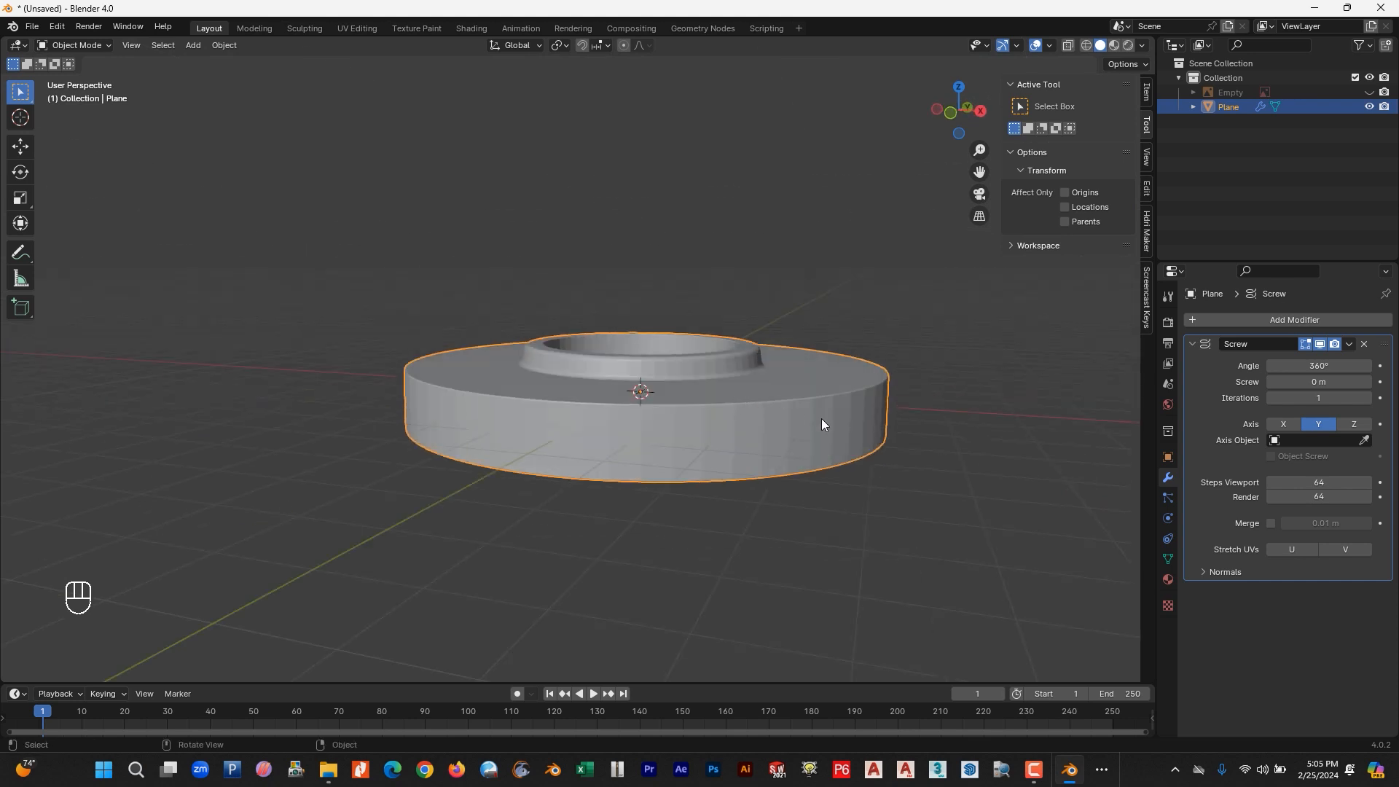
pyautogui.rightClick(783, 438)
pyautogui.click(732, 373)
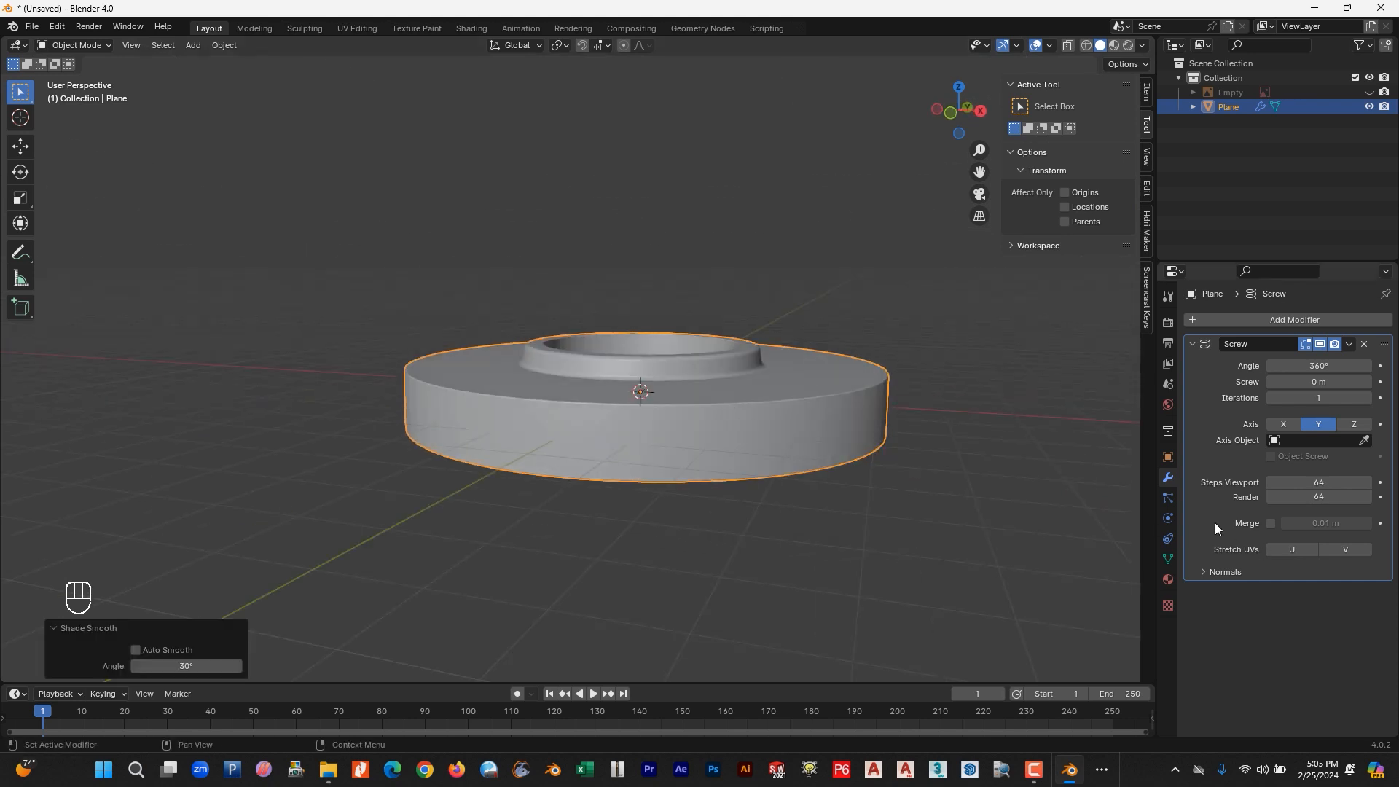
# Enable Auto Smooth for the flange mesh's normals and deselect the flange.
pyautogui.click(1167, 558)
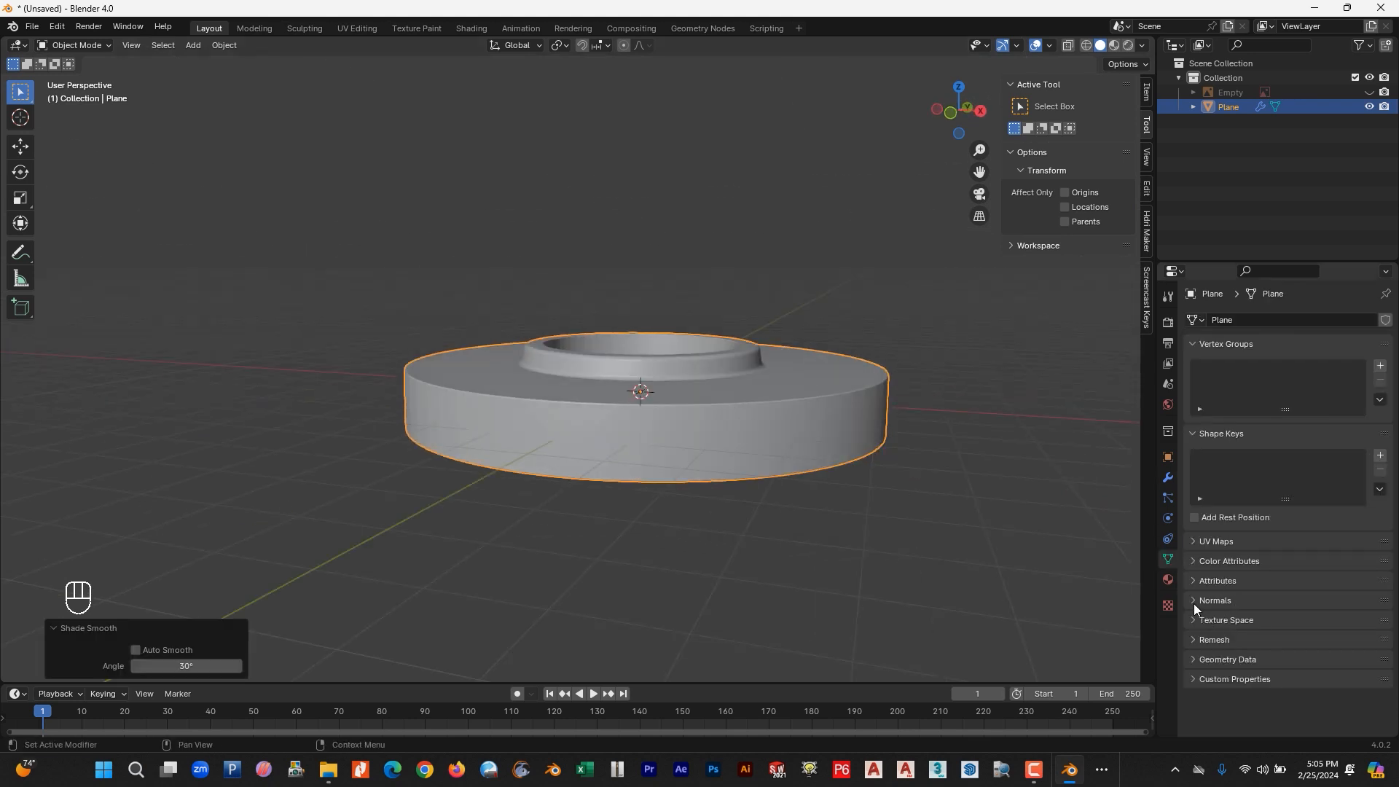
pyautogui.click(1195, 602)
pyautogui.click(1270, 622)
pyautogui.click(887, 482)
# Show the reference image again and display the flange over it in wireframe from the front.
pyautogui.moveTo(887, 483); pyautogui.dragTo(874, 383, button='middle')
pyautogui.scroll(3, 873, 382)
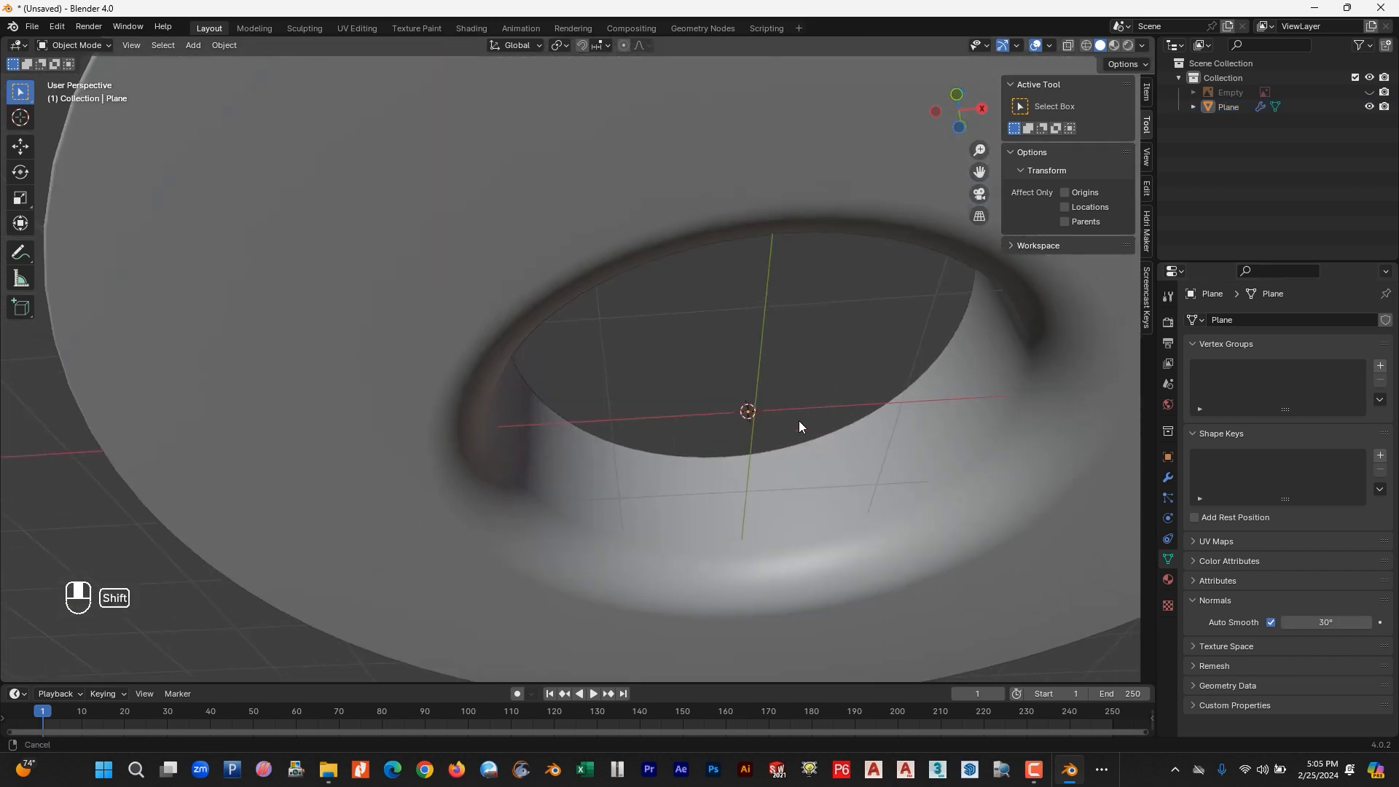
pyautogui.keyDown('shift'); pyautogui.moveTo(798, 421); pyautogui.dragTo(698, 506, button='middle'); pyautogui.keyUp('shift')
pyautogui.scroll(-4, 768, 436)
pyautogui.click(1369, 93)
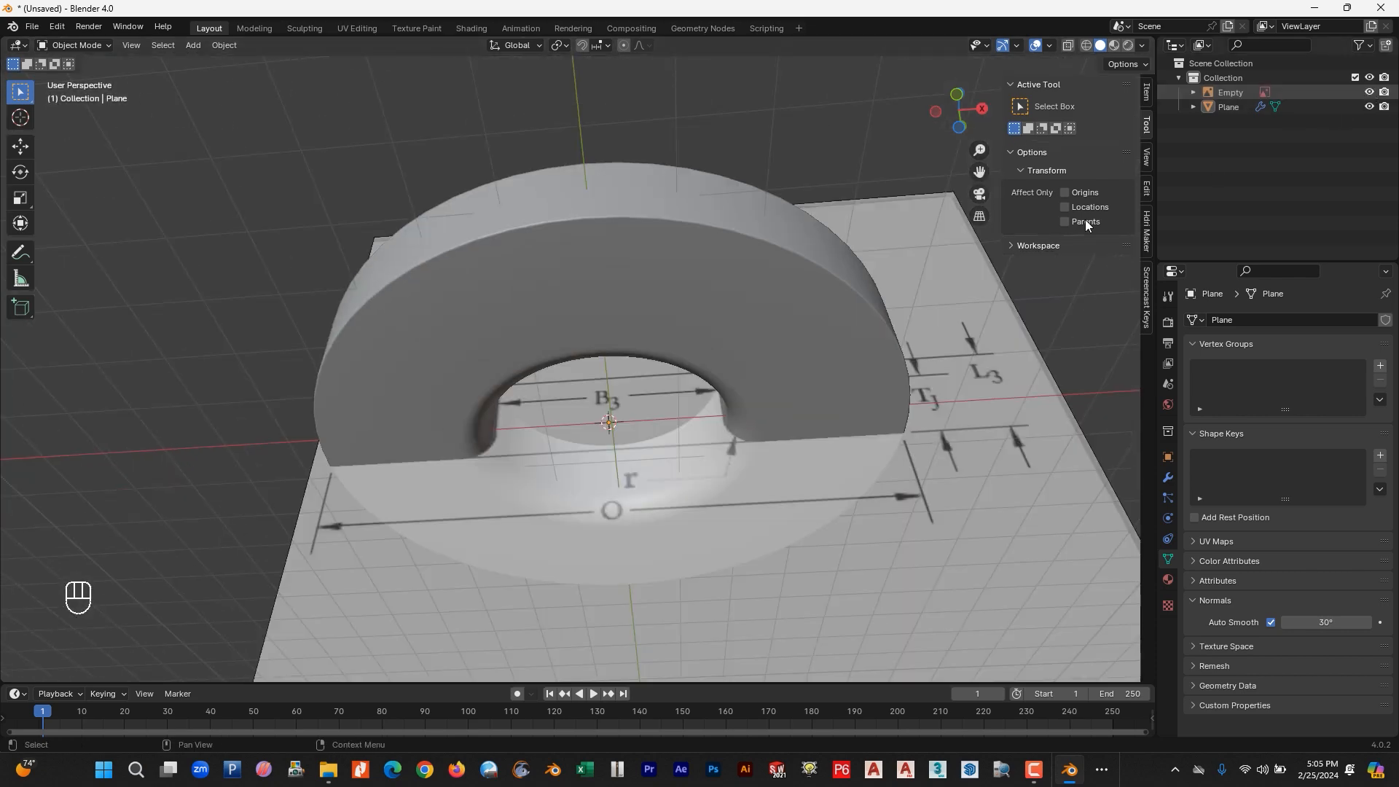
pyautogui.press('KP_1')
pyautogui.press('KP_3')
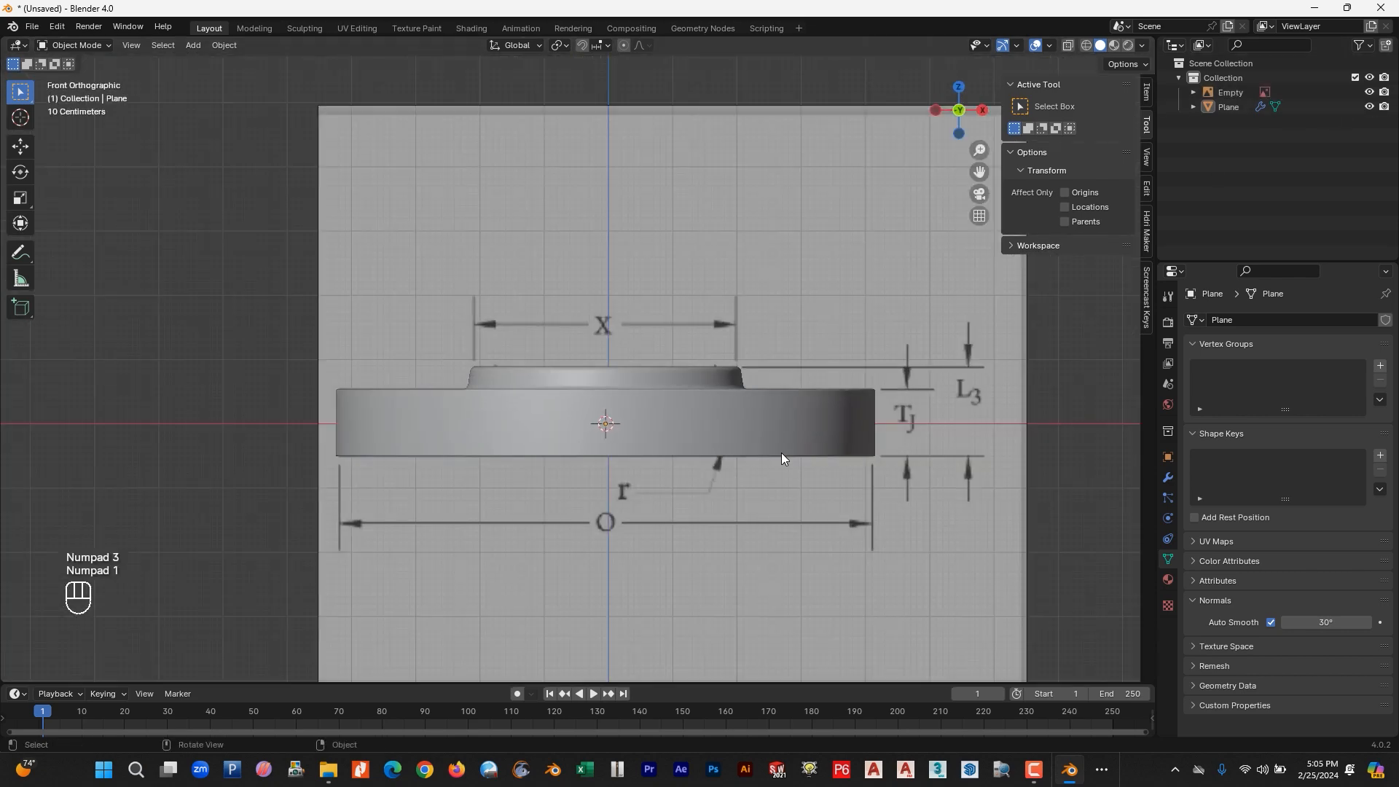
pyautogui.click(1088, 46)
# Examine how the wireframe flange lines up with the reference drawing, from the front and at an angle.
pyautogui.scroll(3, 960, 234)
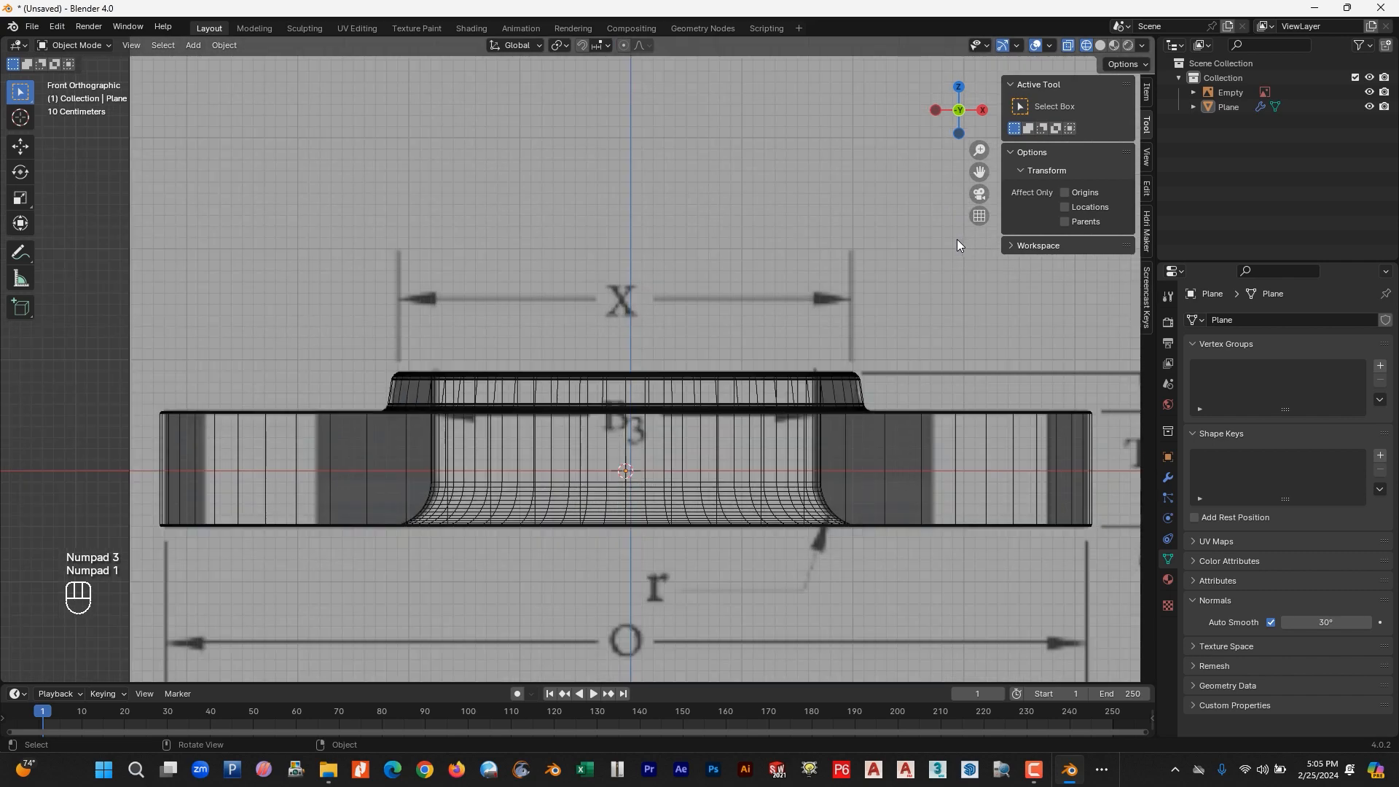
pyautogui.scroll(-1, 764, 351)
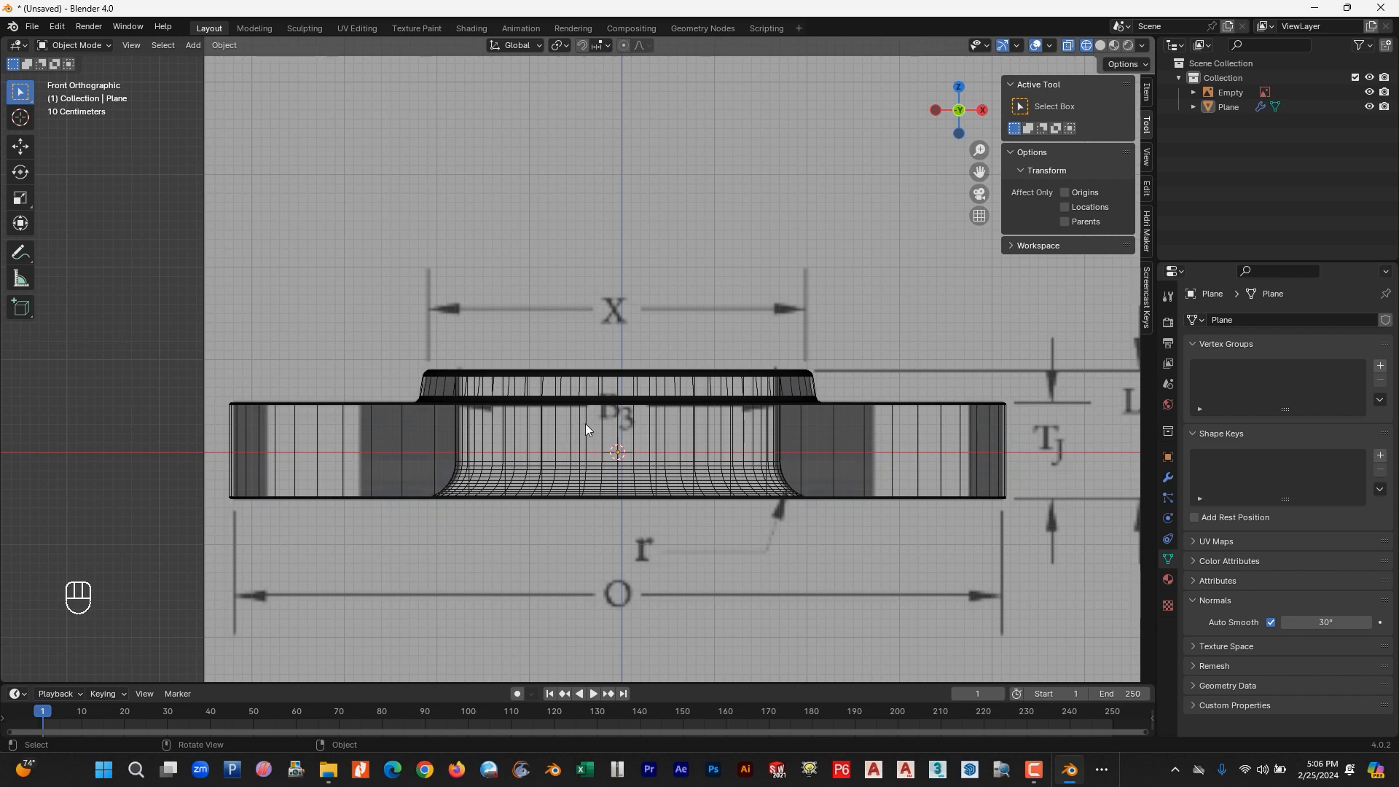
pyautogui.scroll(-6, 580, 426)
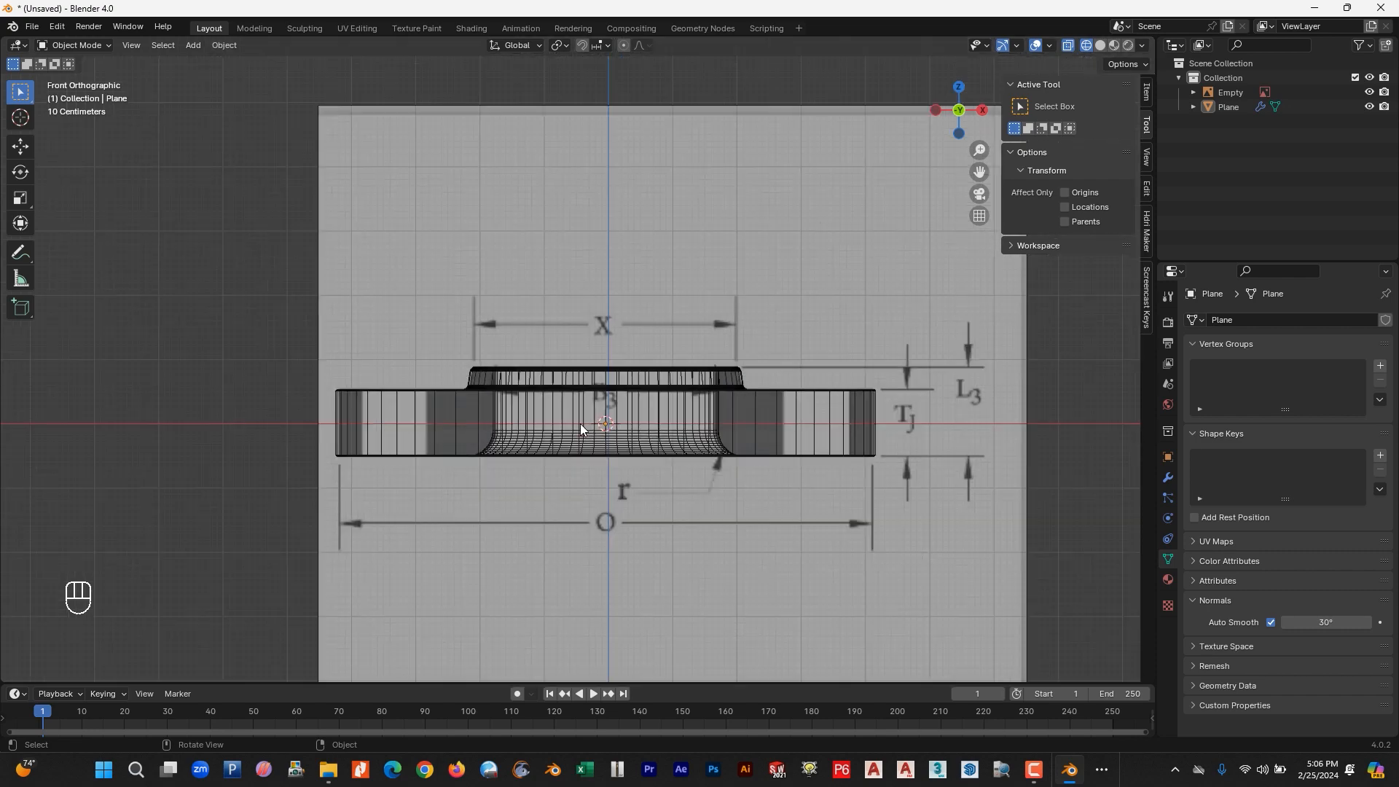
pyautogui.moveTo(578, 430); pyautogui.dragTo(507, 440, button='middle')
pyautogui.scroll(4, 507, 440)
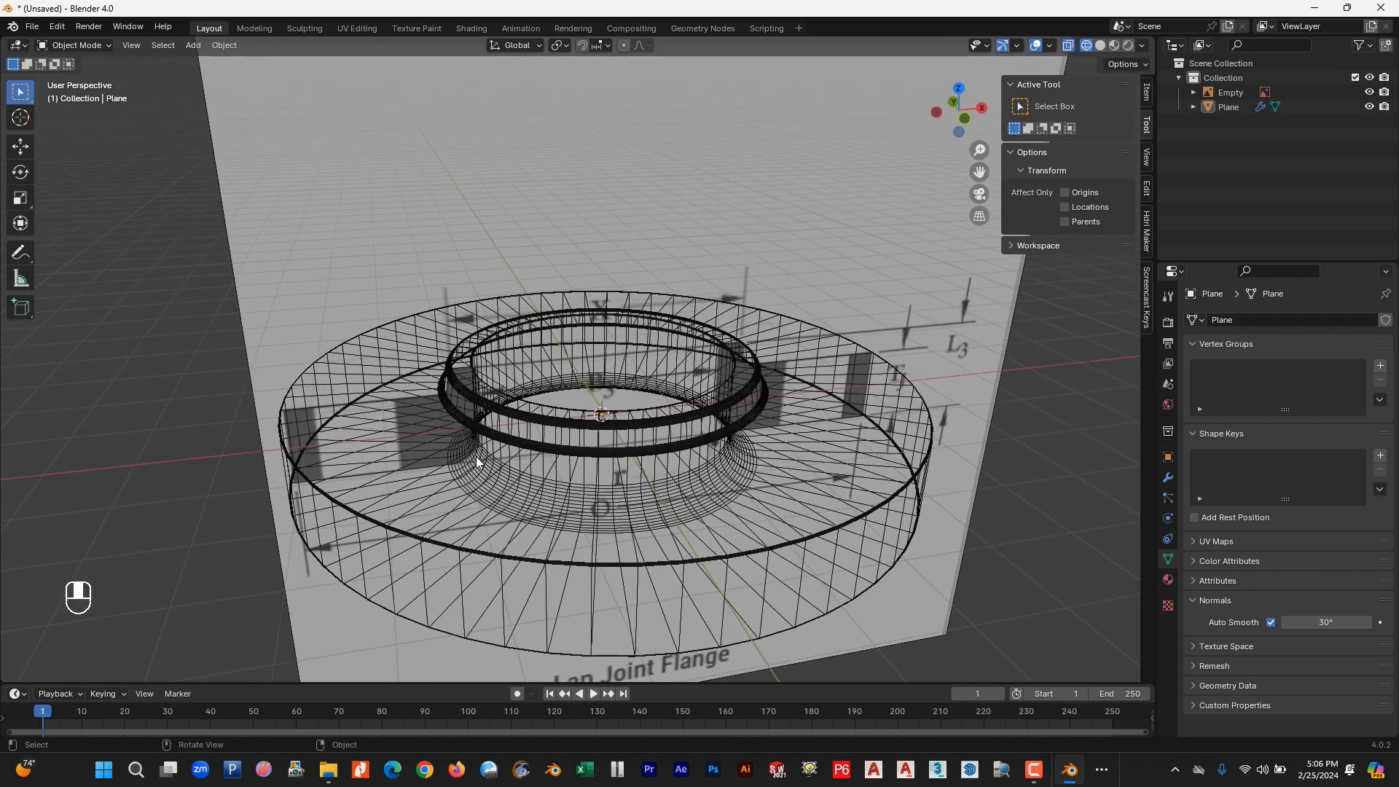
pyautogui.press('KP_7')
pyautogui.press('KP_3')
pyautogui.press('KP_1')
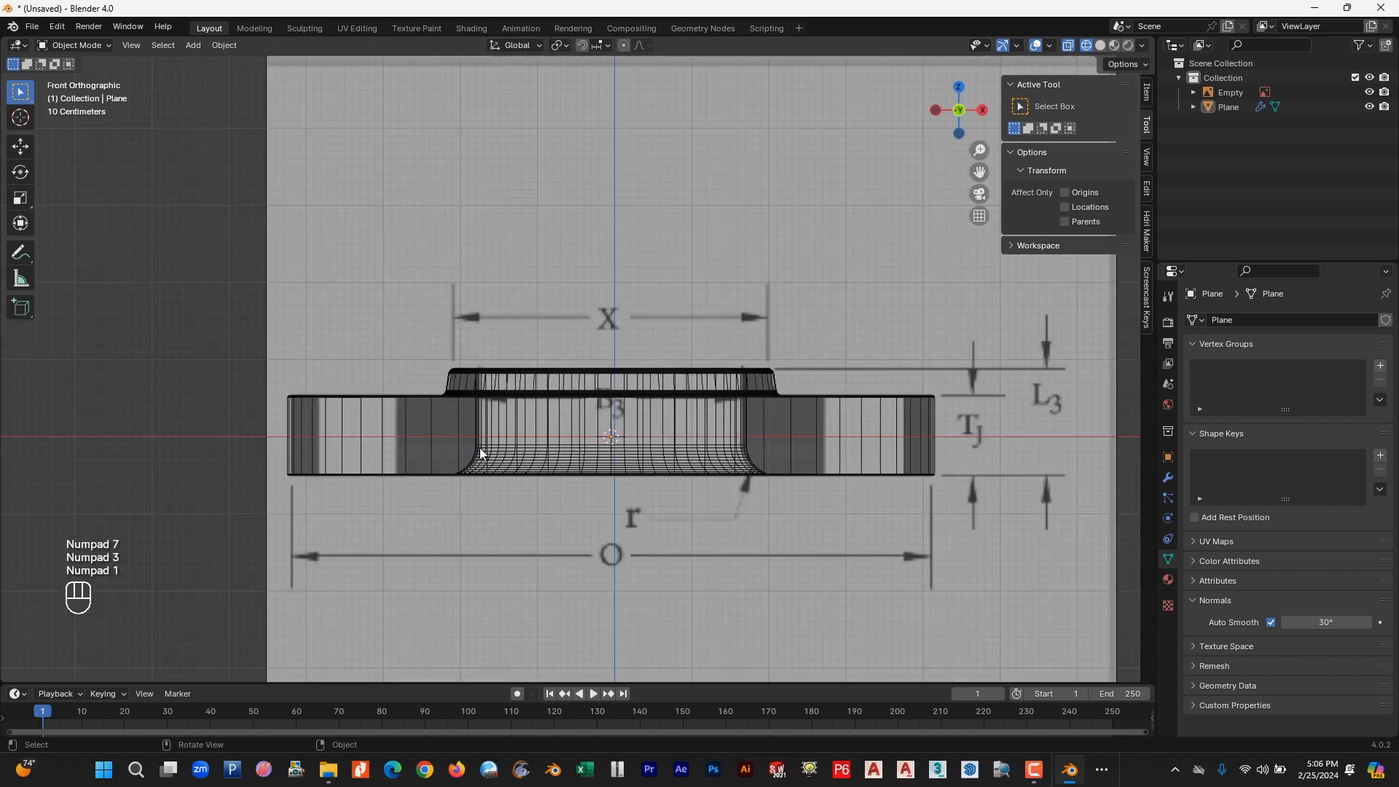
# Add a cylinder and move it about 3.355 m along -X and 0.132 m up, over the drawing's bolt hole.
pyautogui.hotkey('shift', 'a')
pyautogui.hotkey('shift', 'a')
pyautogui.moveTo(592, 298)
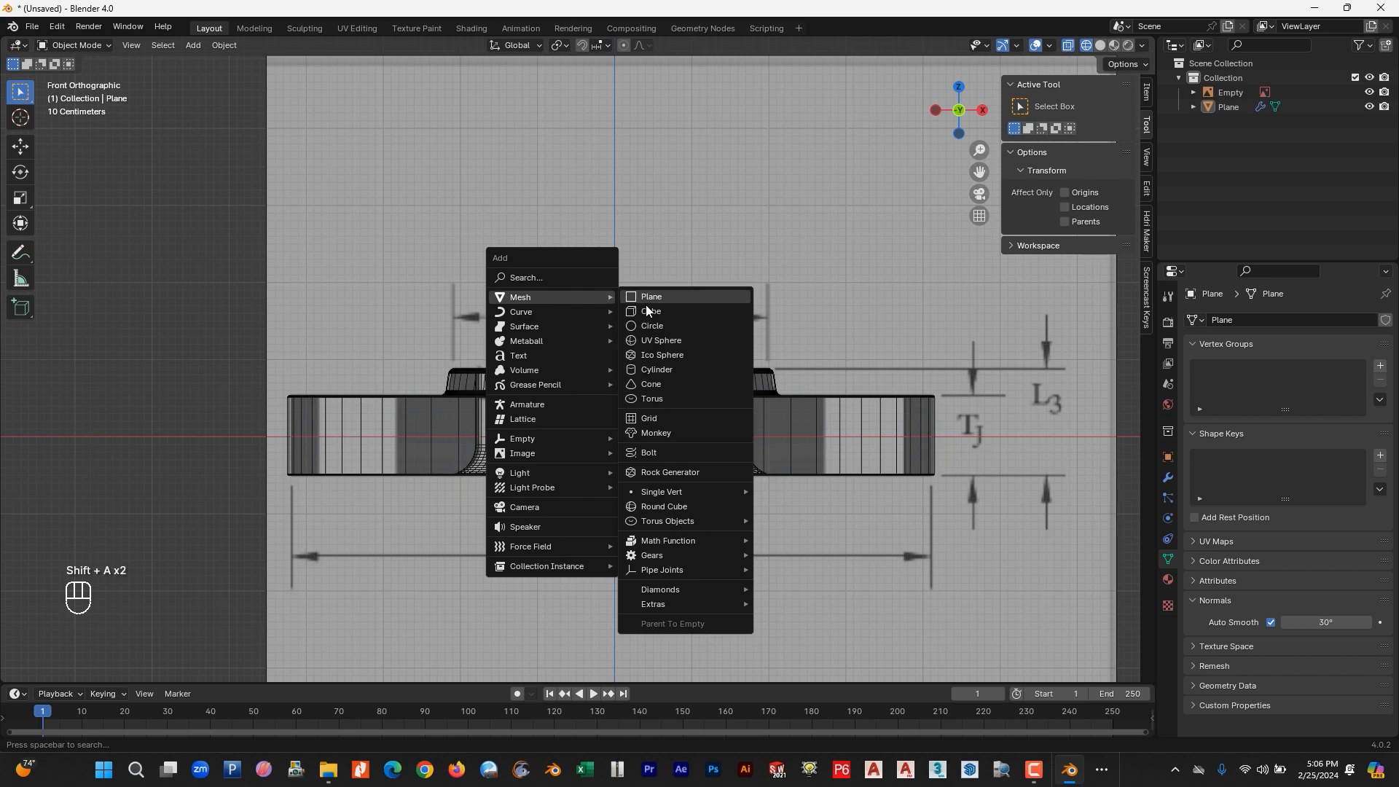
pyautogui.click(665, 371)
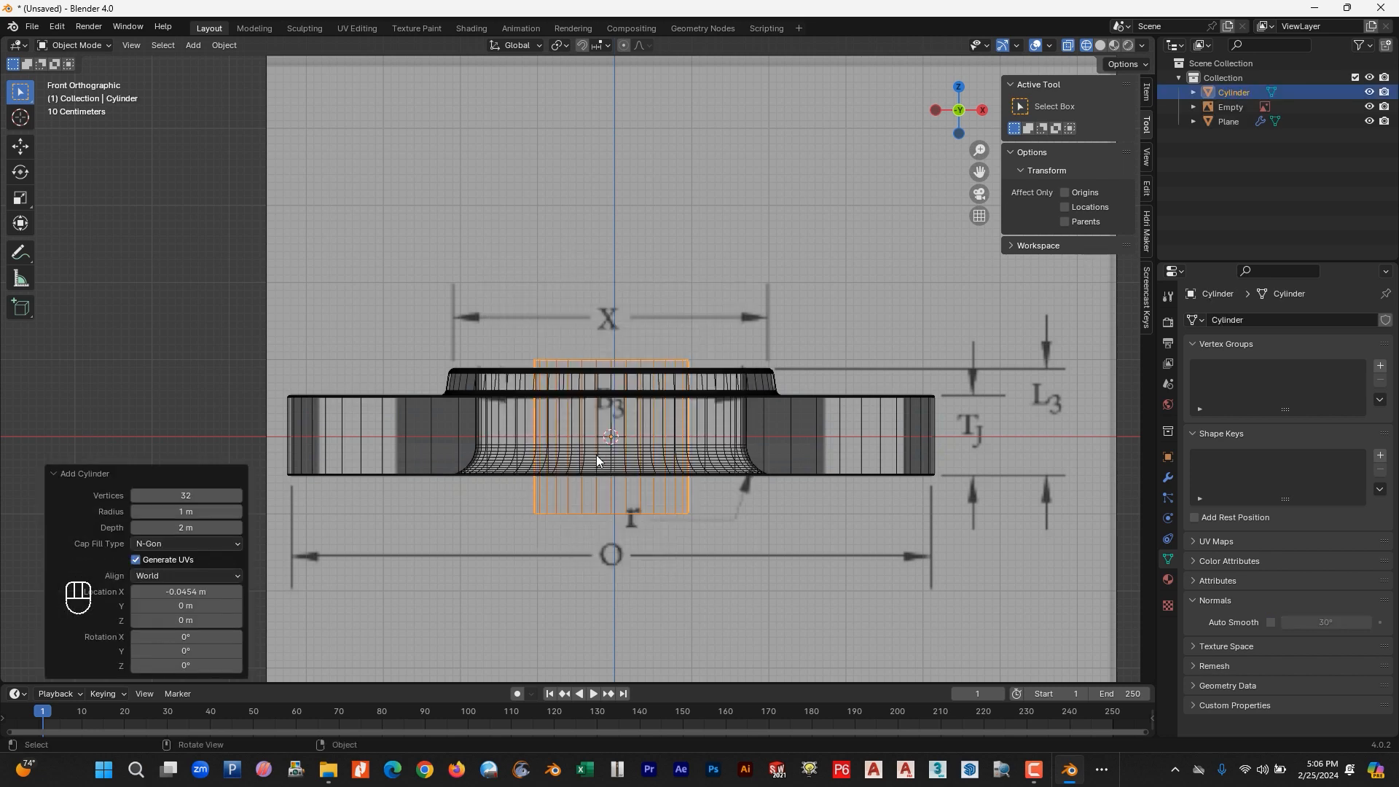
pyautogui.press('g')
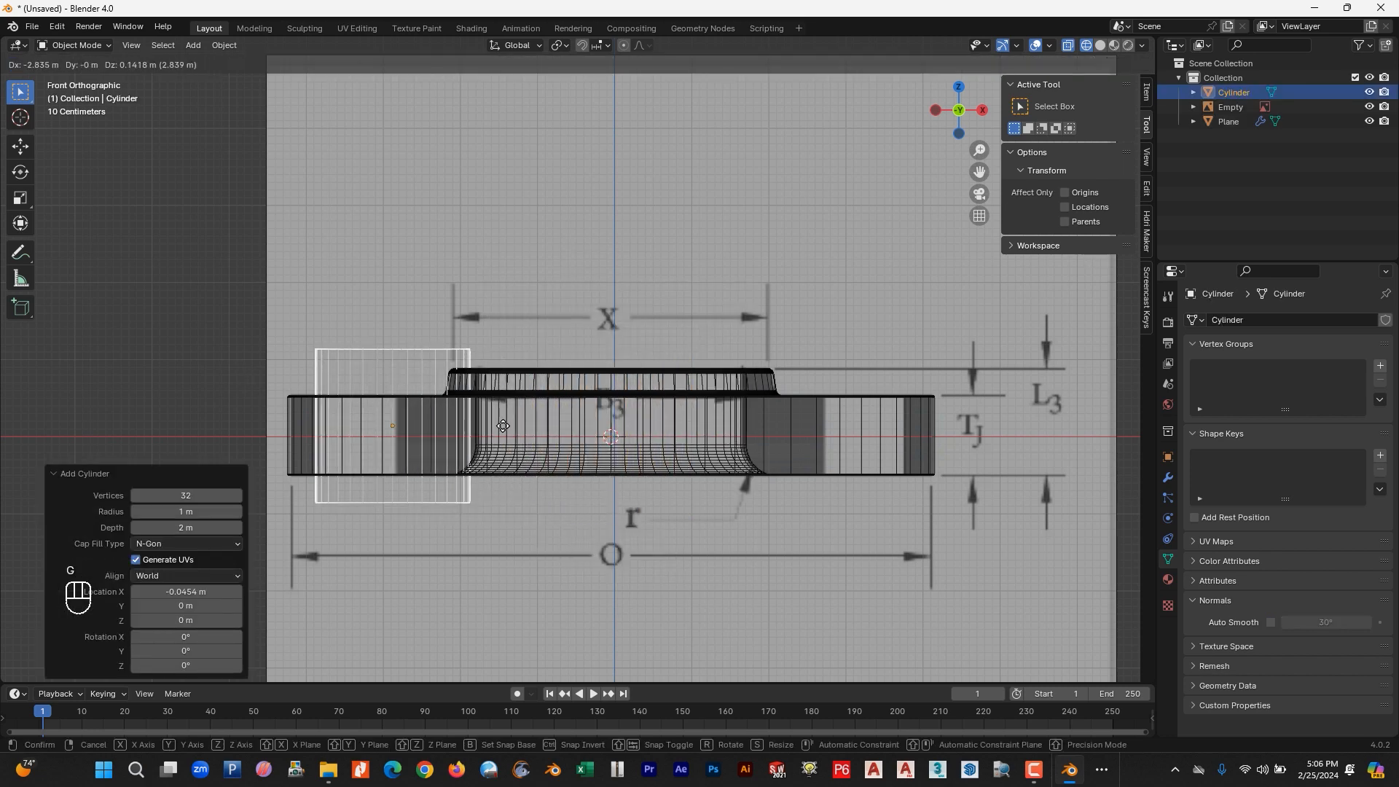
pyautogui.click(406, 472)
# Scale the cylinder uniformly to about 0.448 and shift it about 0.063 m along X to center it in the bolt hole.
pyautogui.scroll(1, 406, 472)
pyautogui.scroll(2, 406, 472)
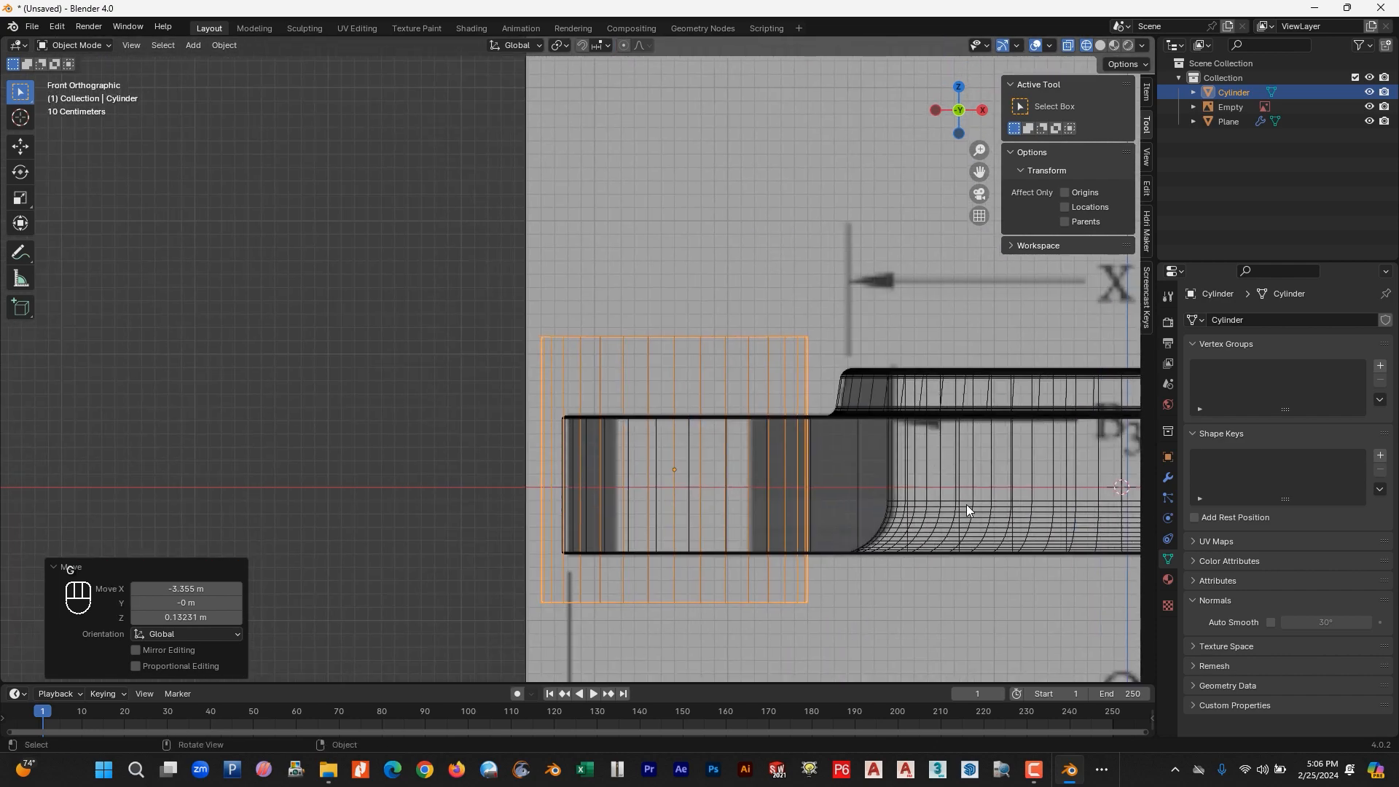
pyautogui.press('s')
pyautogui.click(806, 474)
pyautogui.scroll(3, 763, 488)
pyautogui.keyDown('shift'); pyautogui.moveTo(764, 489); pyautogui.dragTo(509, 384, button='middle'); pyautogui.keyUp('shift')
pyautogui.press('g')
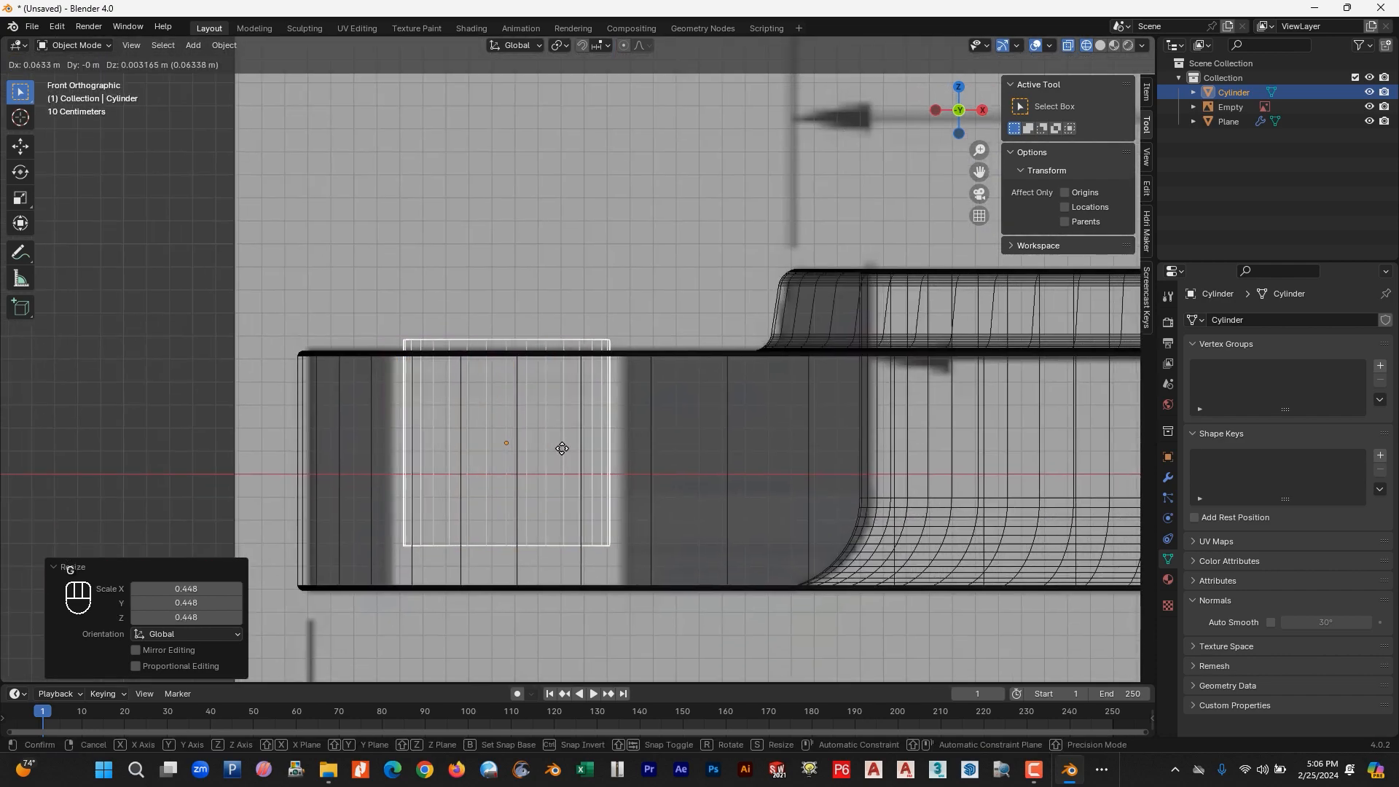
pyautogui.click(563, 467)
# Stretch the cylinder along Z by about 1.83, then scale it uniformly by 1.11 to match the bolt hole's width.
pyautogui.press('s')
pyautogui.press('z')
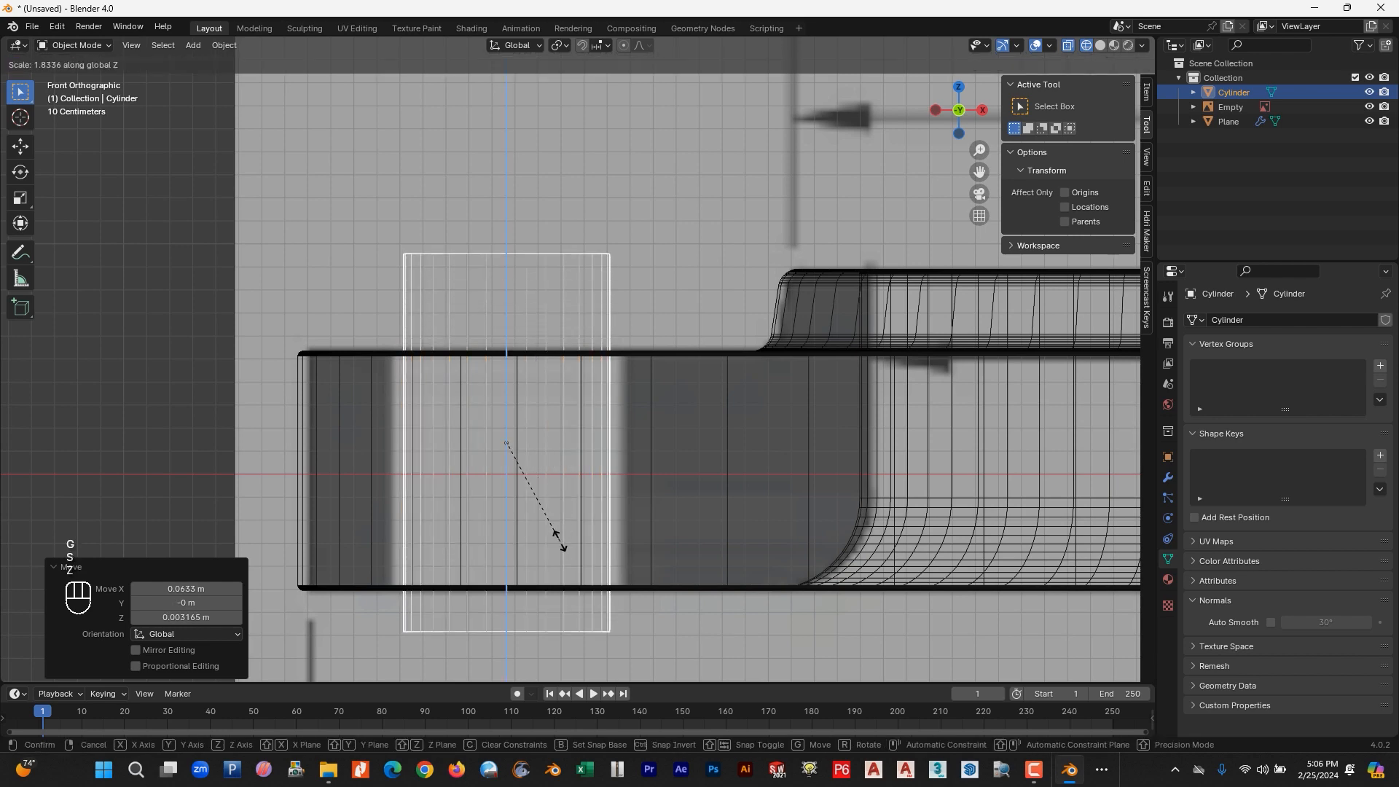
pyautogui.click(561, 540)
pyautogui.press('s')
pyautogui.click(647, 481)
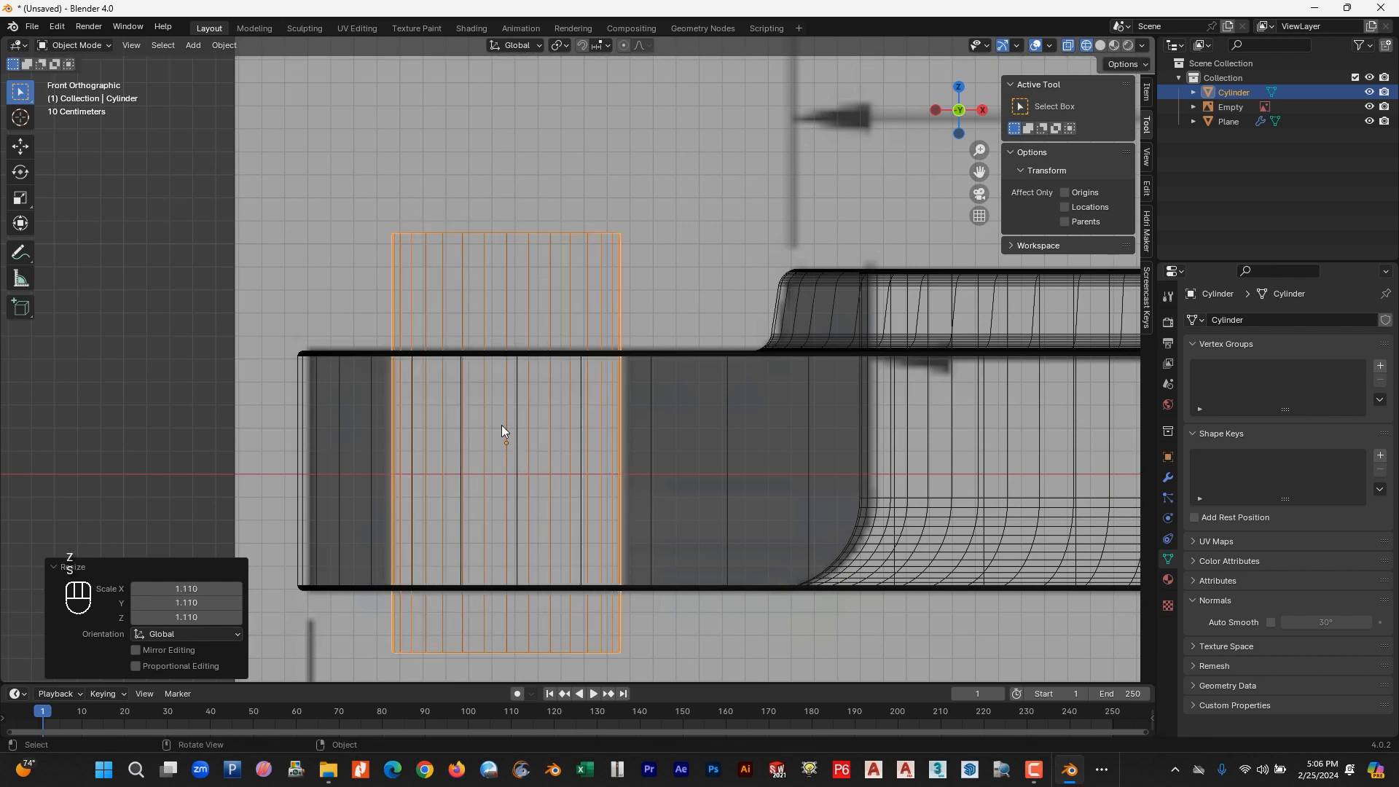
# Apply Shade Smooth to the cylinder and enable Auto Smooth for its normals.
pyautogui.rightClick(568, 326)
pyautogui.rightClick(593, 322)
pyautogui.rightClick(565, 326)
pyautogui.click(565, 326)
pyautogui.click(1271, 623)
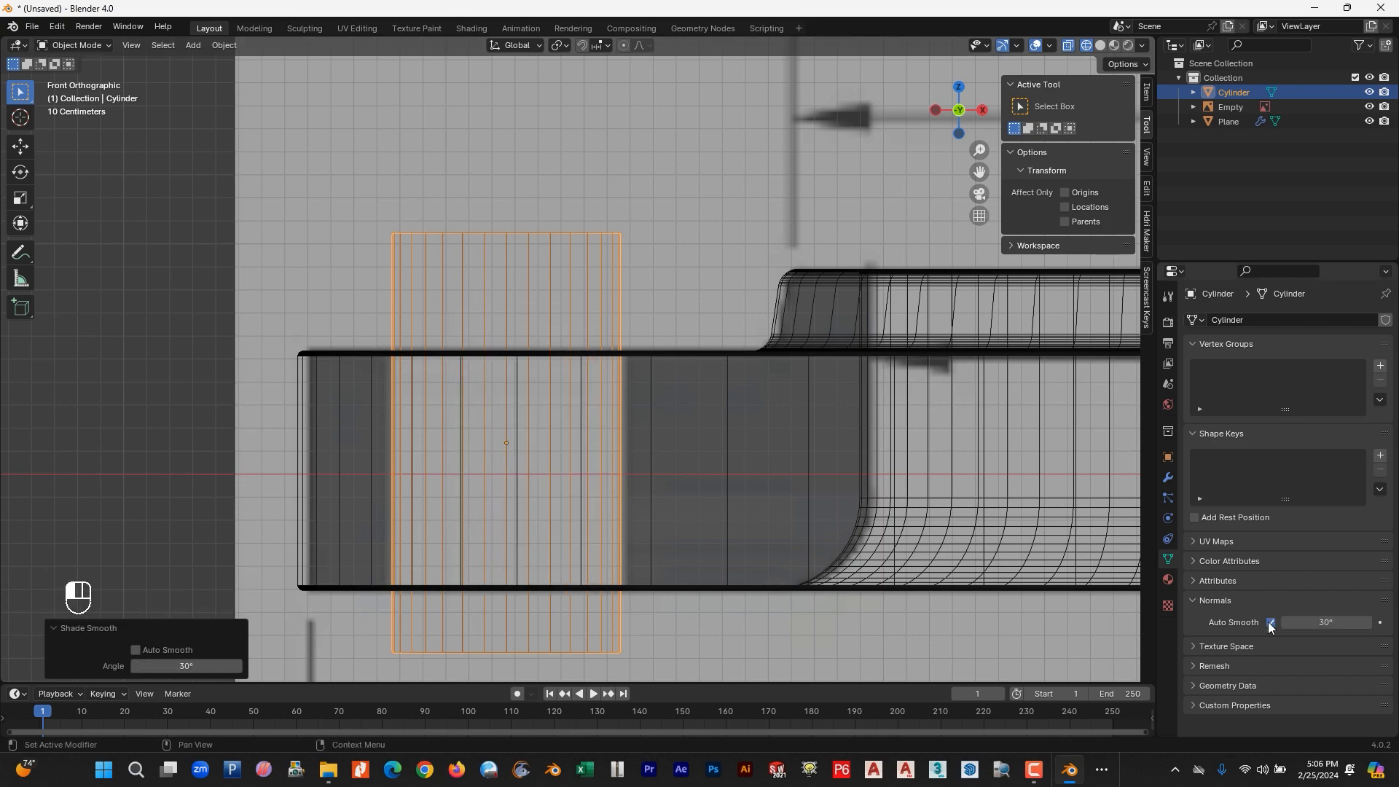
# Set the cylinder's origin to the 3D cursor at the flange's center.
pyautogui.scroll(-5, 671, 444)
pyautogui.moveTo(672, 444); pyautogui.dragTo(715, 471, button='middle')
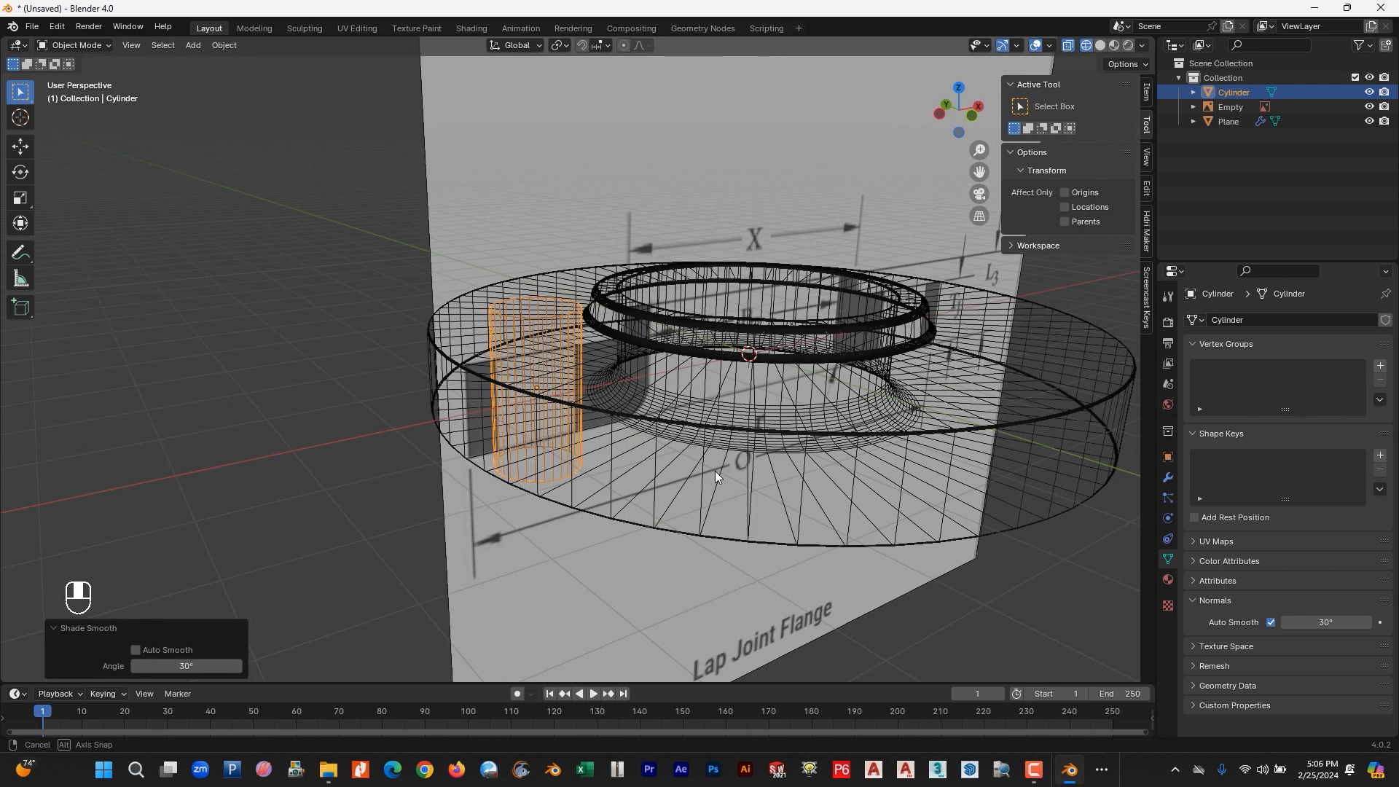
pyautogui.click(1101, 45)
pyautogui.scroll(6, 804, 285)
pyautogui.press('KP_7')
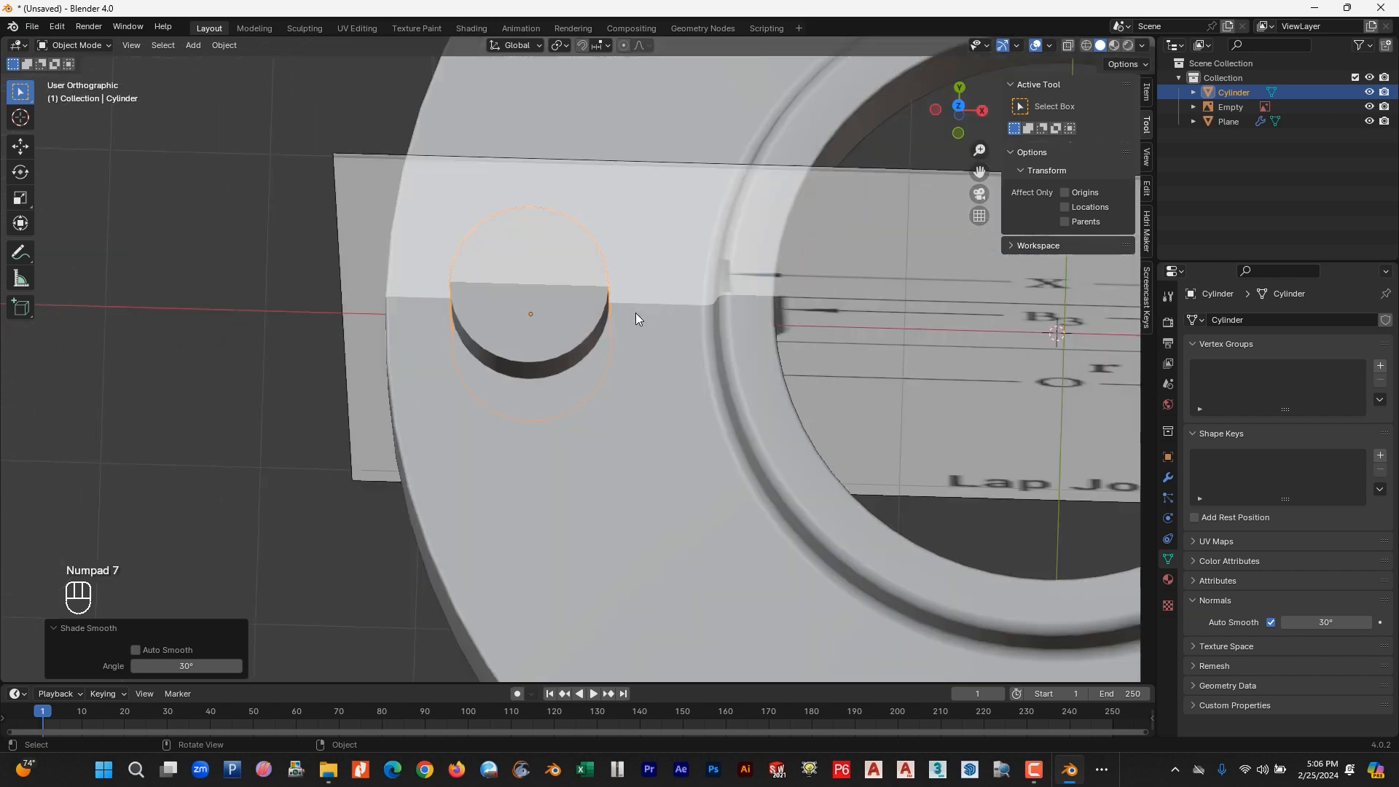
pyautogui.rightClick(465, 315)
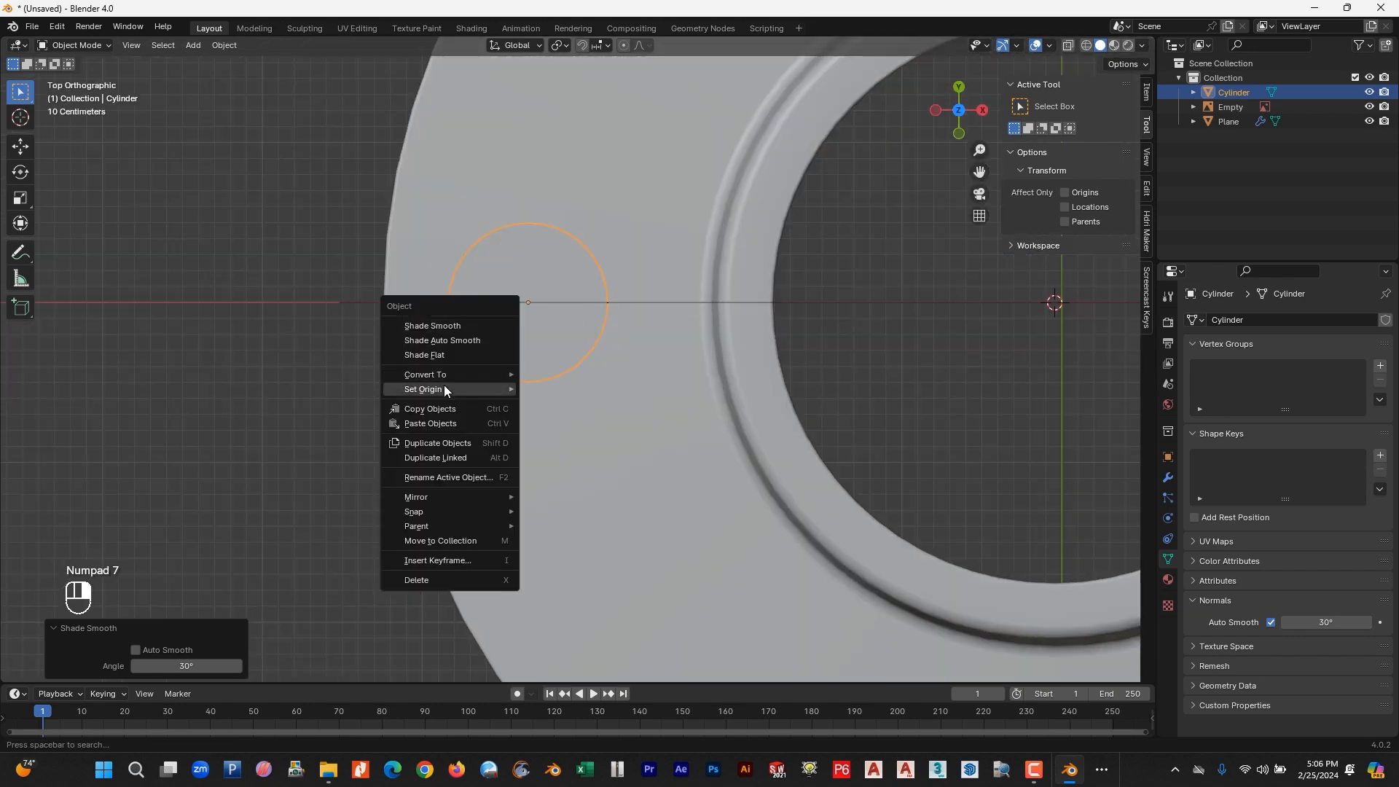
pyautogui.moveTo(423, 387)
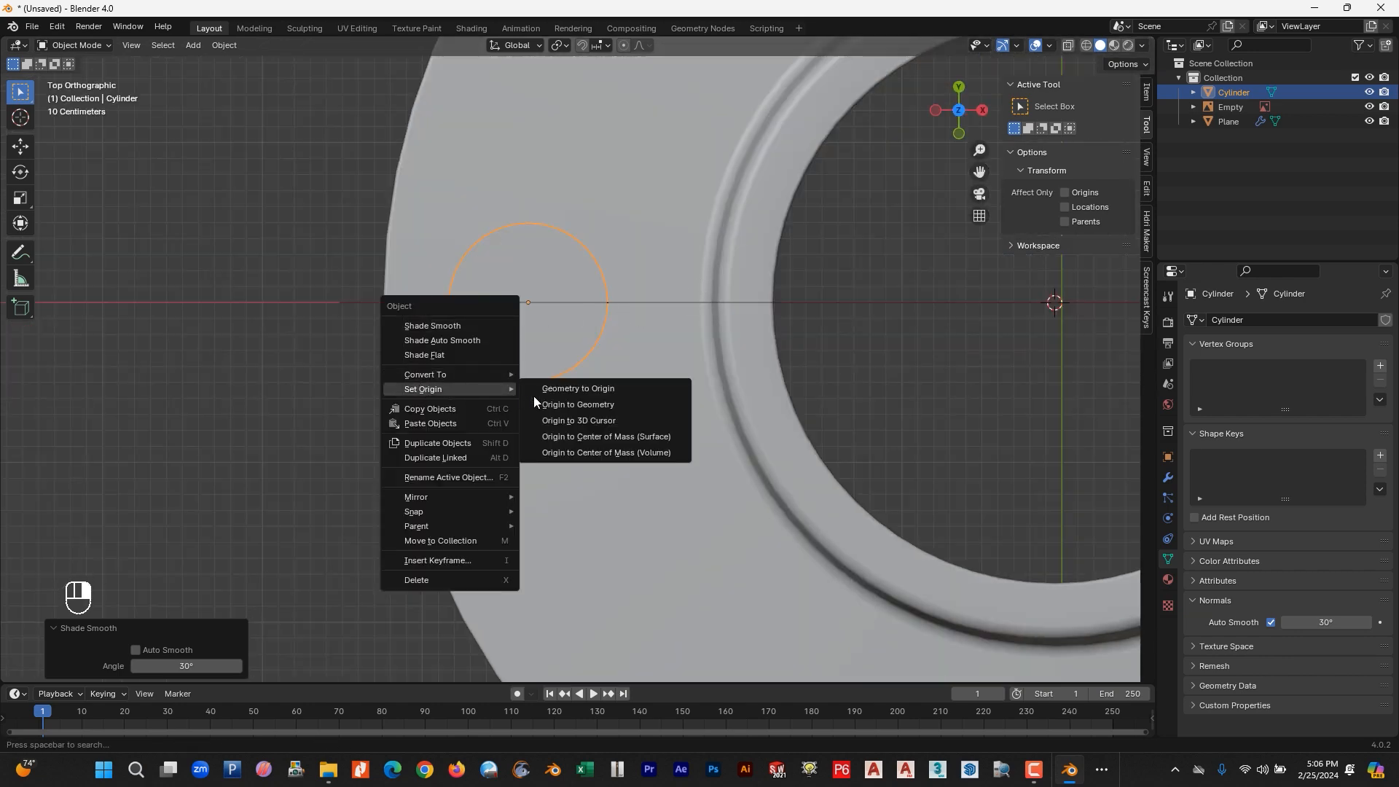
pyautogui.click(576, 419)
pyautogui.scroll(-4, 642, 344)
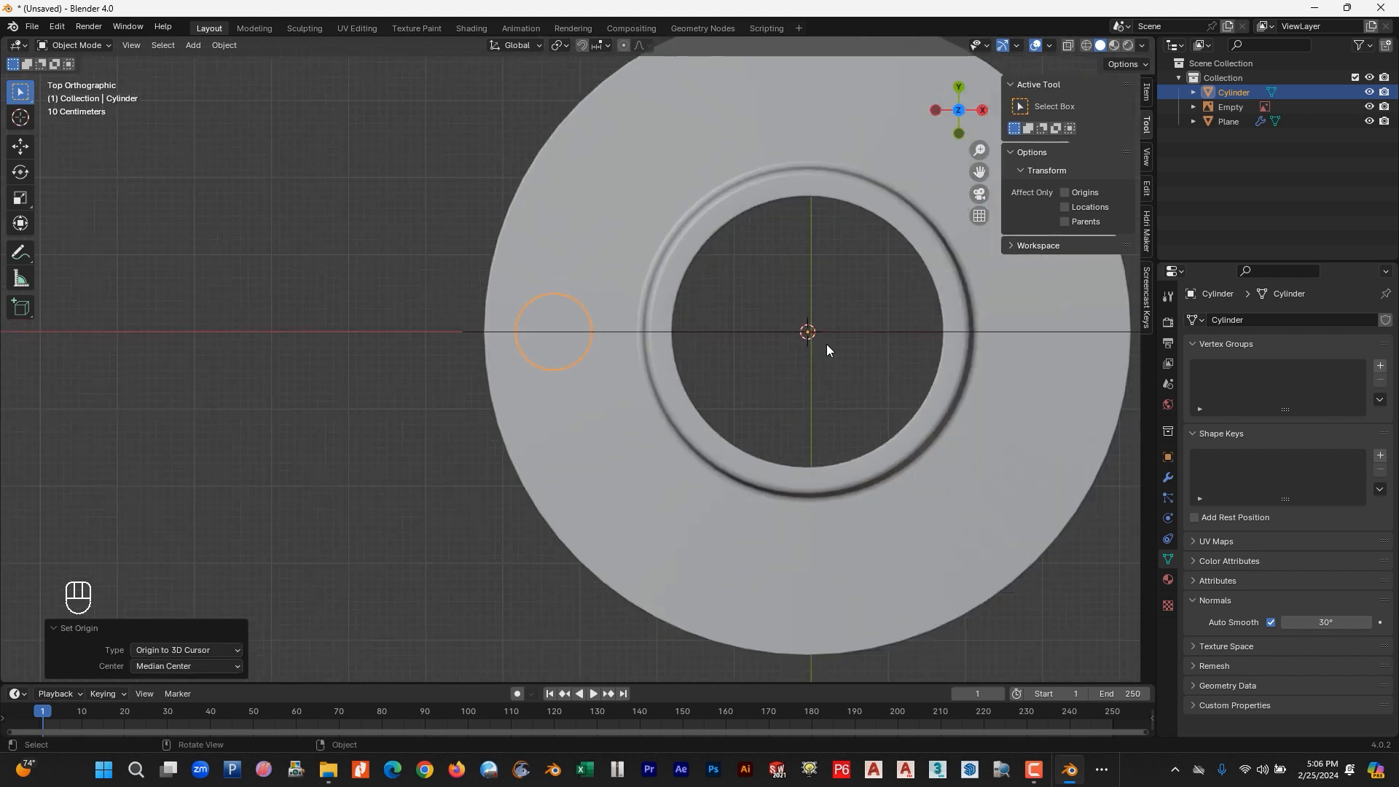
# Duplicate the cylinder rotated 90° about the flange's center and repeat twice for four evenly spaced bolt hole cutters.
pyautogui.scroll(-3, 861, 347)
pyautogui.keyDown('shift'); pyautogui.moveTo(861, 347); pyautogui.dragTo(631, 394, button='middle'); pyautogui.keyUp('shift')
pyautogui.hotkey('shift', 'd')
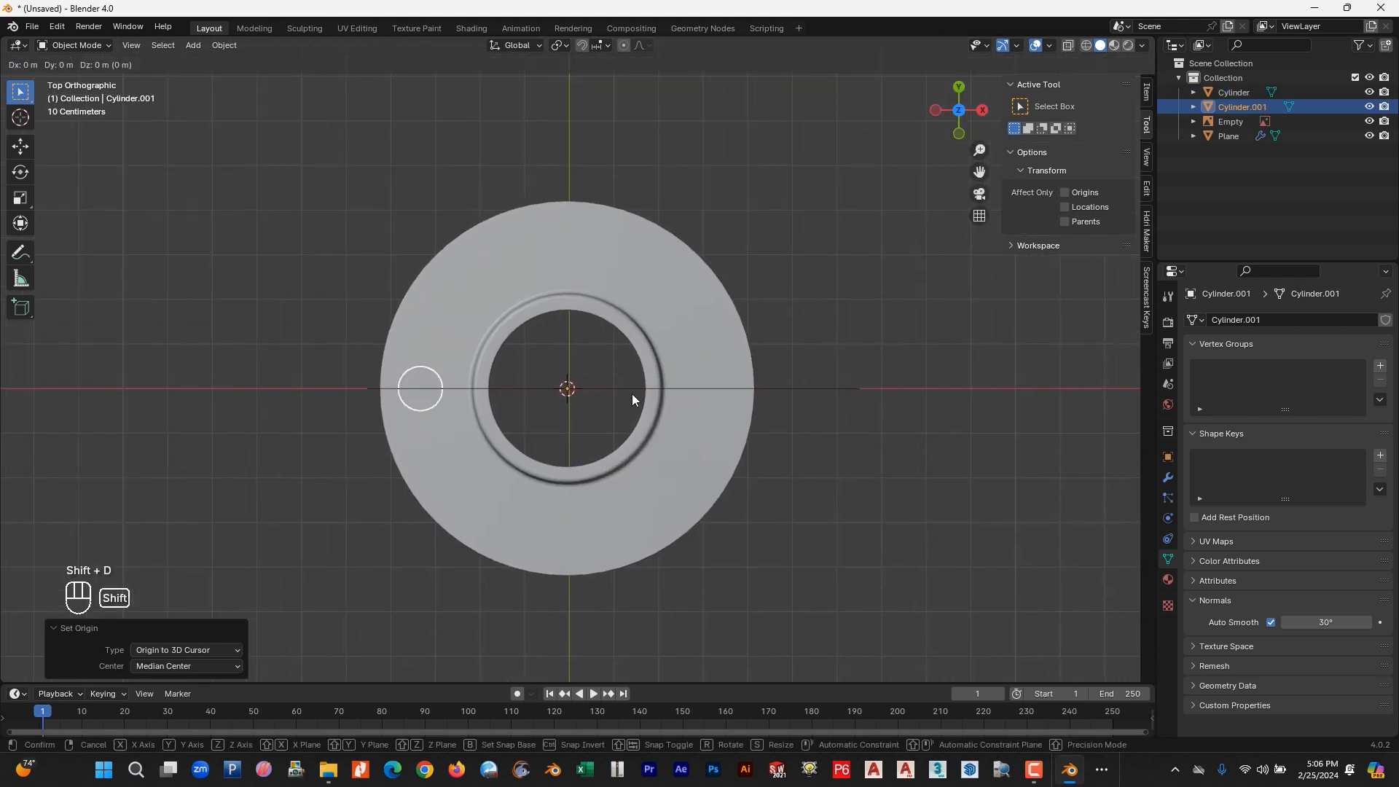
pyautogui.press('r')
pyautogui.press('KP_9')
pyautogui.press('KP_0')
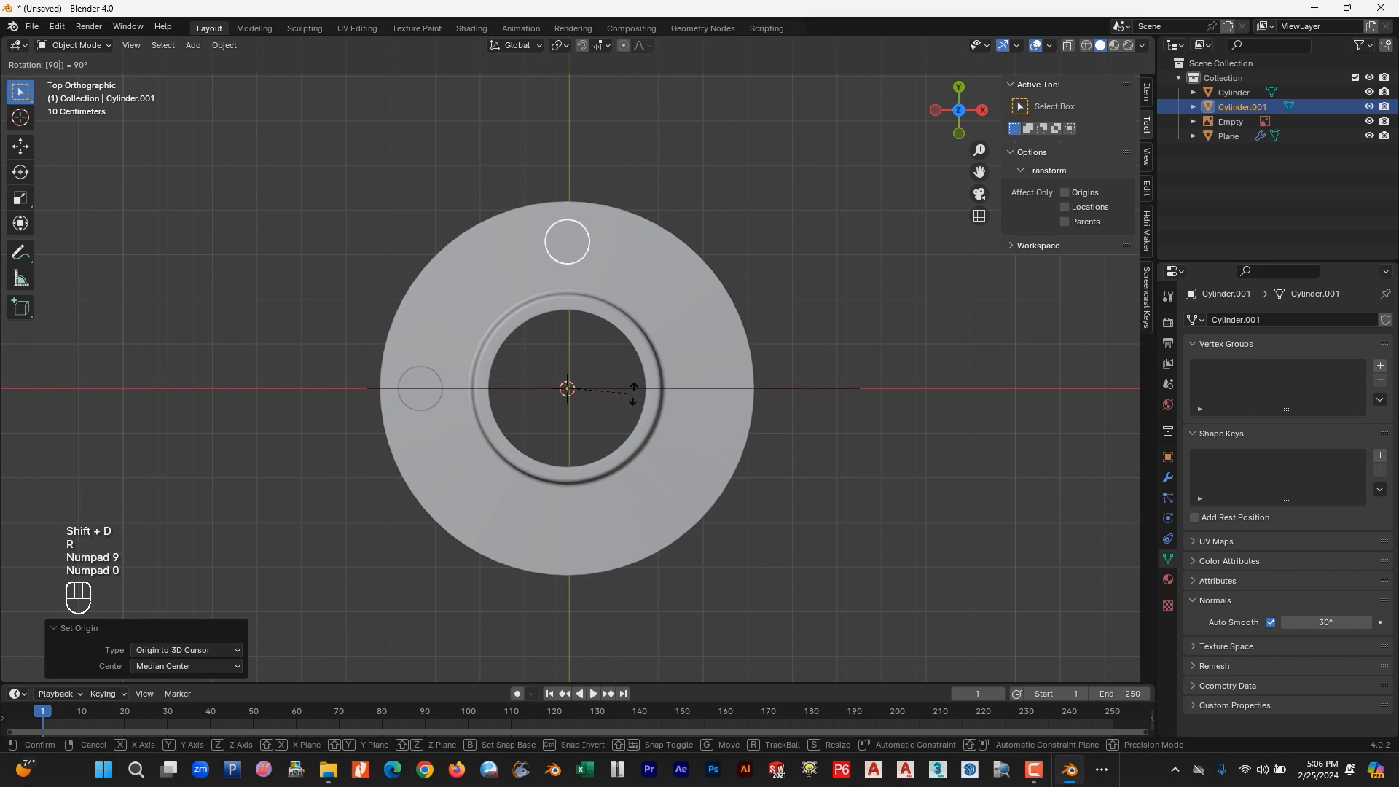
pyautogui.click(632, 392)
pyautogui.hotkey('shift', 'r')
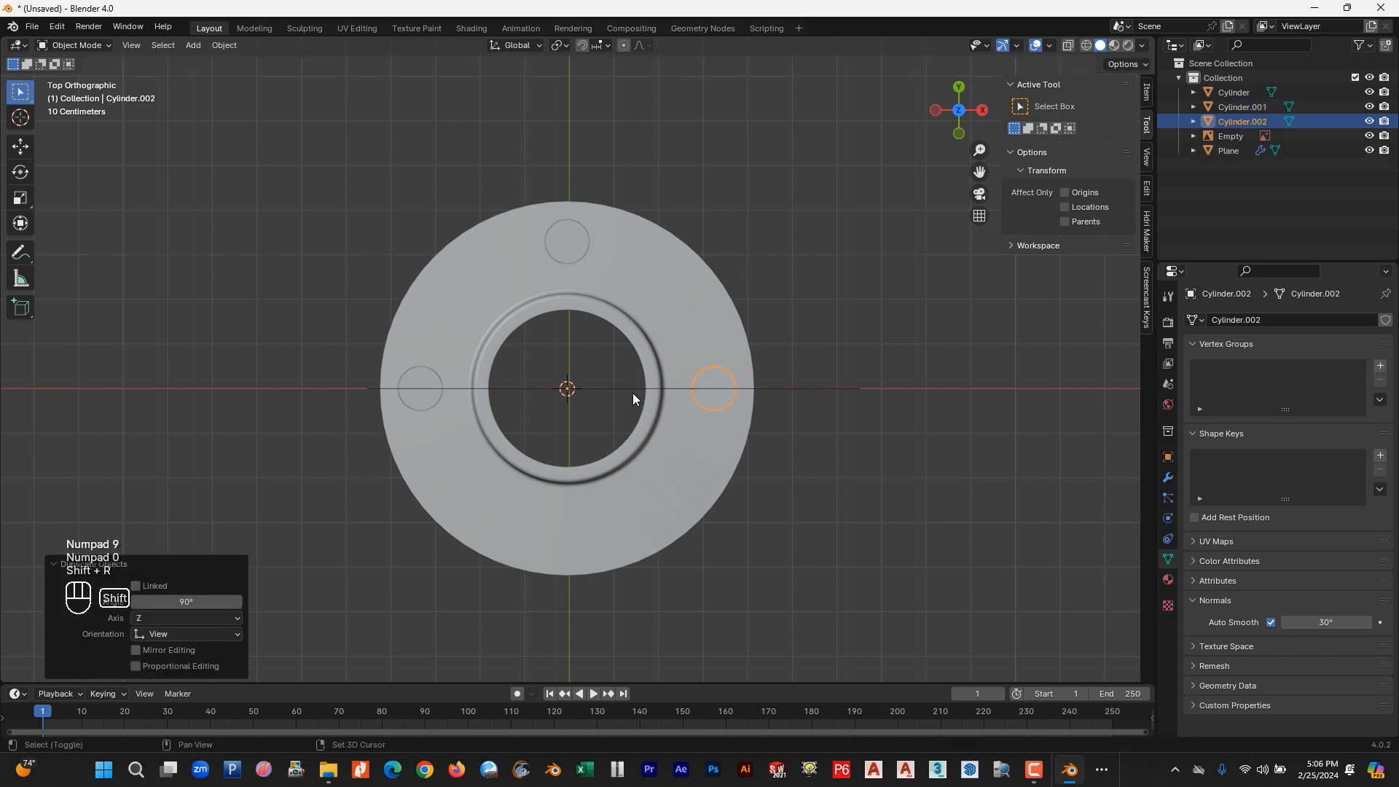
pyautogui.hotkey('shift', 'r')
# Join the four bolt hole cylinders into one object.
pyautogui.scroll(-2, 649, 413)
pyautogui.moveTo(661, 427); pyautogui.dragTo(719, 300, button='middle')
pyautogui.scroll(3, 728, 333)
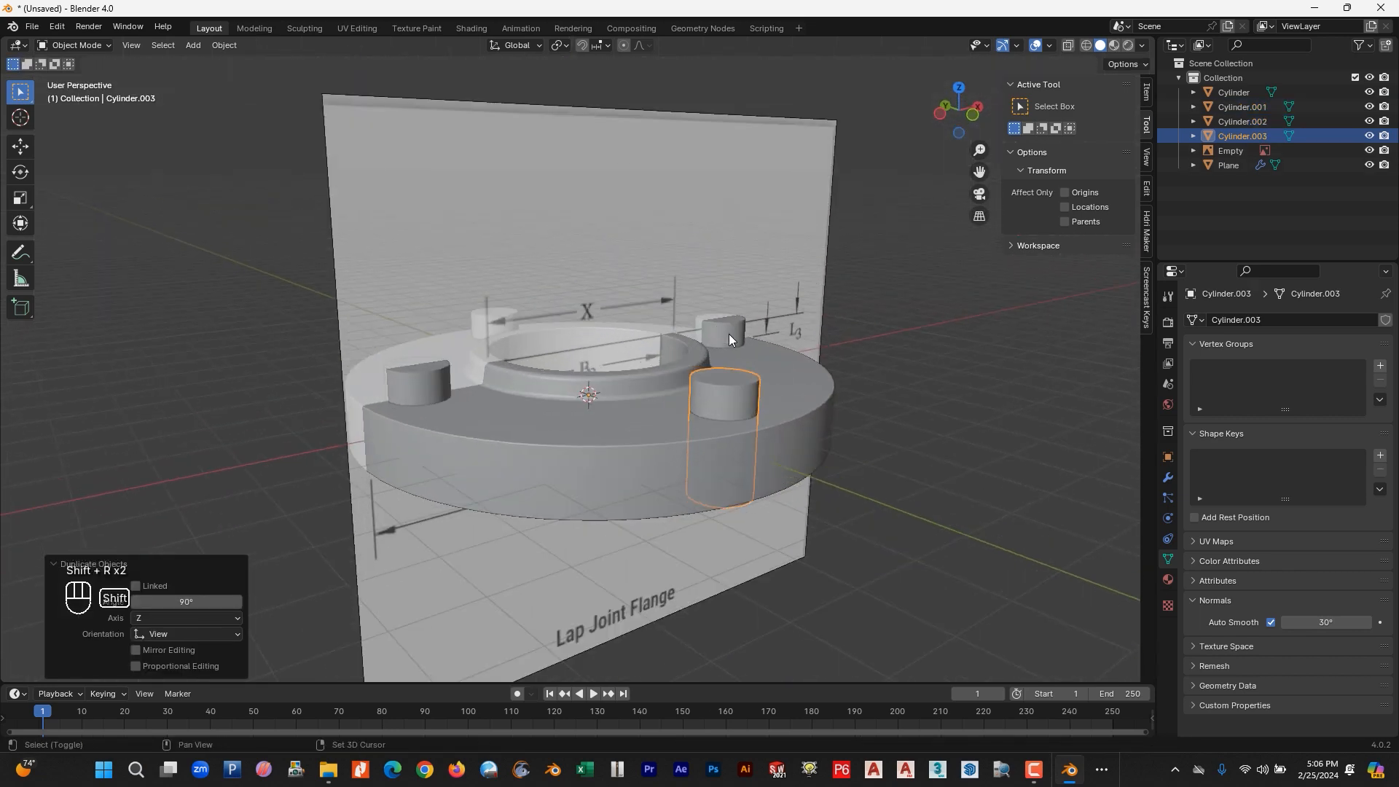
pyautogui.keyDown('shift'); pyautogui.click(729, 334); pyautogui.keyUp('shift')
pyautogui.keyDown('shift'); pyautogui.click(430, 379); pyautogui.keyUp('shift')
pyautogui.moveTo(478, 394); pyautogui.dragTo(634, 380, button='middle')
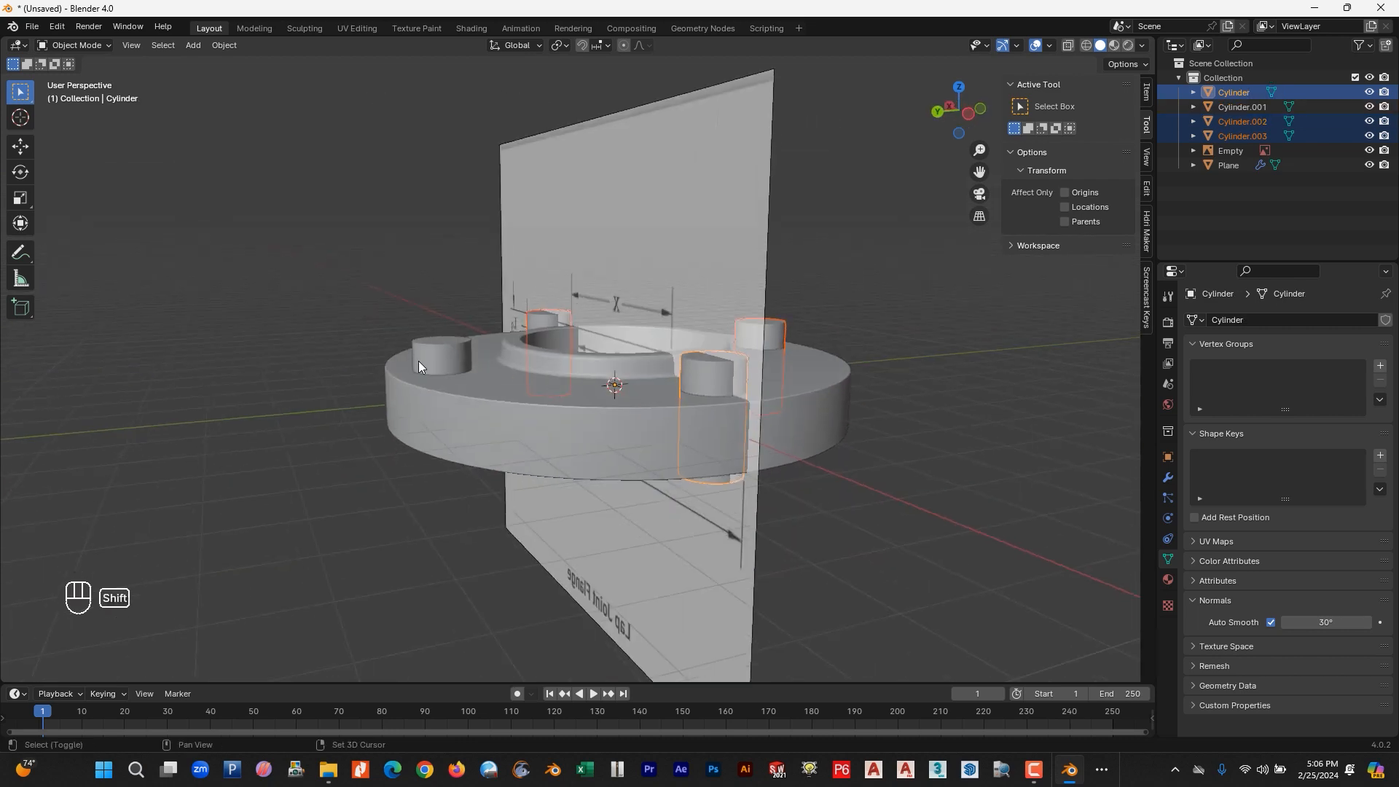
pyautogui.keyDown('shift'); pyautogui.click(420, 361); pyautogui.keyUp('shift')
pyautogui.hotkey('ctrl', 'j')
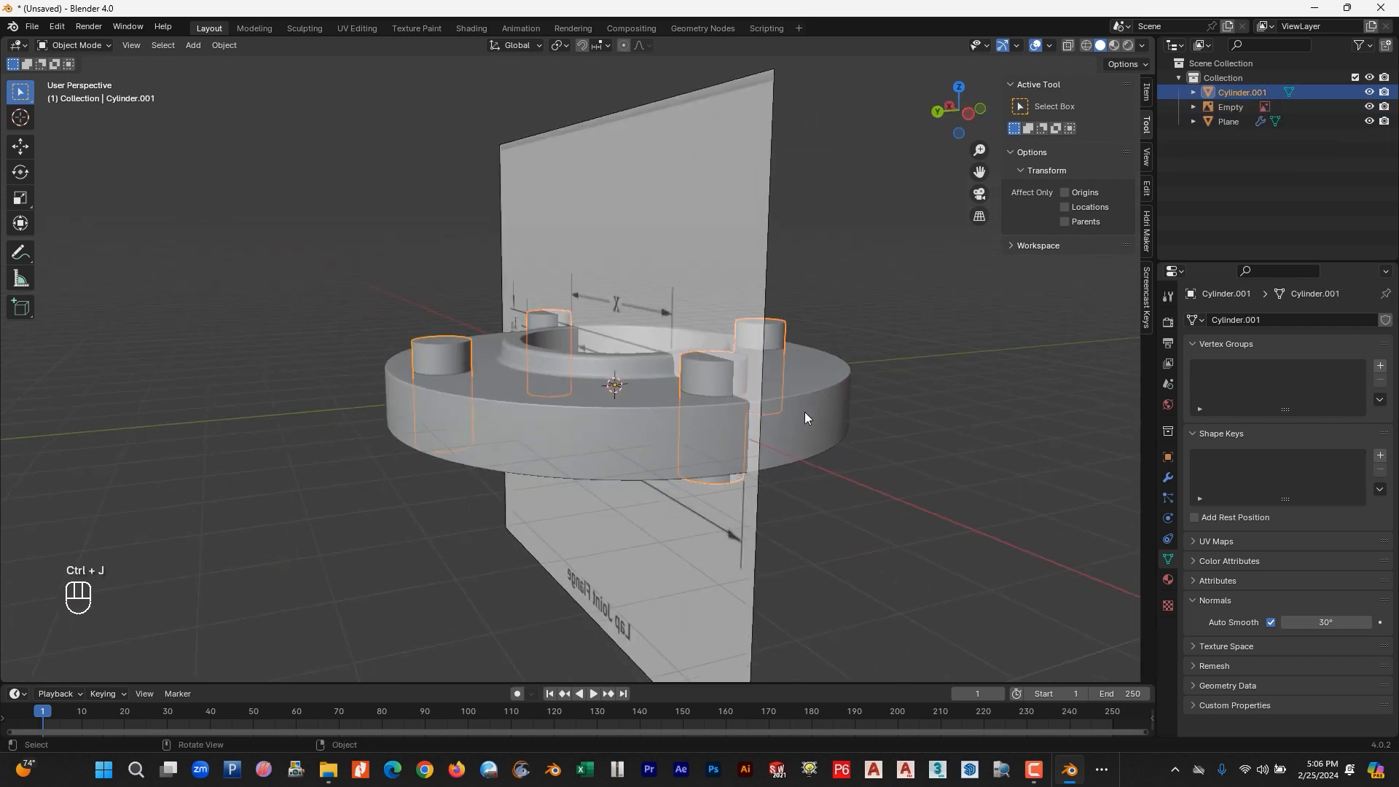
pyautogui.moveTo(804, 412); pyautogui.dragTo(690, 434, button='middle')
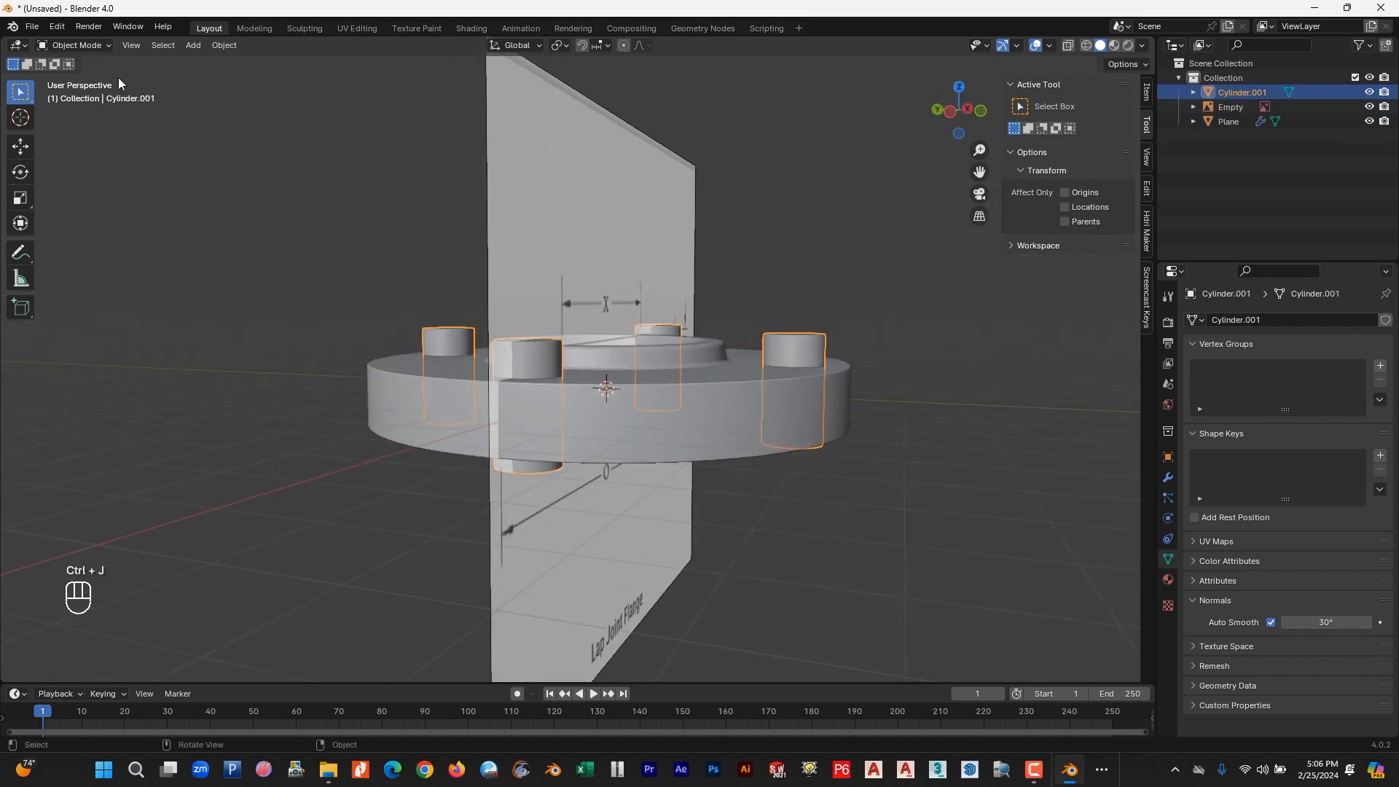
# Search the add-on preferences for "boo" to check whether Bool Tool is enabled.
pyautogui.click(56, 26)
pyautogui.click(80, 211)
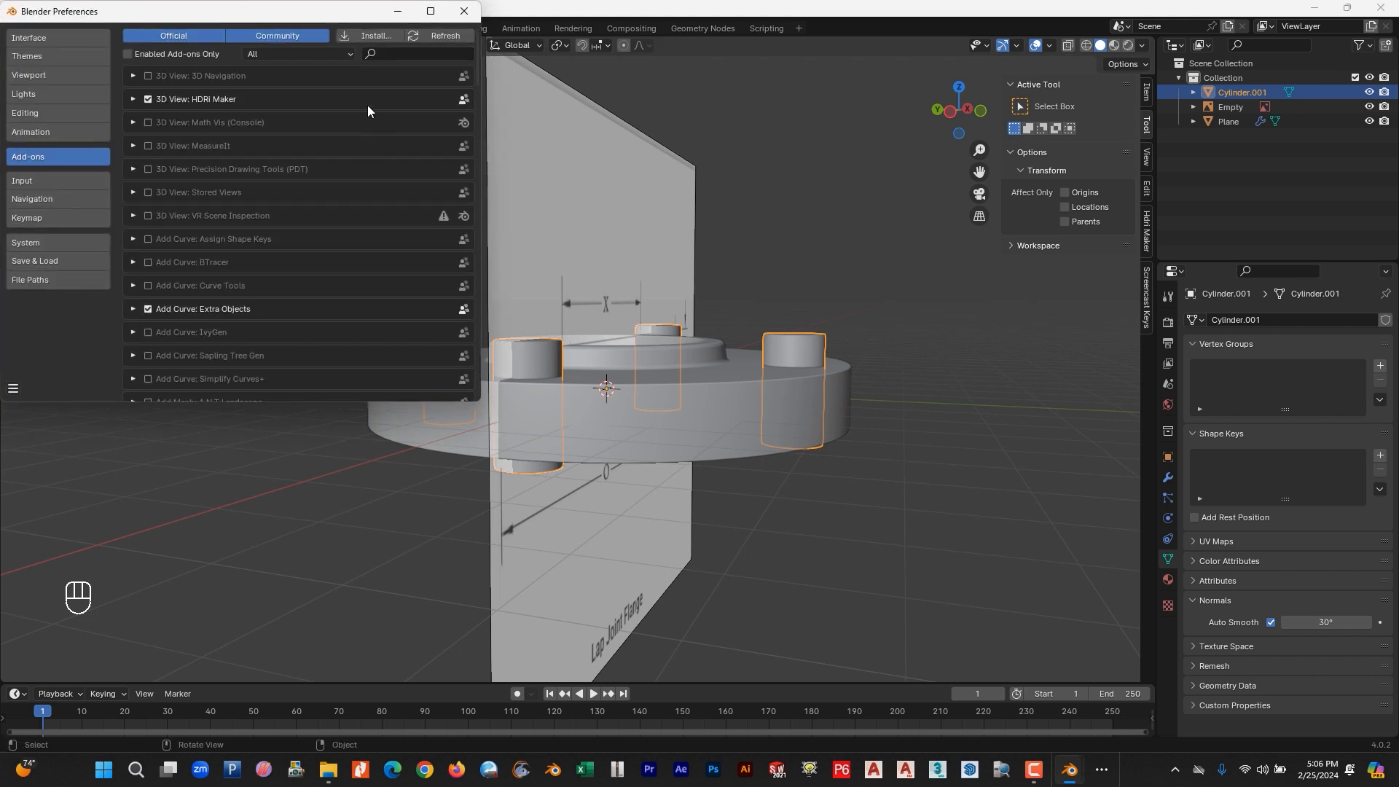
pyautogui.write('boo')
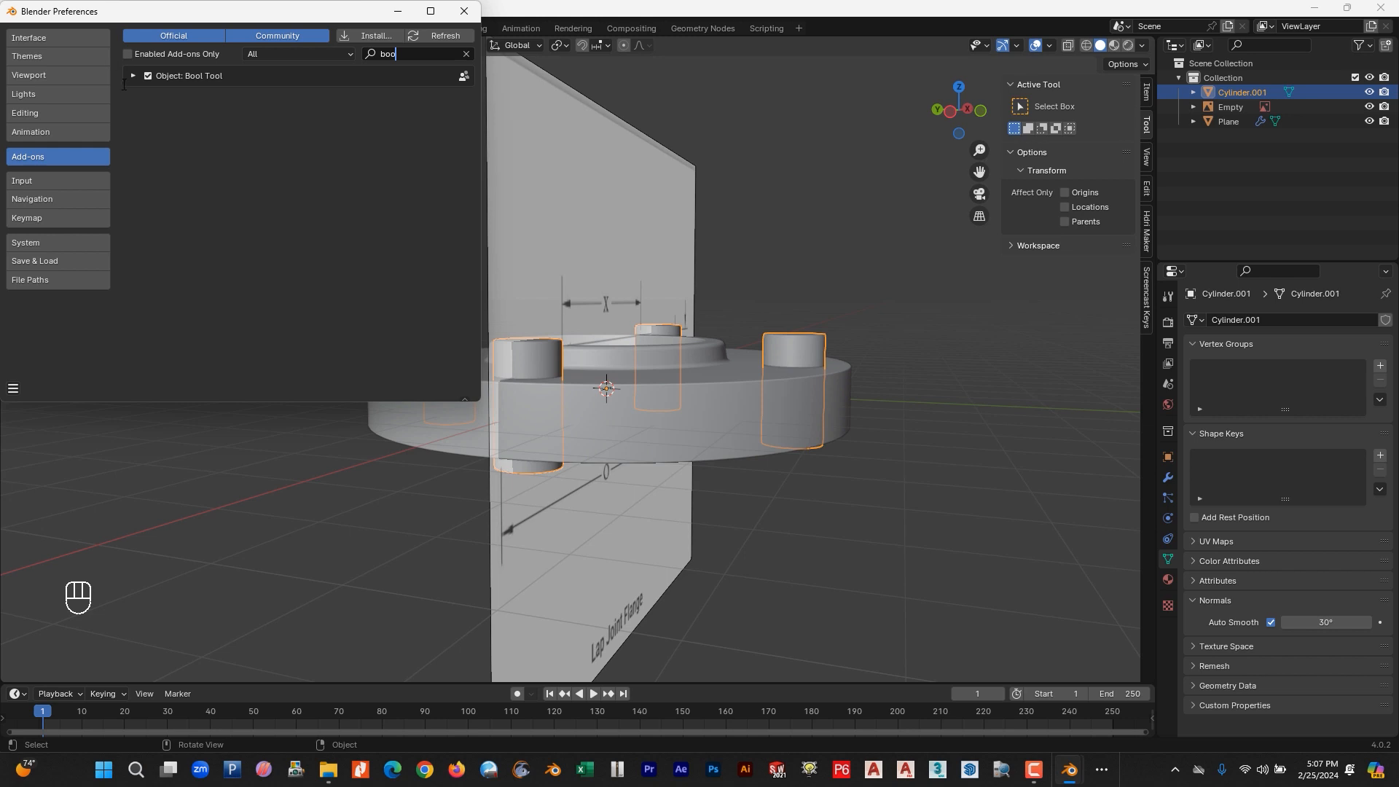
pyautogui.click(464, 11)
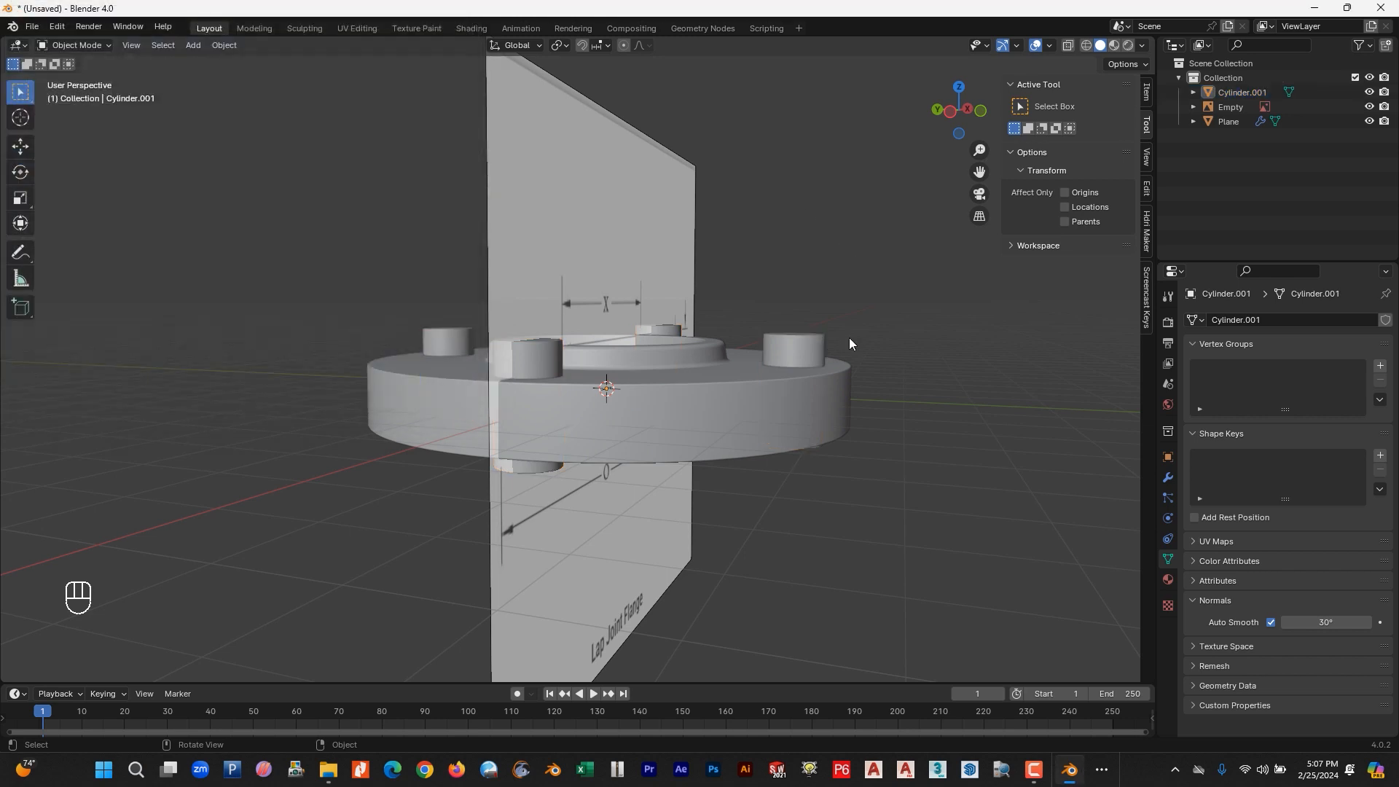
# Subtract the joined cylinders from the flange with Bool Tool's Auto Boolean Difference.
pyautogui.keyDown('shift'); pyautogui.click(819, 400); pyautogui.keyUp('shift')
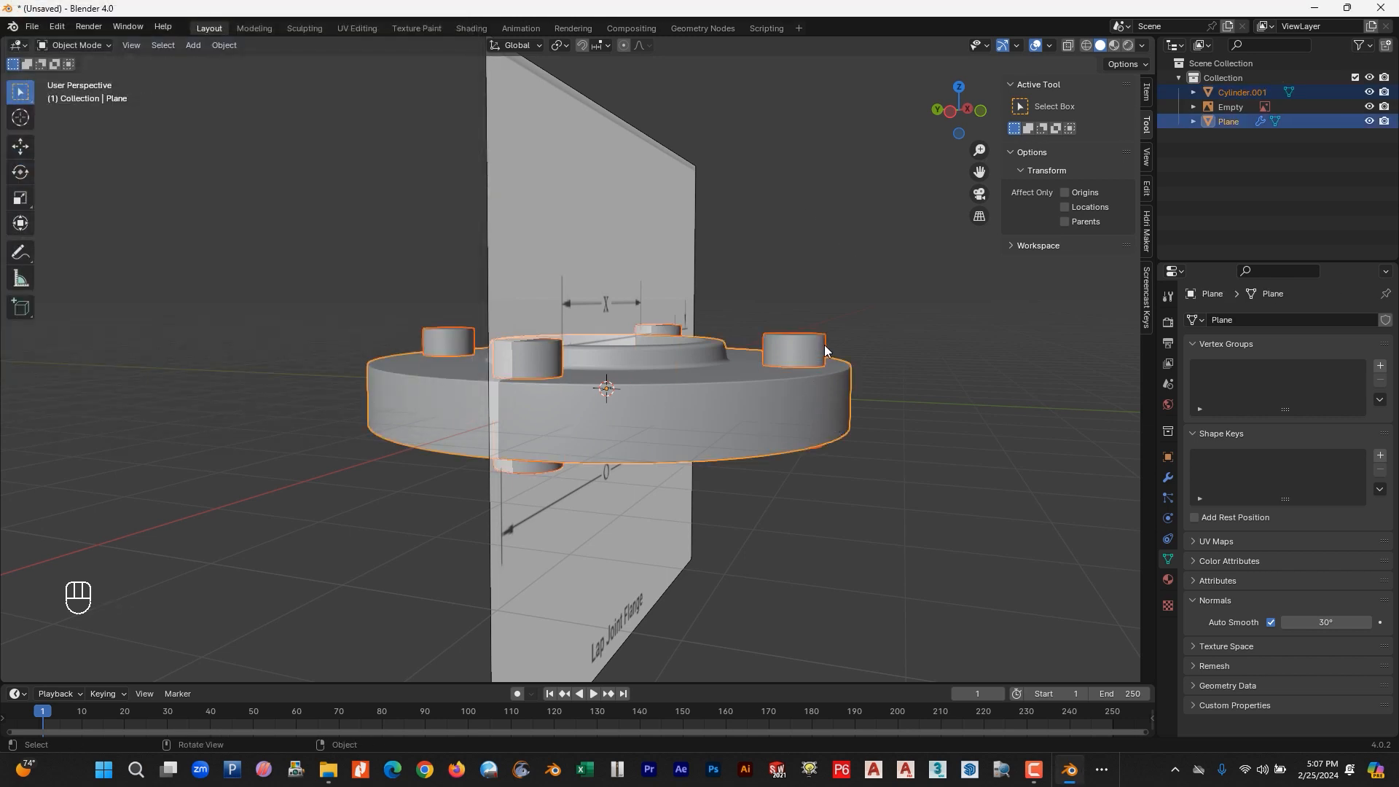
pyautogui.moveTo(868, 412); pyautogui.dragTo(860, 365, button='middle')
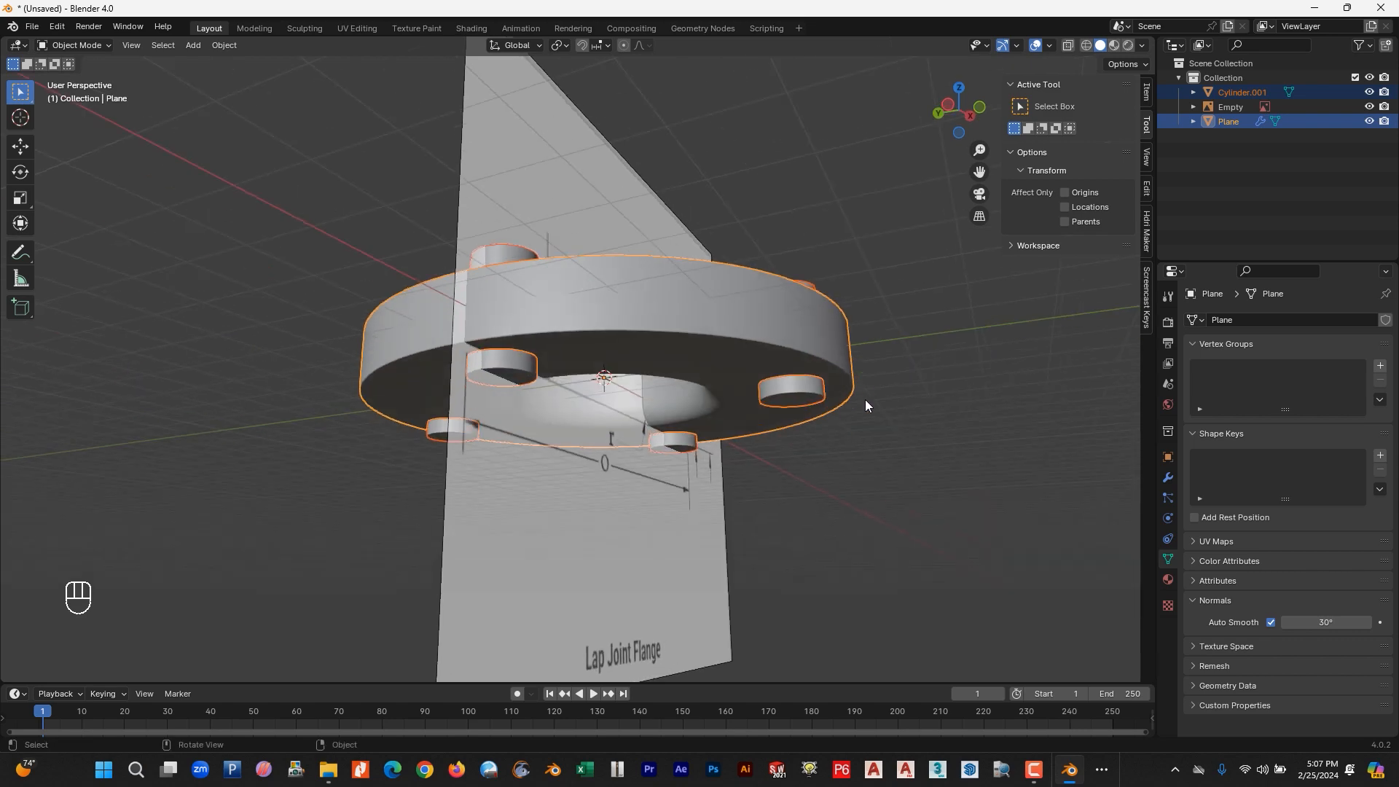
pyautogui.hotkey('shift', 'ctrl', 'b')
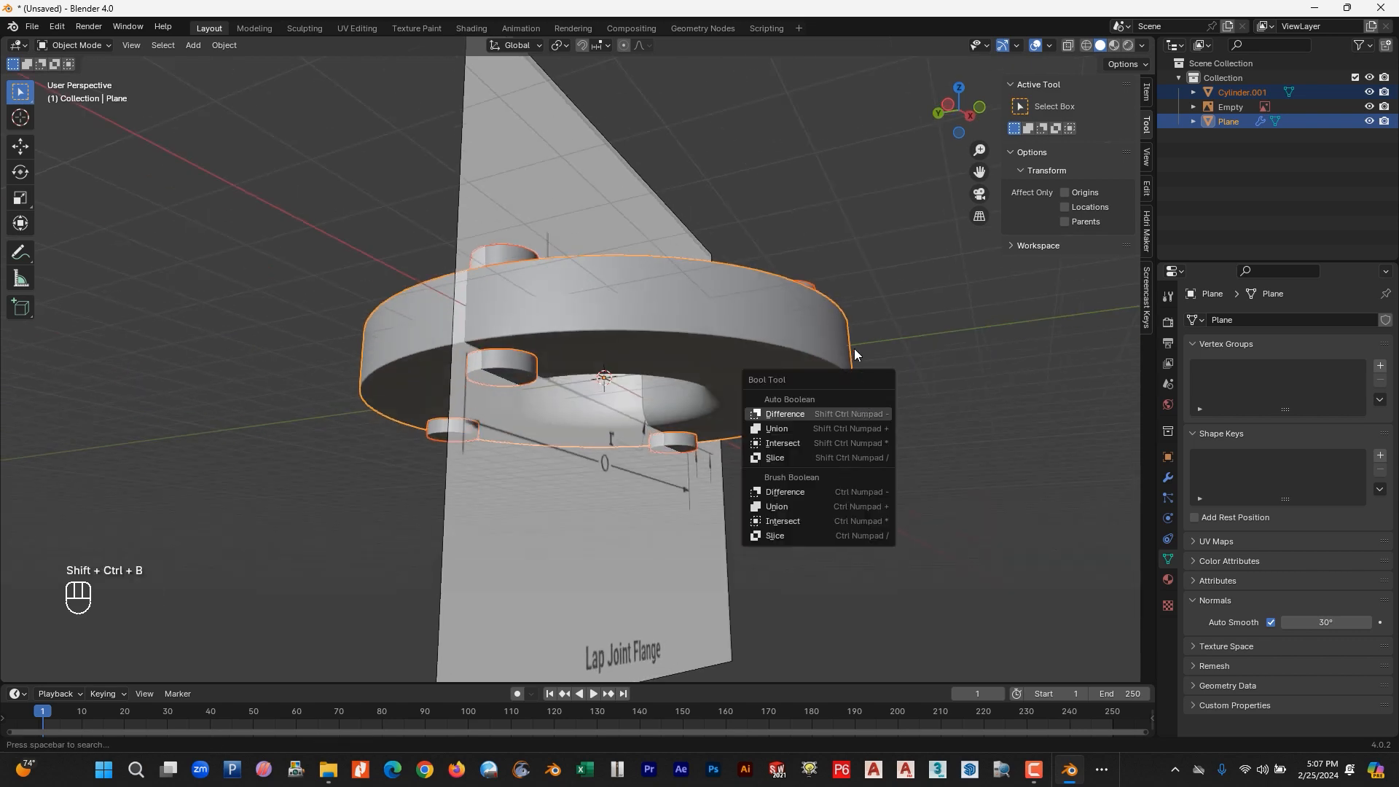
pyautogui.click(859, 412)
# In edge selection with wireframe shading, deselect the bolt holes' vertical wall edges so only their upper and lower rims stay selected.
pyautogui.moveTo(854, 348); pyautogui.dragTo(806, 403, button='middle')
pyautogui.press('KP_3')
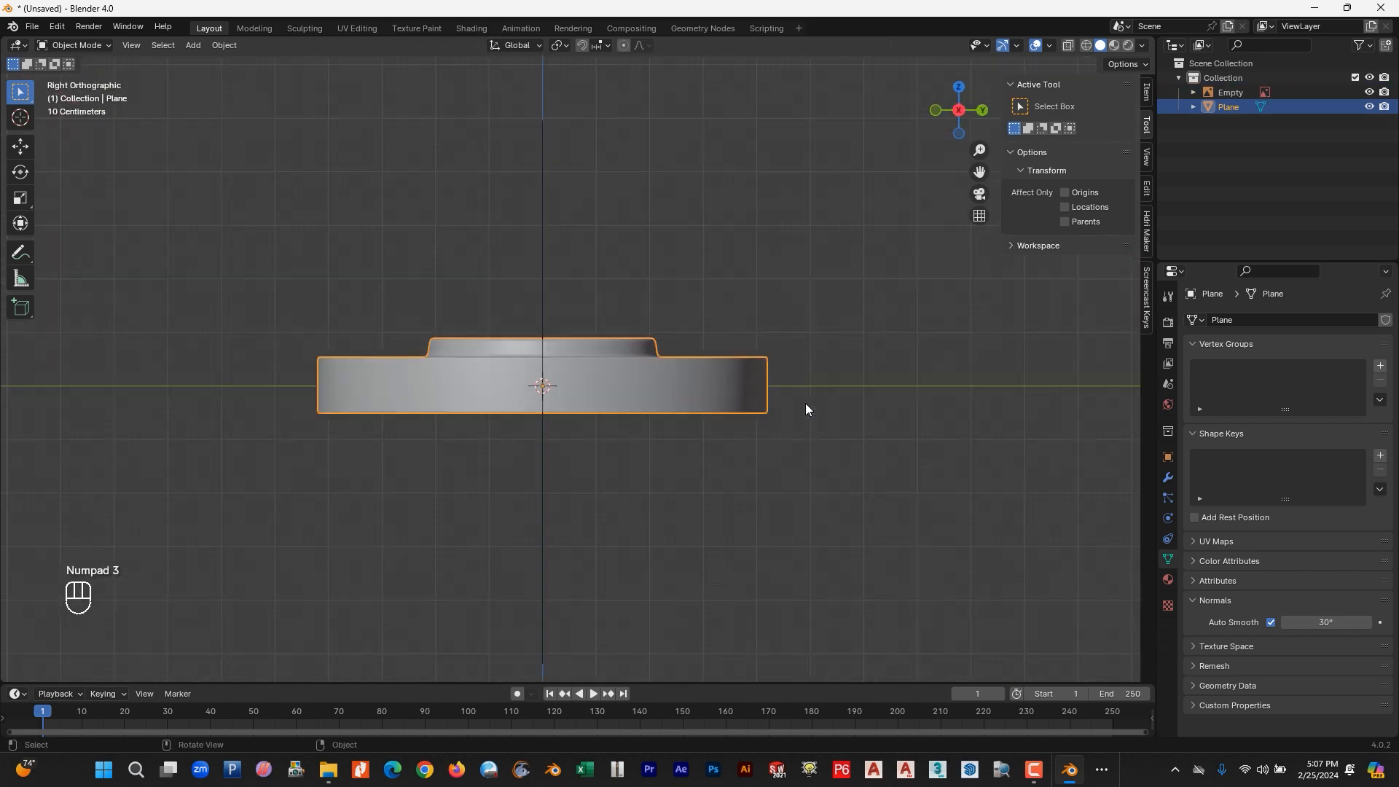
pyautogui.press('KP_1')
pyautogui.scroll(4, 806, 404)
pyautogui.press('Tab')
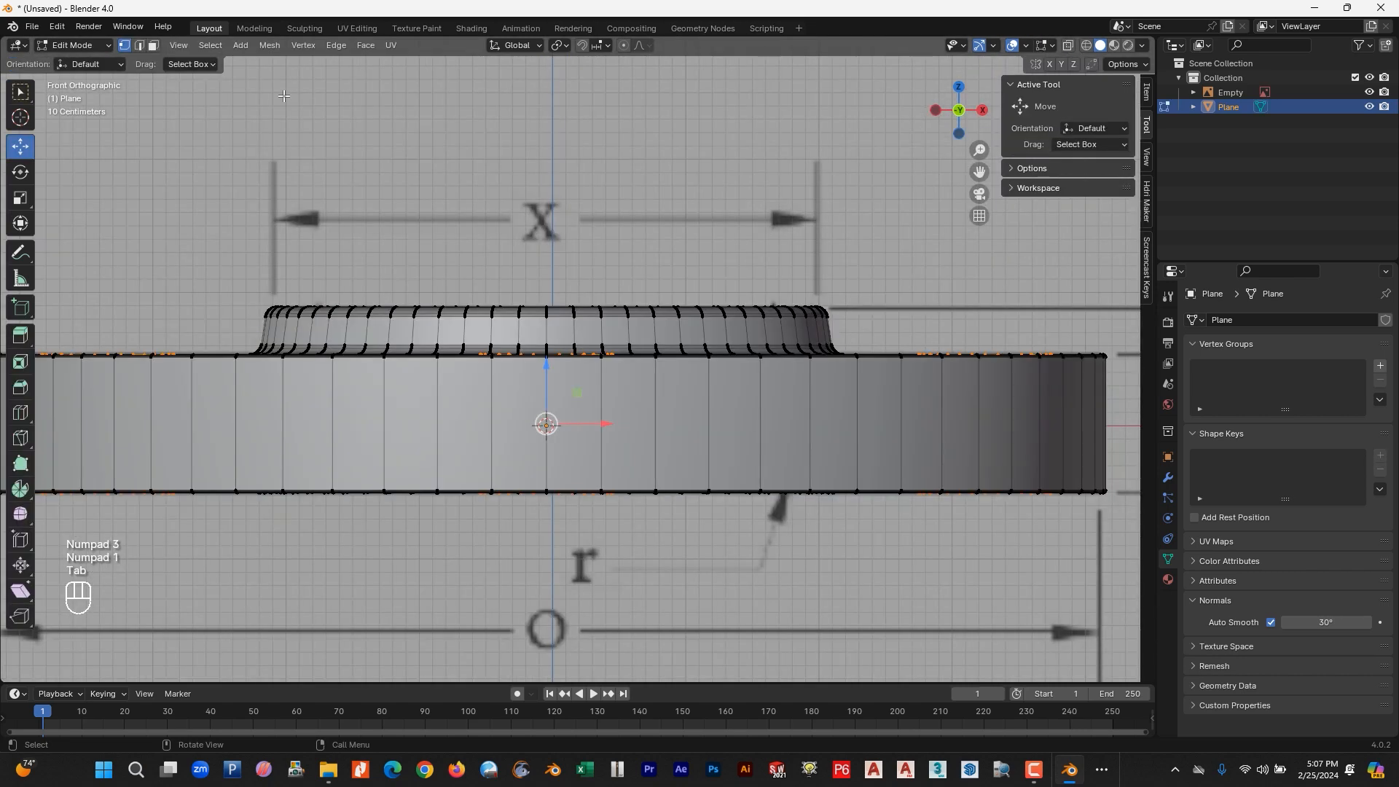
pyautogui.click(140, 46)
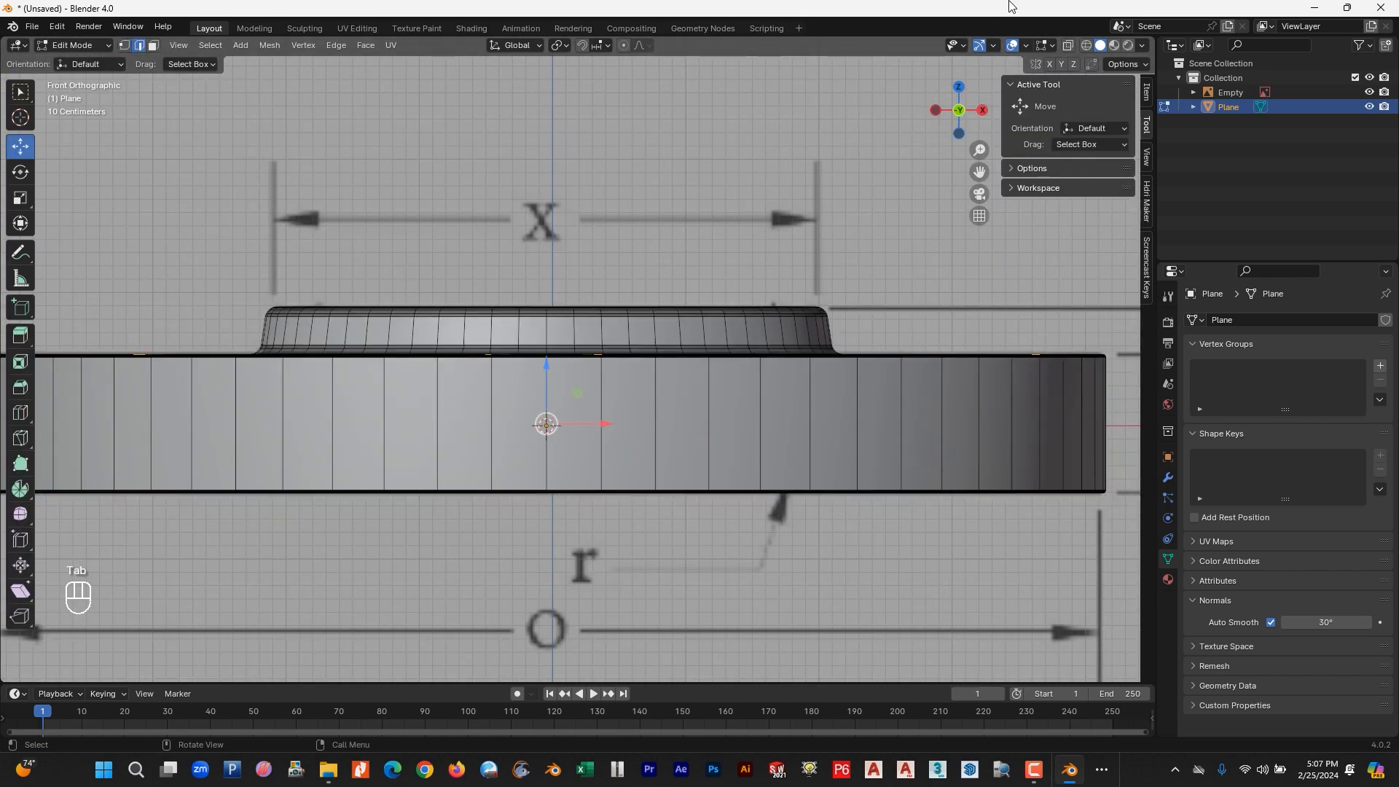
pyautogui.click(1087, 46)
pyautogui.scroll(-4, 888, 300)
pyautogui.scroll(2, 887, 300)
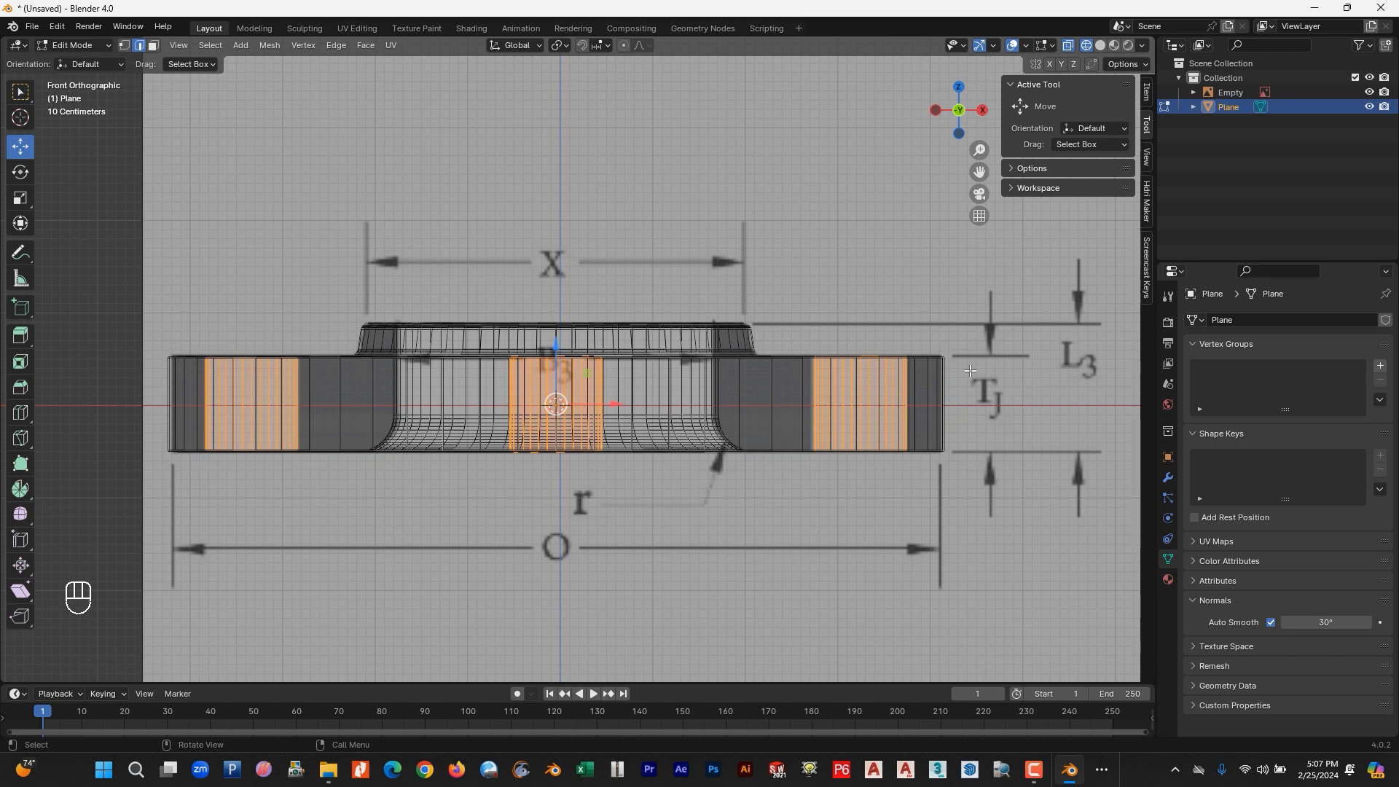
pyautogui.press('c')
pyautogui.keyDown('shift'); pyautogui.moveTo(929, 397); pyautogui.dragTo(195, 398); pyautogui.keyUp('shift')
pyautogui.press('Escape')
pyautogui.moveTo(341, 388); pyautogui.dragTo(937, 335, button='middle')
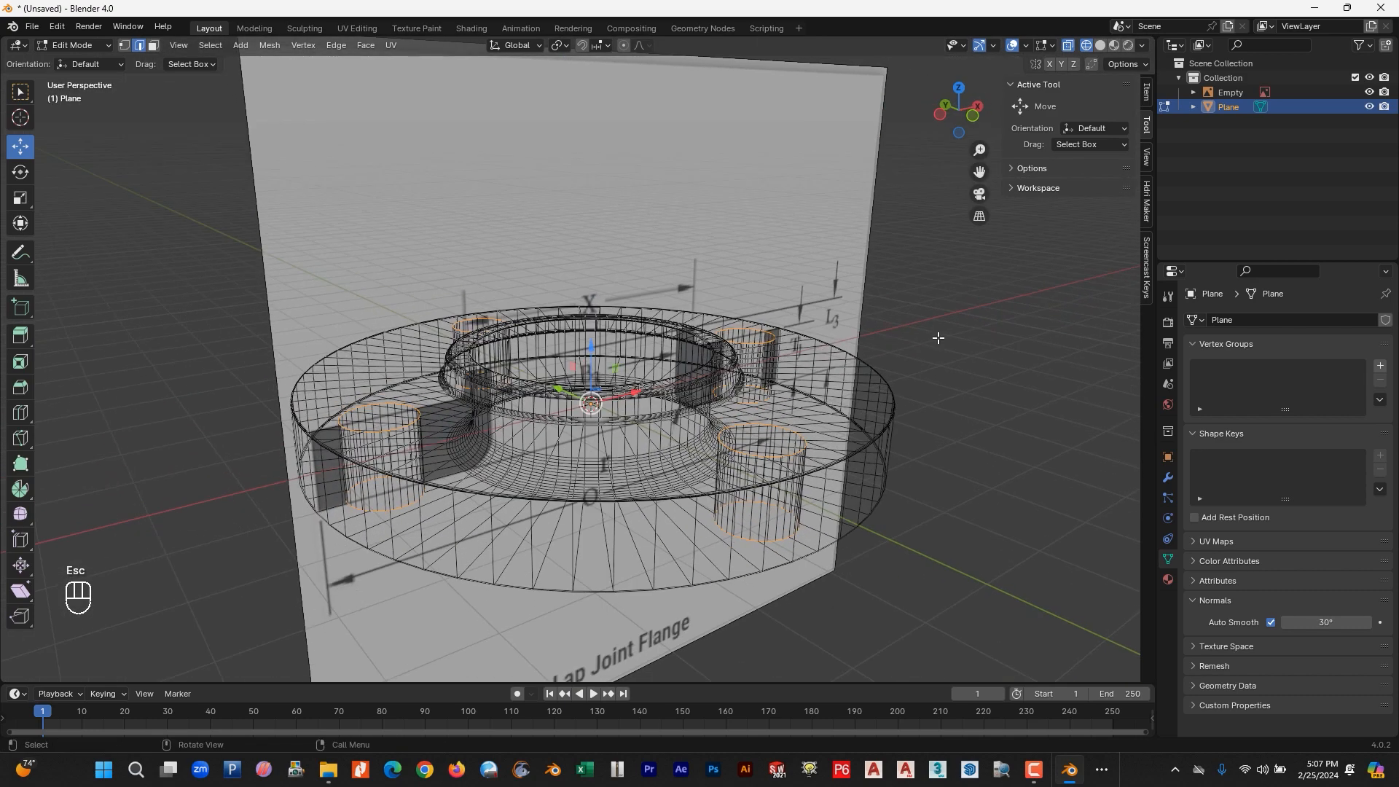
# Hide the reference drawing and bevel the bolt hole rims by about 0.0167 m with 15 segments.
pyautogui.click(1371, 93)
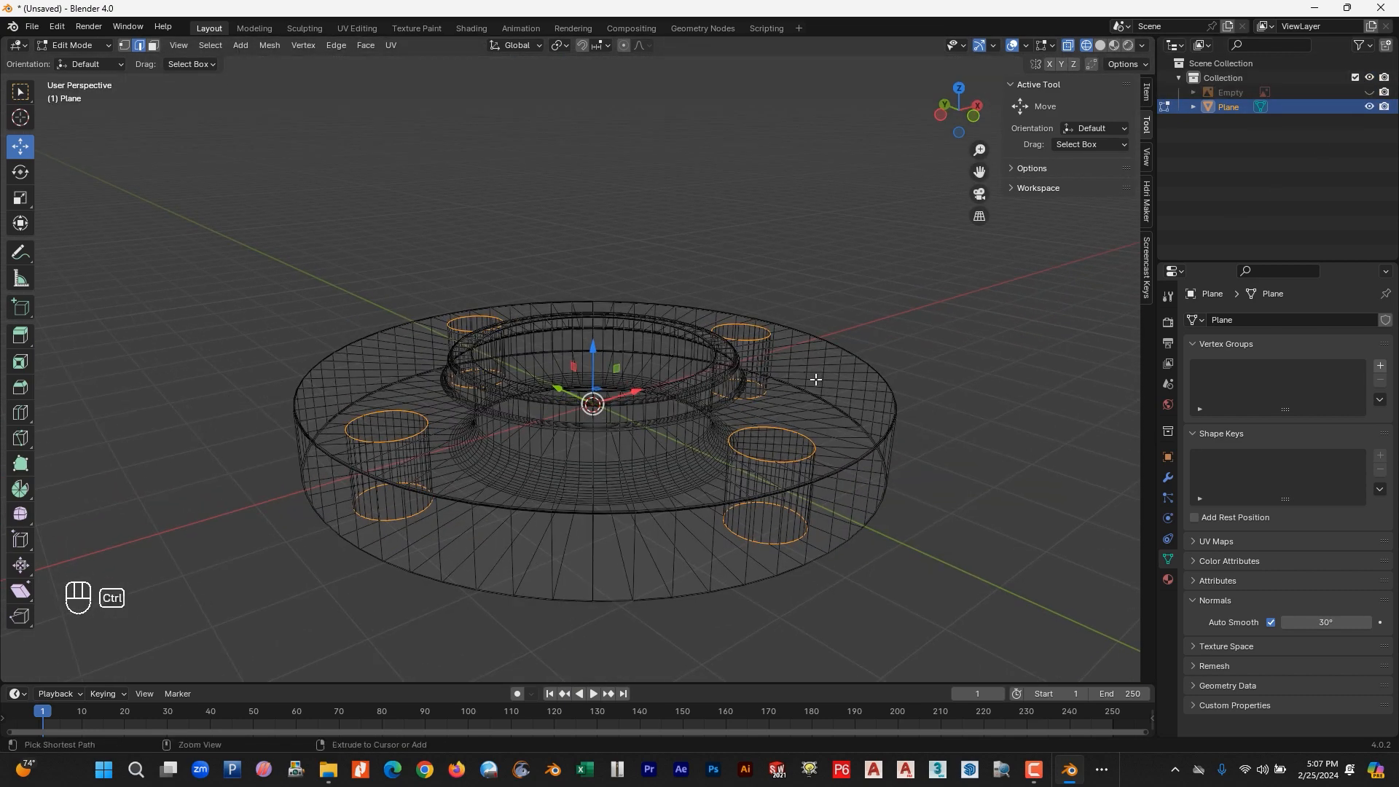
pyautogui.hotkey('ctrl', 'b')
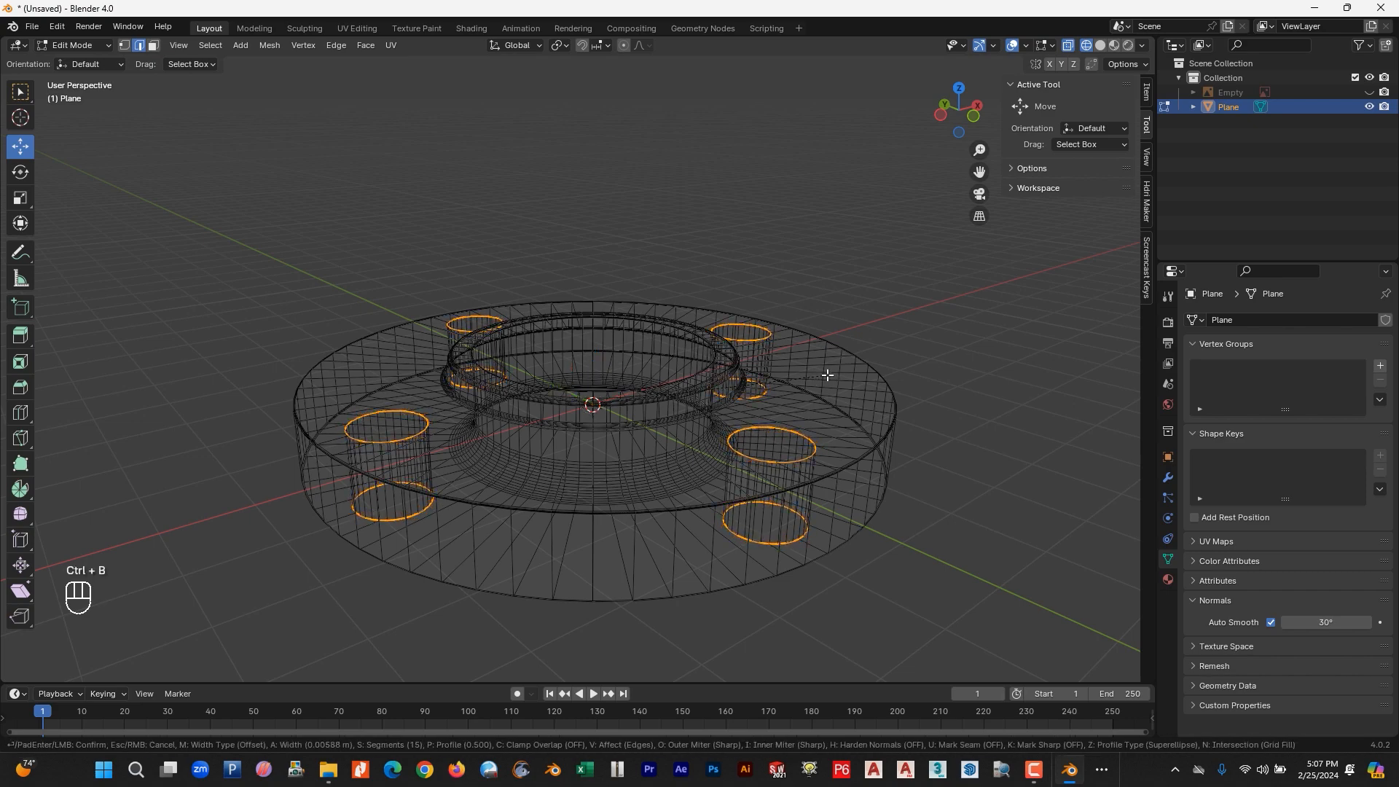
pyautogui.click(828, 374)
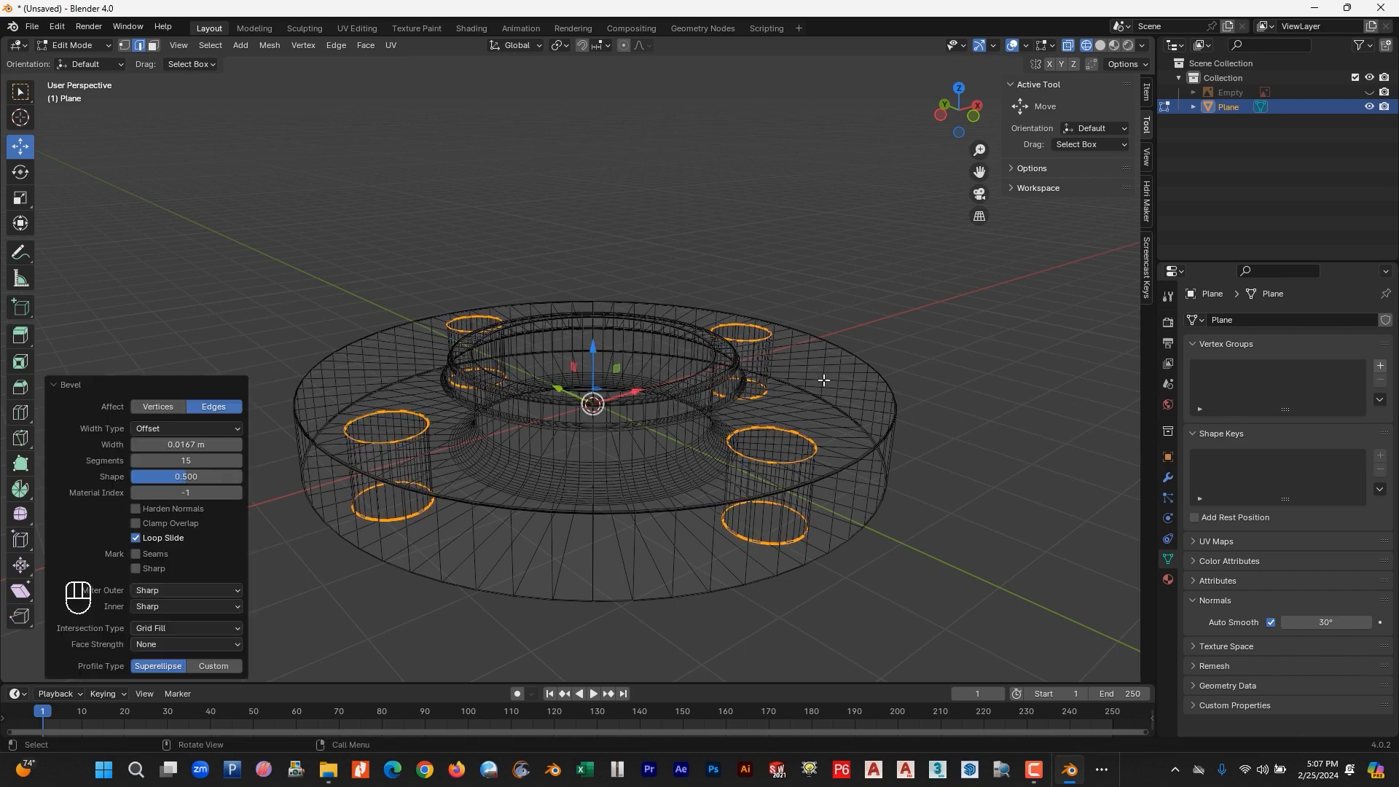
pyautogui.scroll(4, 892, 441)
pyautogui.press('Tab')
pyautogui.scroll(-5, 899, 447)
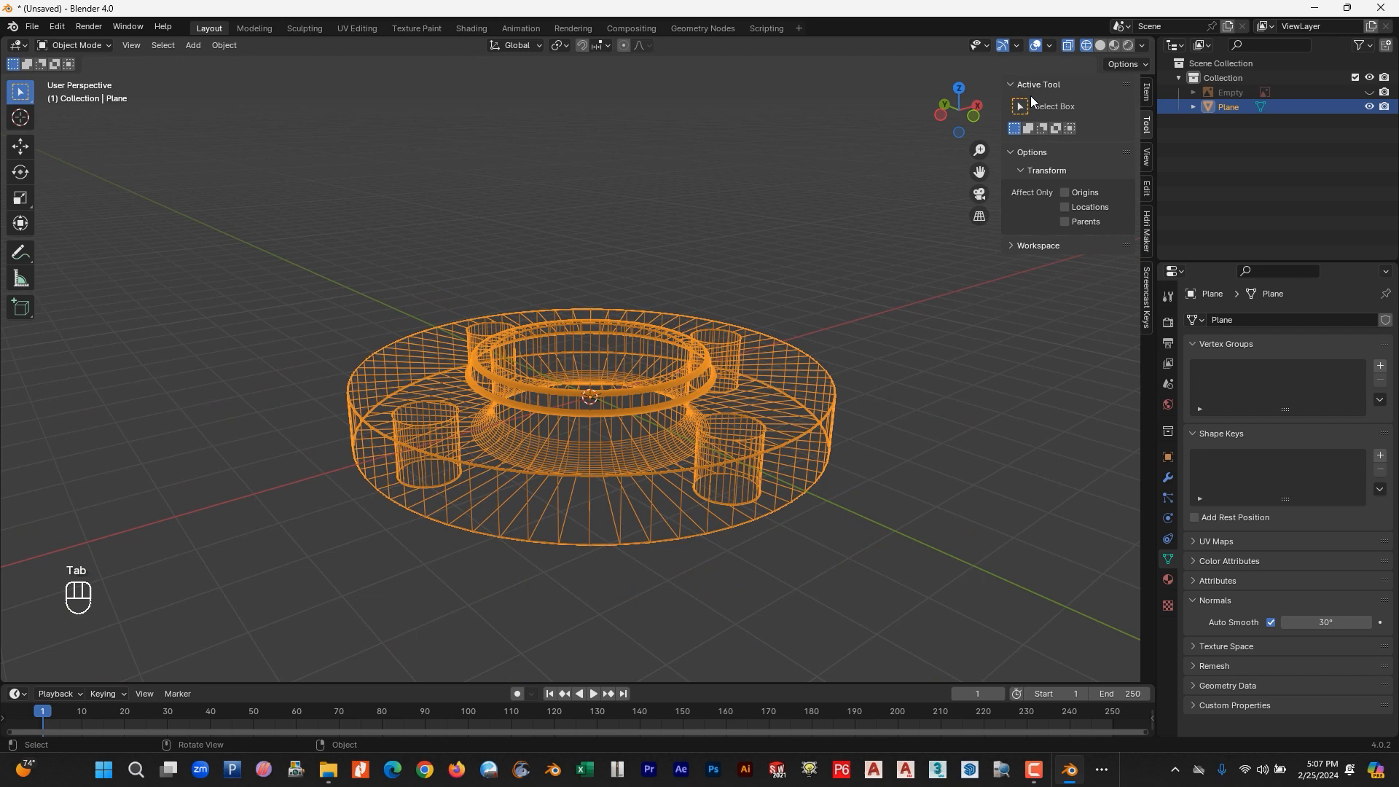
# Switch to solid shading, deselect the flange and examine its bolt holes and the rounded underside of the bore.
pyautogui.click(1101, 45)
pyautogui.click(878, 357)
pyautogui.scroll(4, 859, 355)
pyautogui.moveTo(846, 352)
pyautogui.mouseDown(button='middle')
pyautogui.moveTo(855, 431)
pyautogui.moveTo(787, 374)
pyautogui.moveTo(828, 378)
pyautogui.moveTo(824, 416)
pyautogui.moveTo(778, 381)
pyautogui.moveTo(818, 291)
pyautogui.moveTo(818, 325)
pyautogui.moveTo(741, 281)
pyautogui.moveTo(653, 299)
pyautogui.moveTo(743, 329)
pyautogui.moveTo(765, 375)
pyautogui.mouseUp(button='middle')
pyautogui.scroll(4, 658, 333)
pyautogui.scroll(-4, 710, 312)
pyautogui.scroll(2, 710, 312)
pyautogui.scroll(5, 758, 382)
# In face selection, select the complete ring of straight inner wall faces in the flange's bore.
pyautogui.press('Tab')
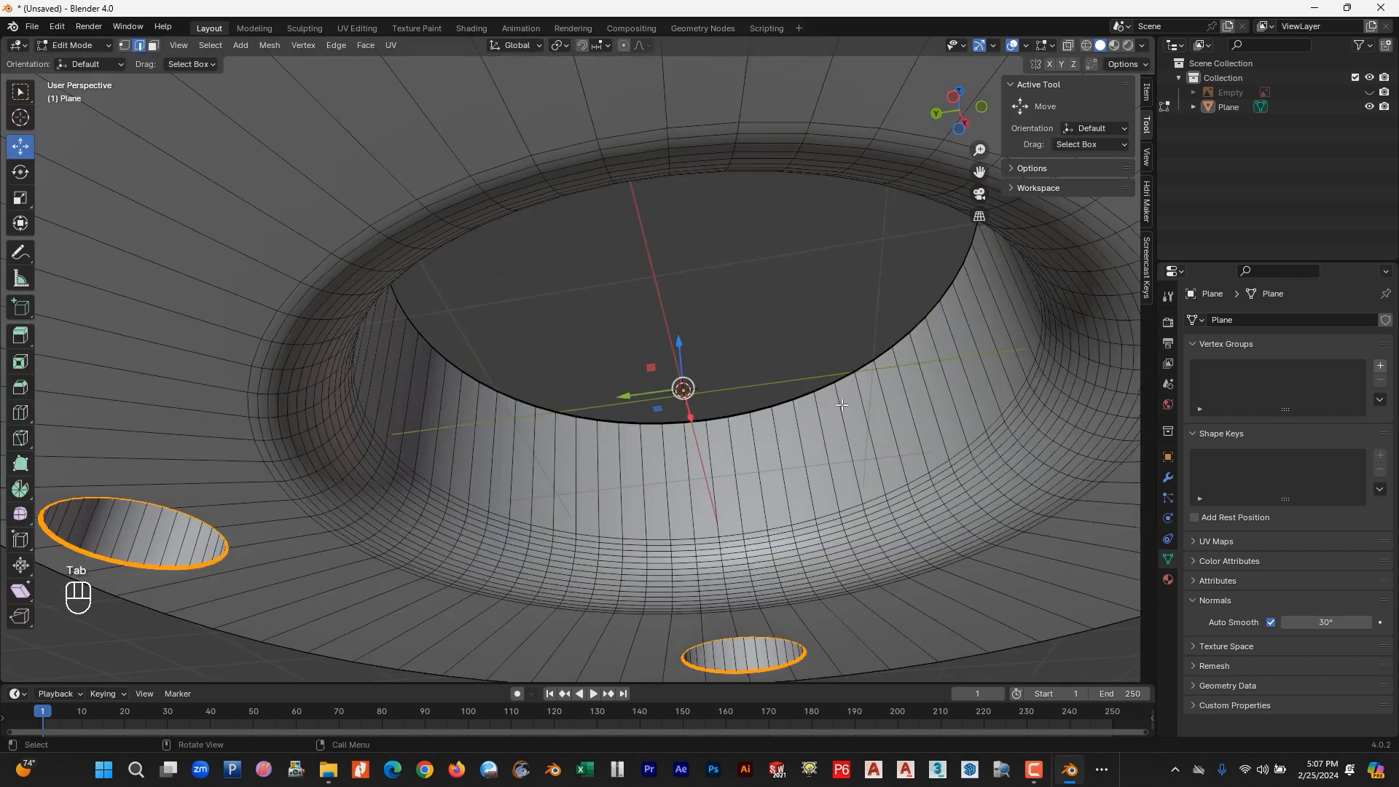
pyautogui.click(154, 46)
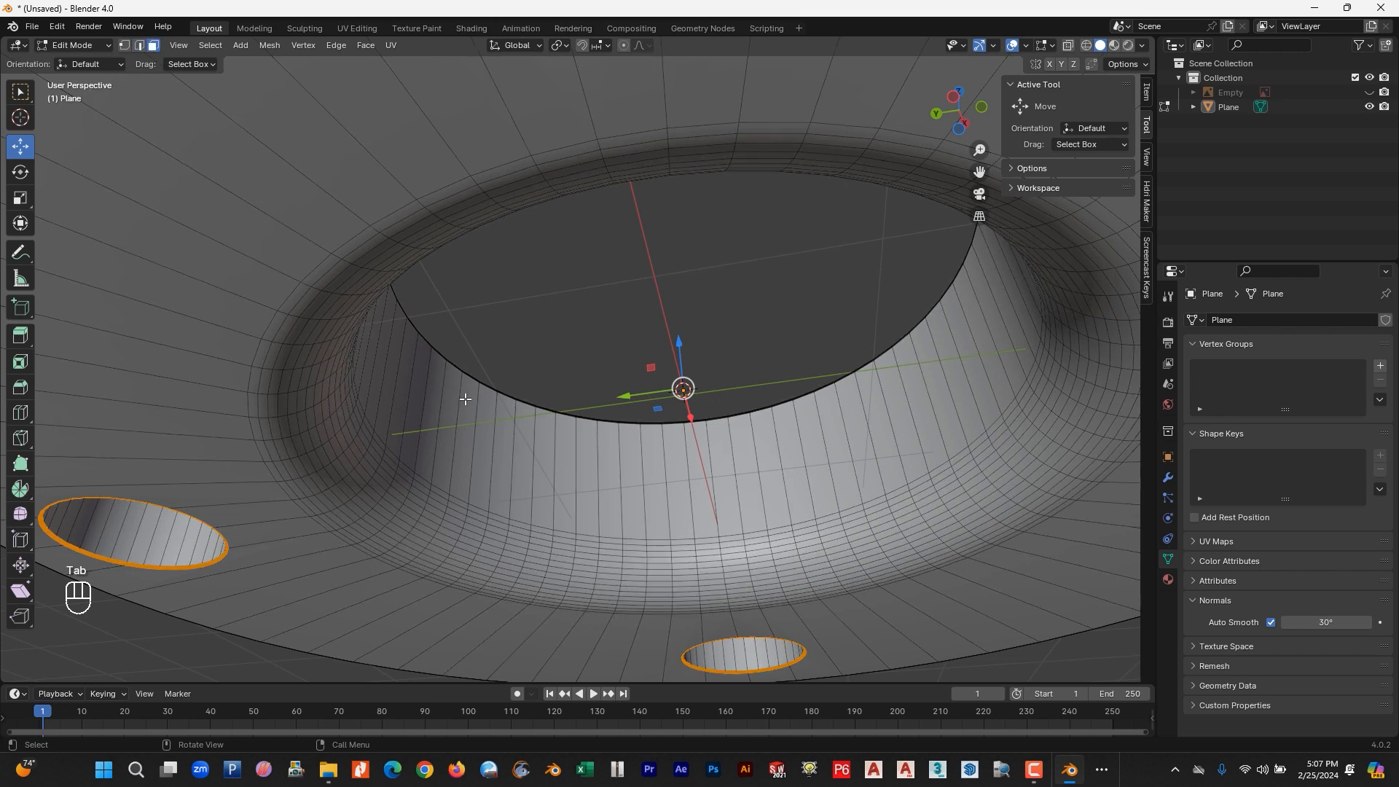
pyautogui.click(592, 454)
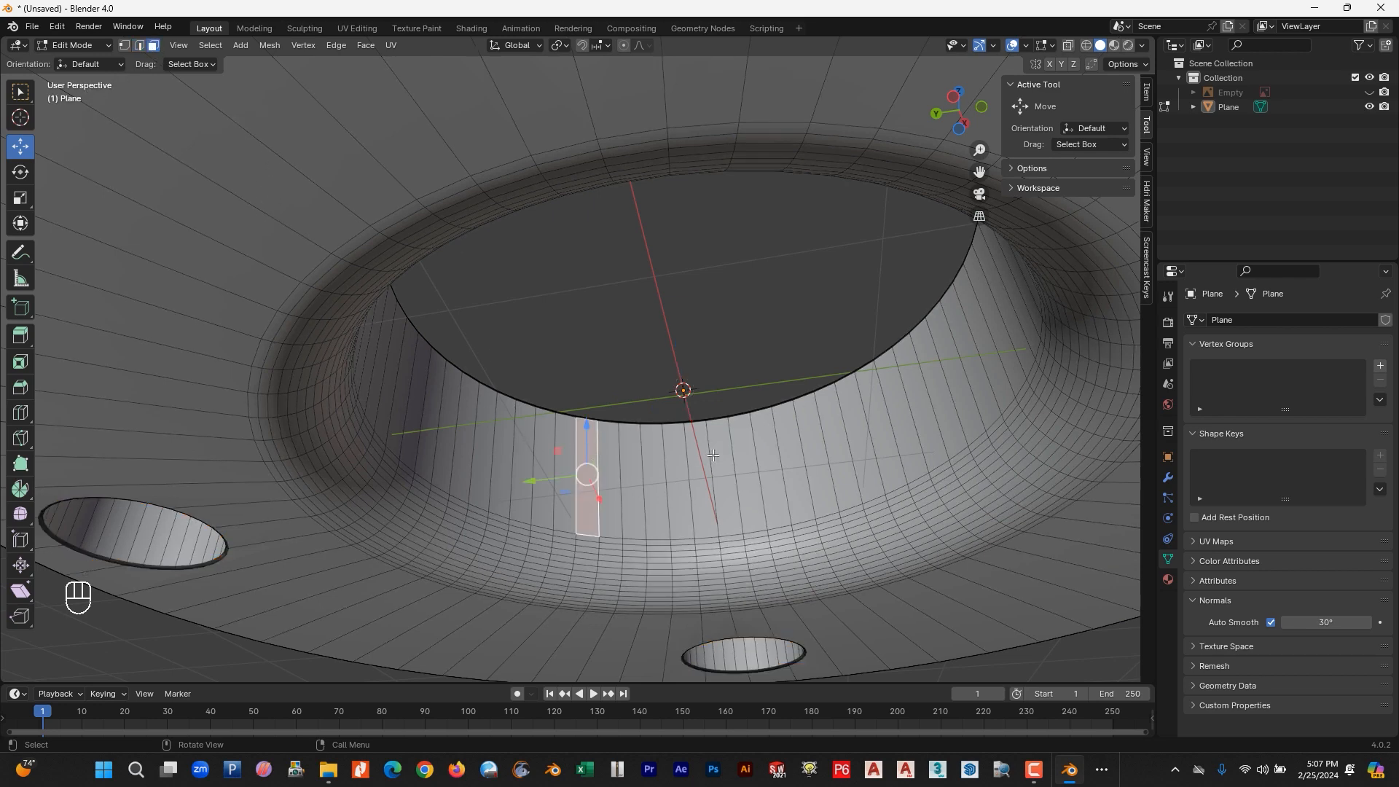
pyautogui.keyDown('alt'); pyautogui.keyDown('shift'); pyautogui.click(813, 456); pyautogui.keyUp('shift'); pyautogui.keyUp('alt')
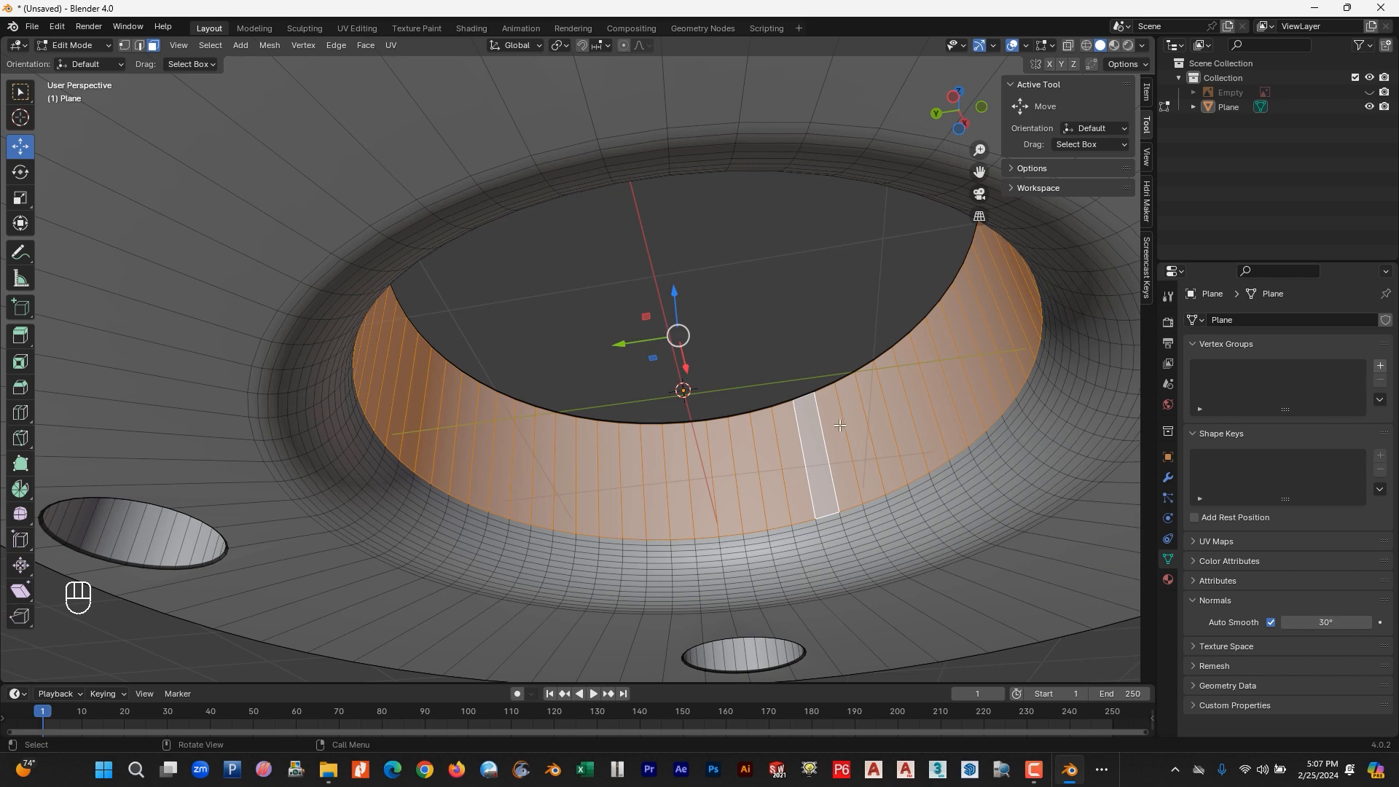
# Grow the bore face selection 12 times to cover the whole rounded underside, and inspect it from above.
pyautogui.scroll(-1, 840, 426)
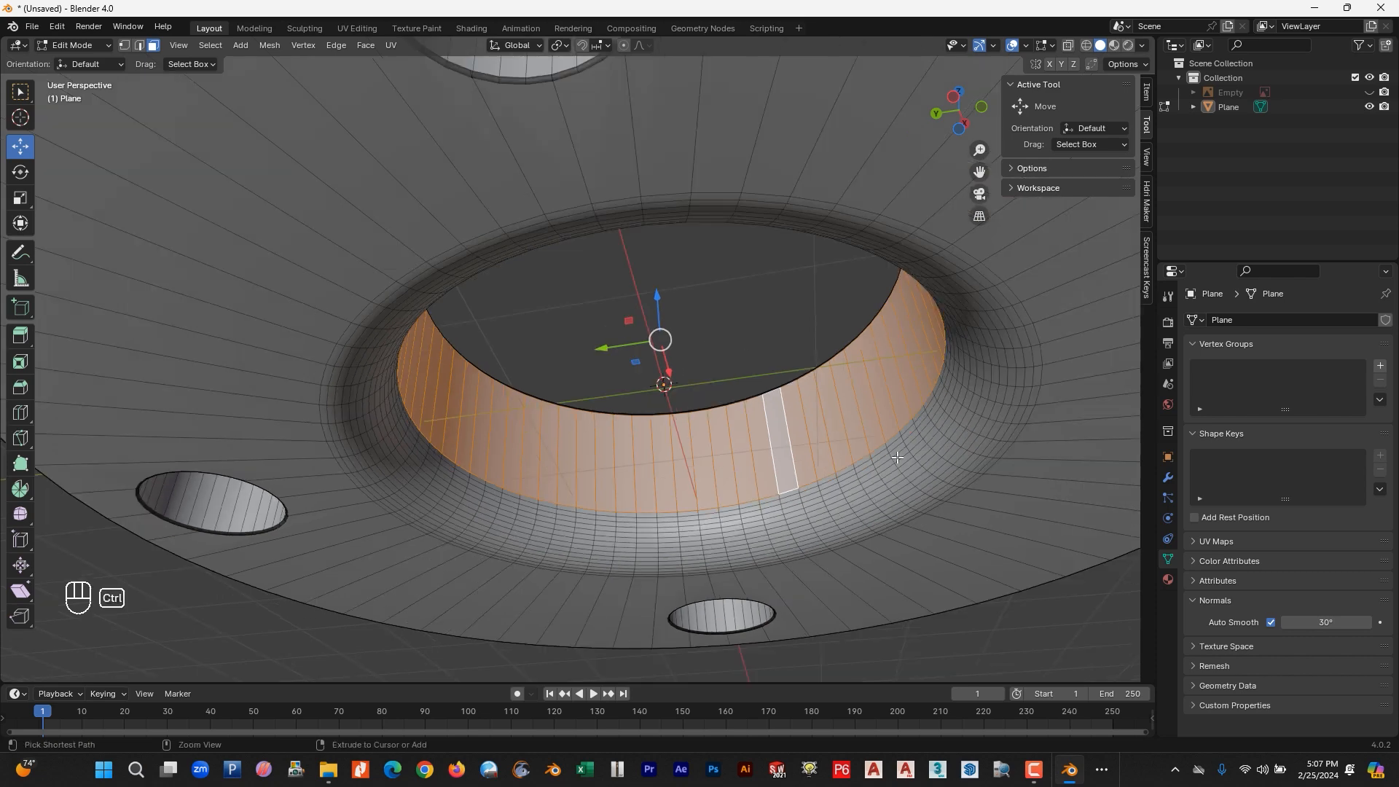
pyautogui.press('ctrl+KP_Add')
pyautogui.press('ctrl+KP_Add')
pyautogui.press('ctrl+KP_Add')
pyautogui.press('ctrl+KP_Add')
pyautogui.press('ctrl+KP_Add')
pyautogui.press('ctrl+KP_Add')
pyautogui.press('ctrl+KP_Add')
pyautogui.press('ctrl+KP_Add')
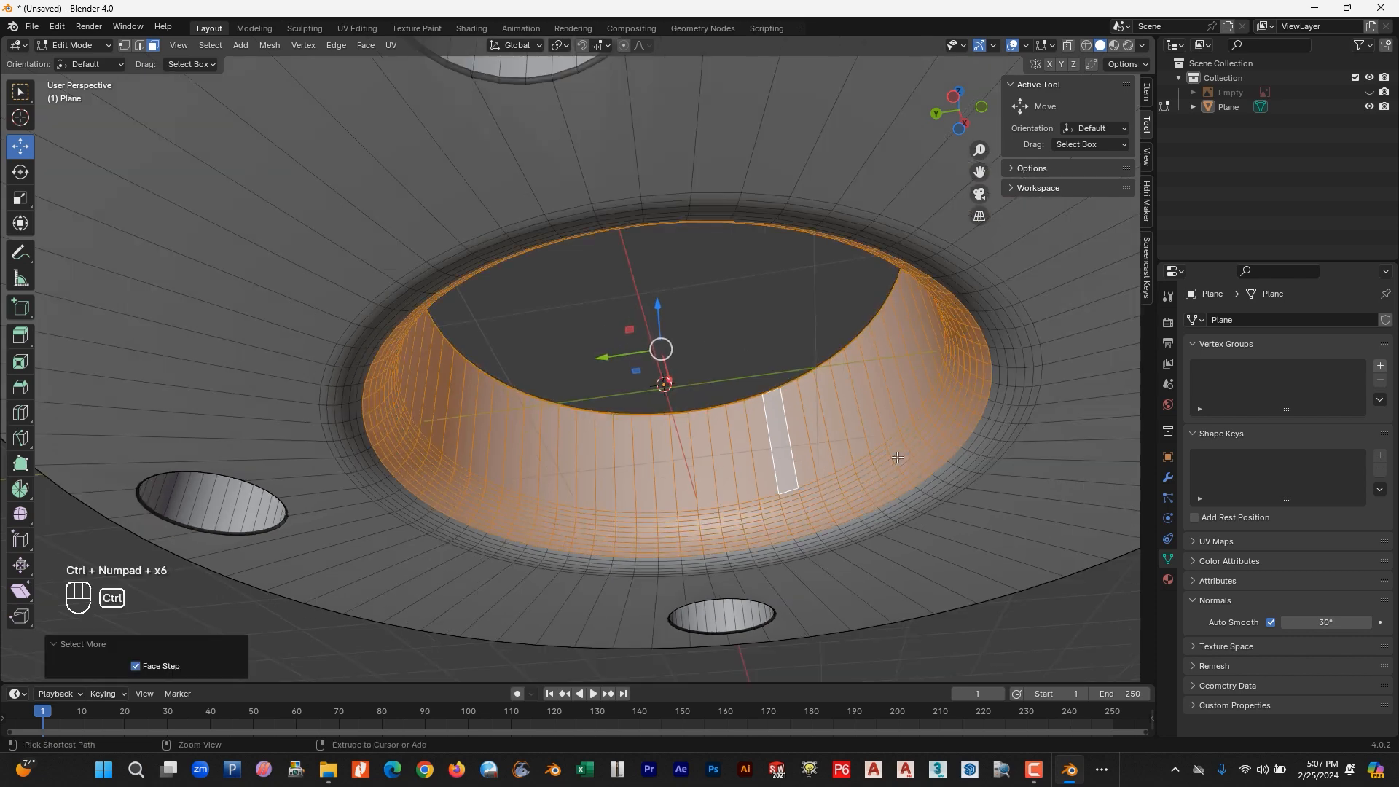
pyautogui.press('ctrl+KP_Add')
pyautogui.press('ctrl+KP_Add')
pyautogui.press('ctrl+KP_Add')
pyautogui.press('ctrl+KP_Add')
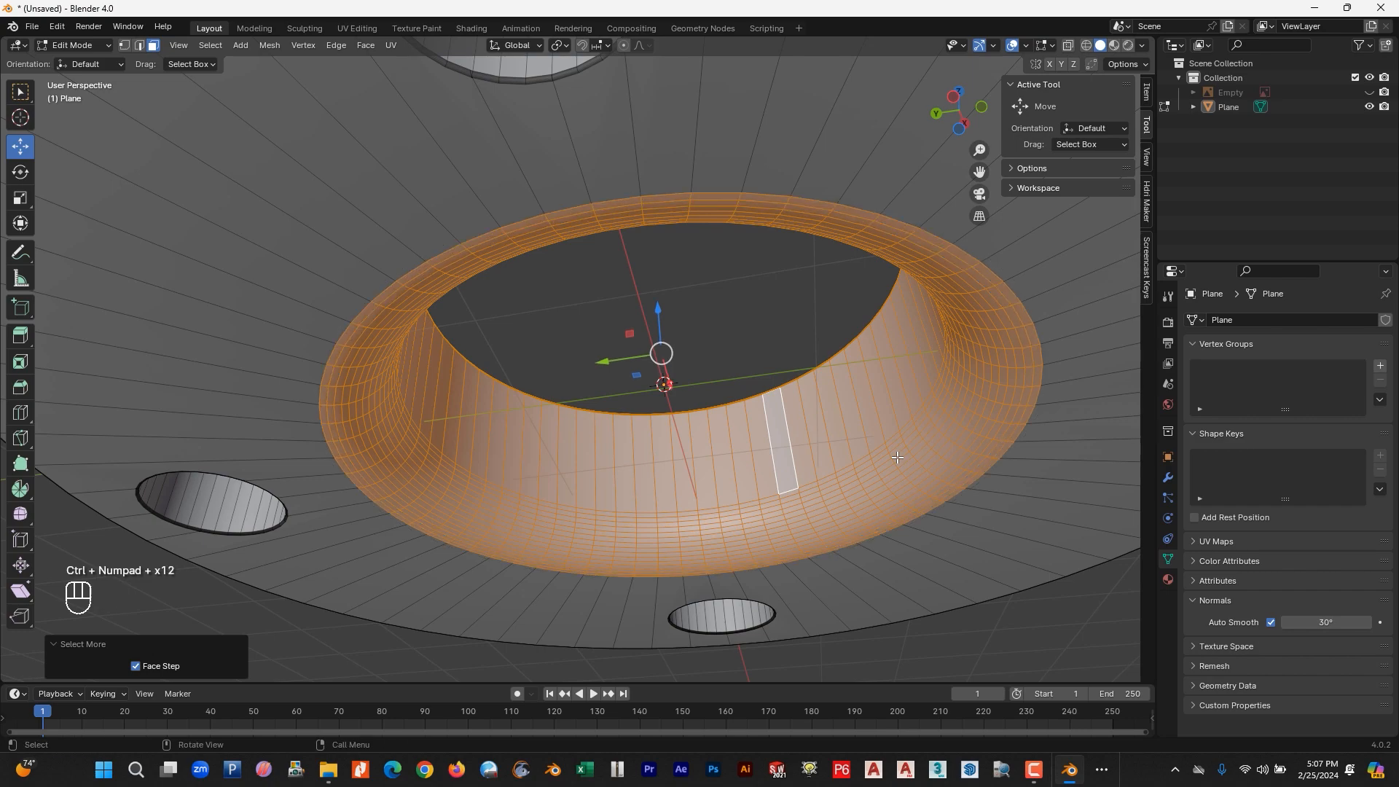
pyautogui.scroll(-3, 923, 412)
pyautogui.moveTo(925, 402); pyautogui.dragTo(666, 436, button='middle')
pyautogui.scroll(6, 666, 446)
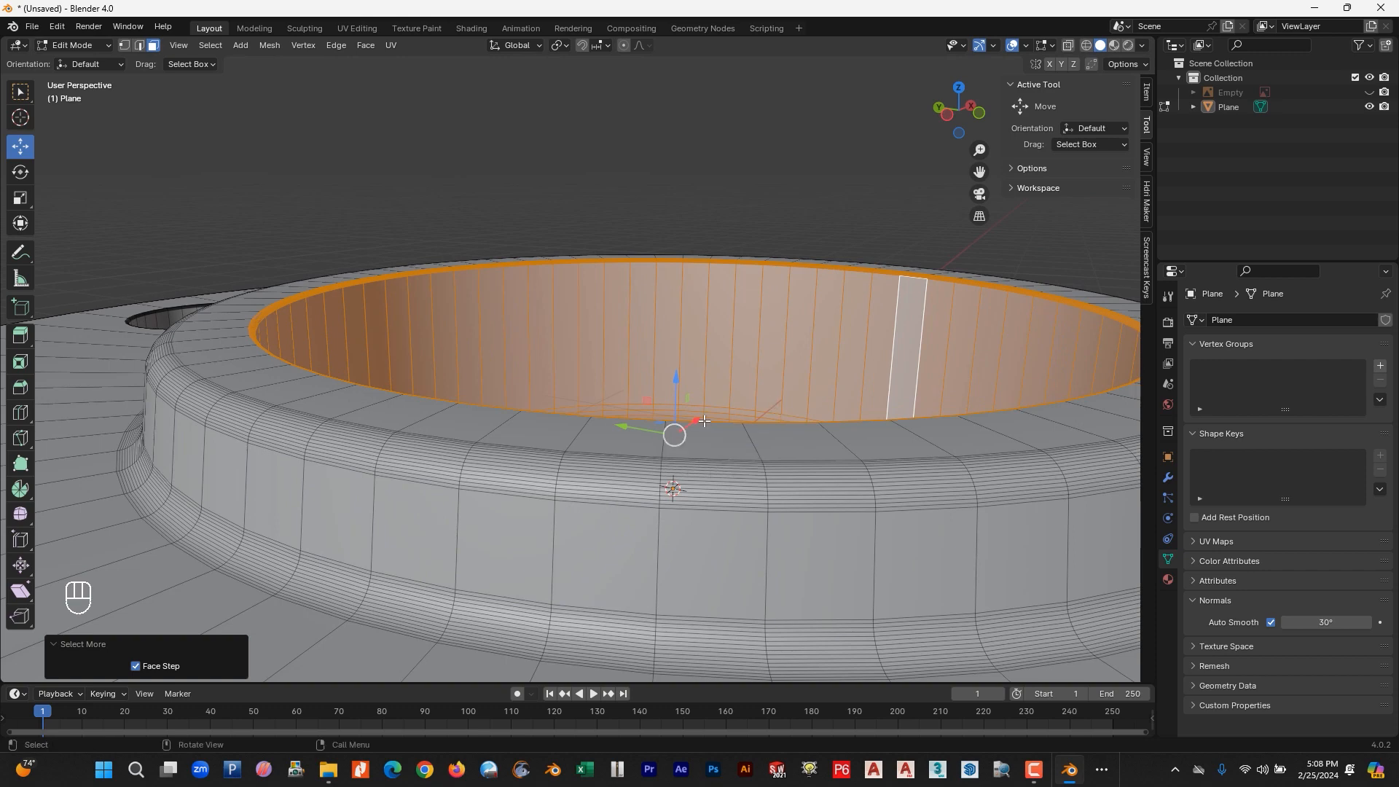
pyautogui.scroll(-4, 873, 384)
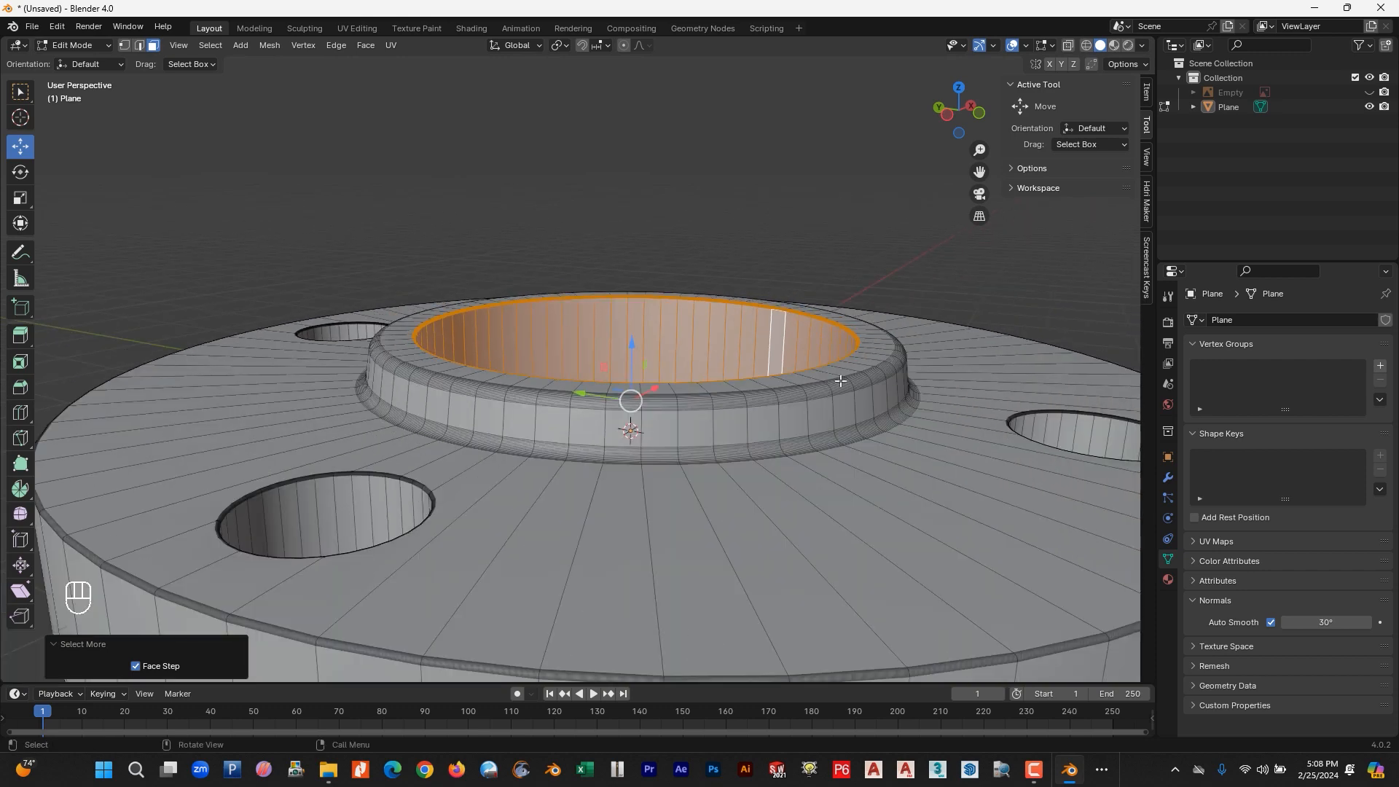
# Duplicate the selected bore faces in place, separate them into their own object and return to Object Mode.
pyautogui.hotkey('shift', 'd')
pyautogui.click(883, 352)
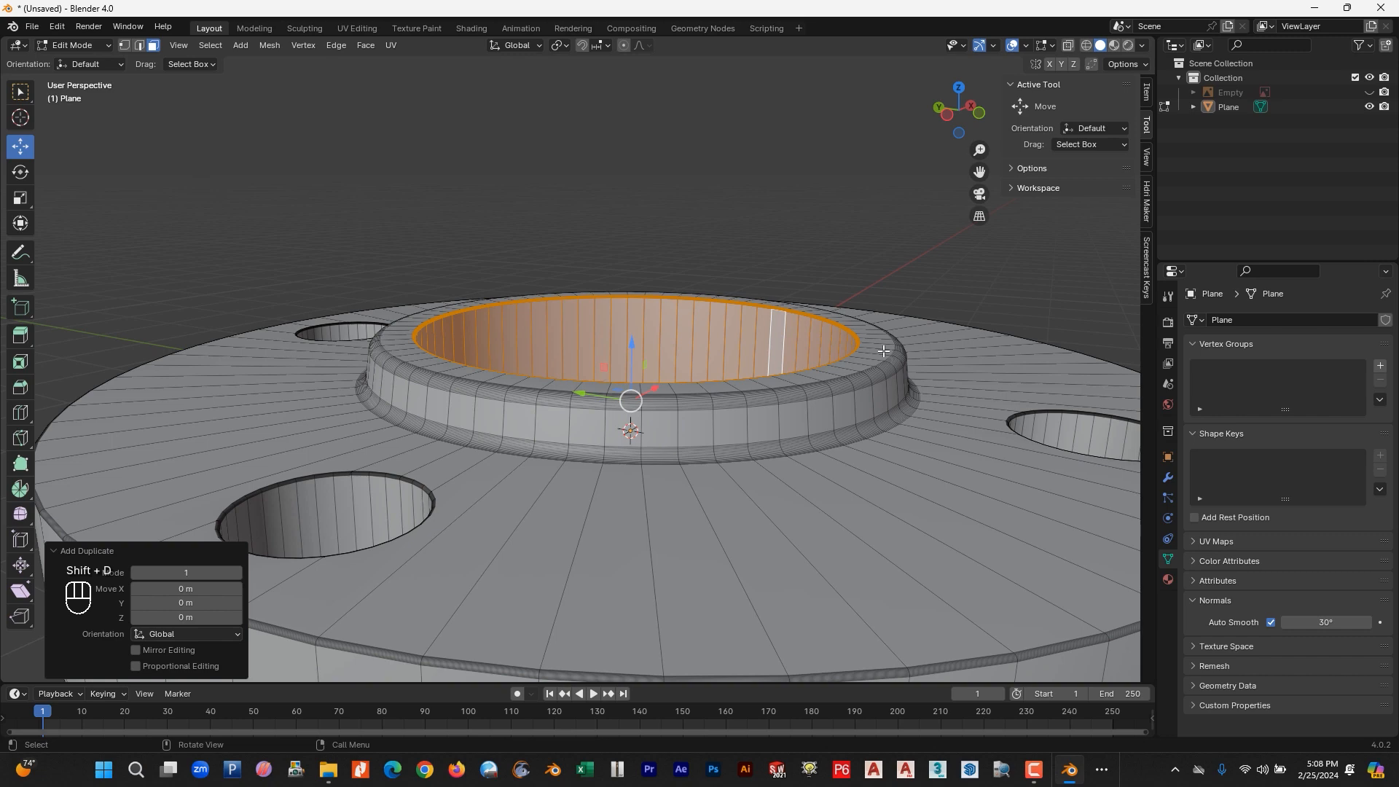
pyautogui.press('p')
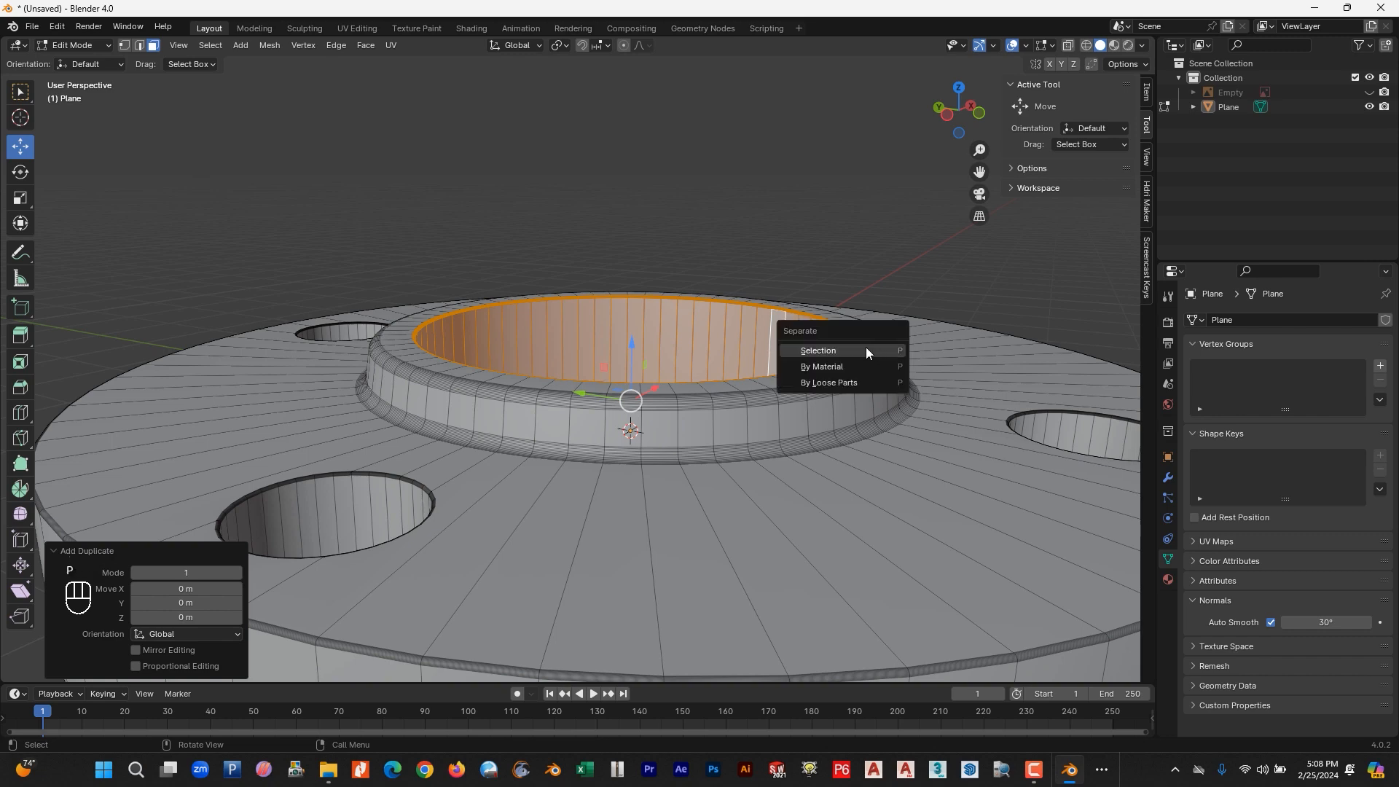
pyautogui.click(867, 349)
pyautogui.press('Tab')
# Hide the flange and select the separated bore surface, viewed from the right side.
pyautogui.click(902, 410)
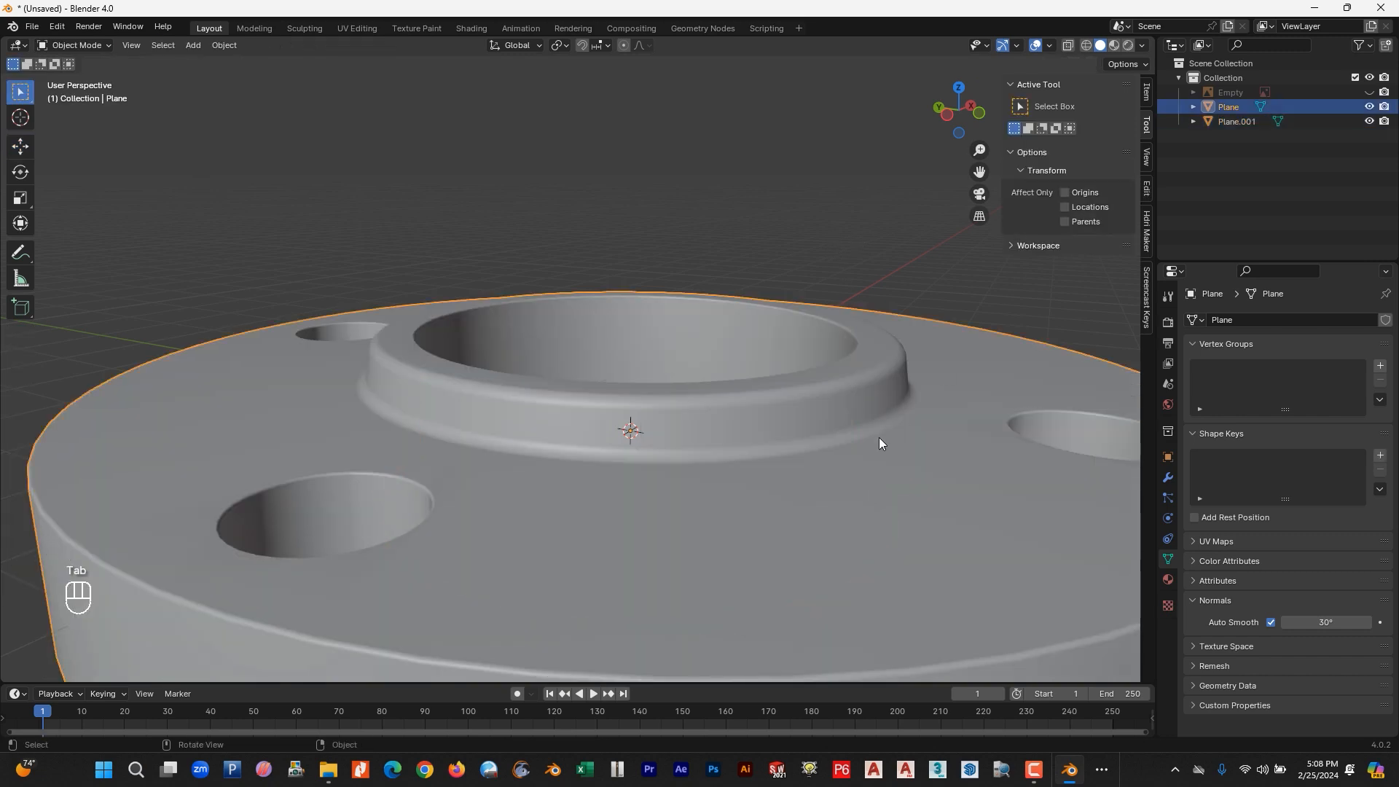
pyautogui.press('h')
pyautogui.click(828, 410)
pyautogui.press('KP_3')
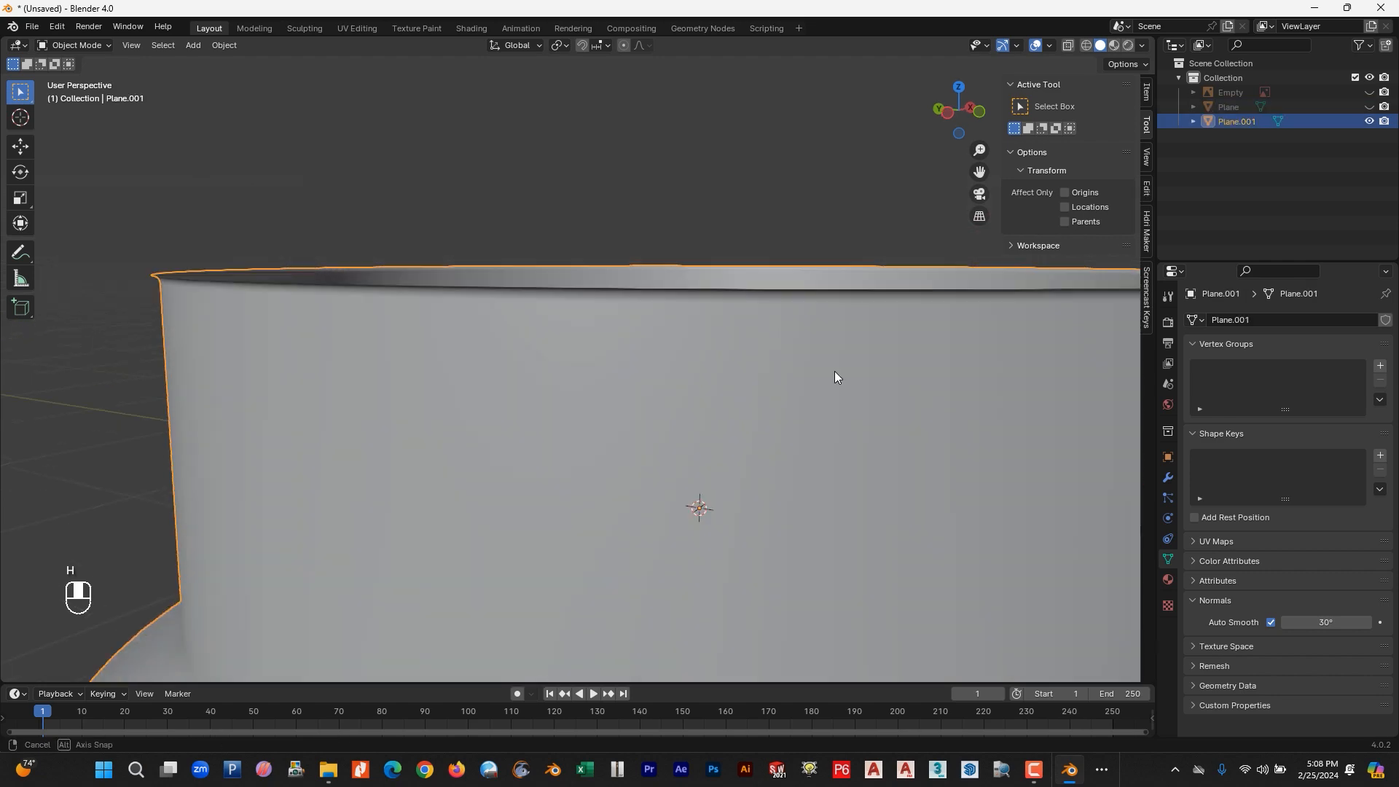
# In vertex selection with wireframe shading, select the small bevel at the bore surface's upper rim and delete its vertices.
pyautogui.press('Tab')
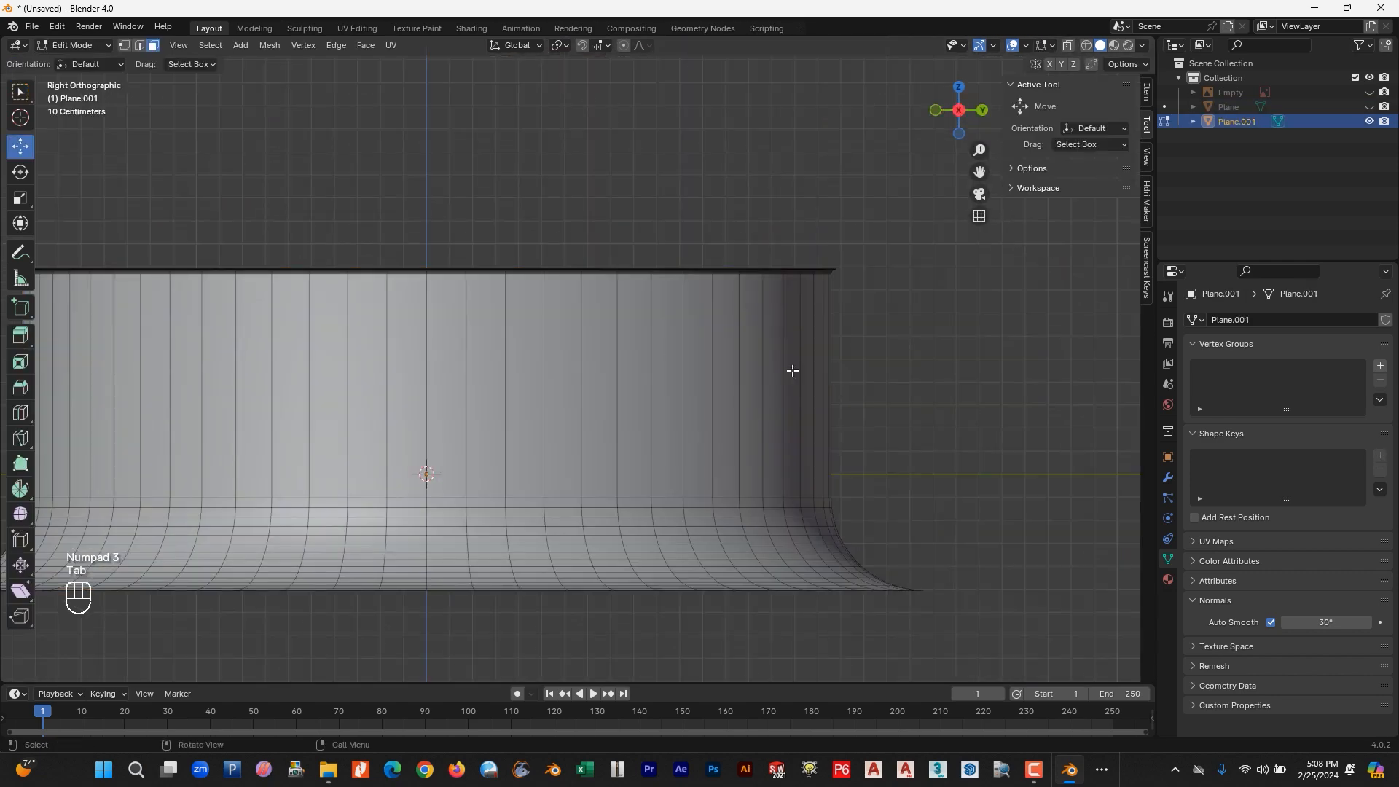
pyautogui.scroll(2, 790, 372)
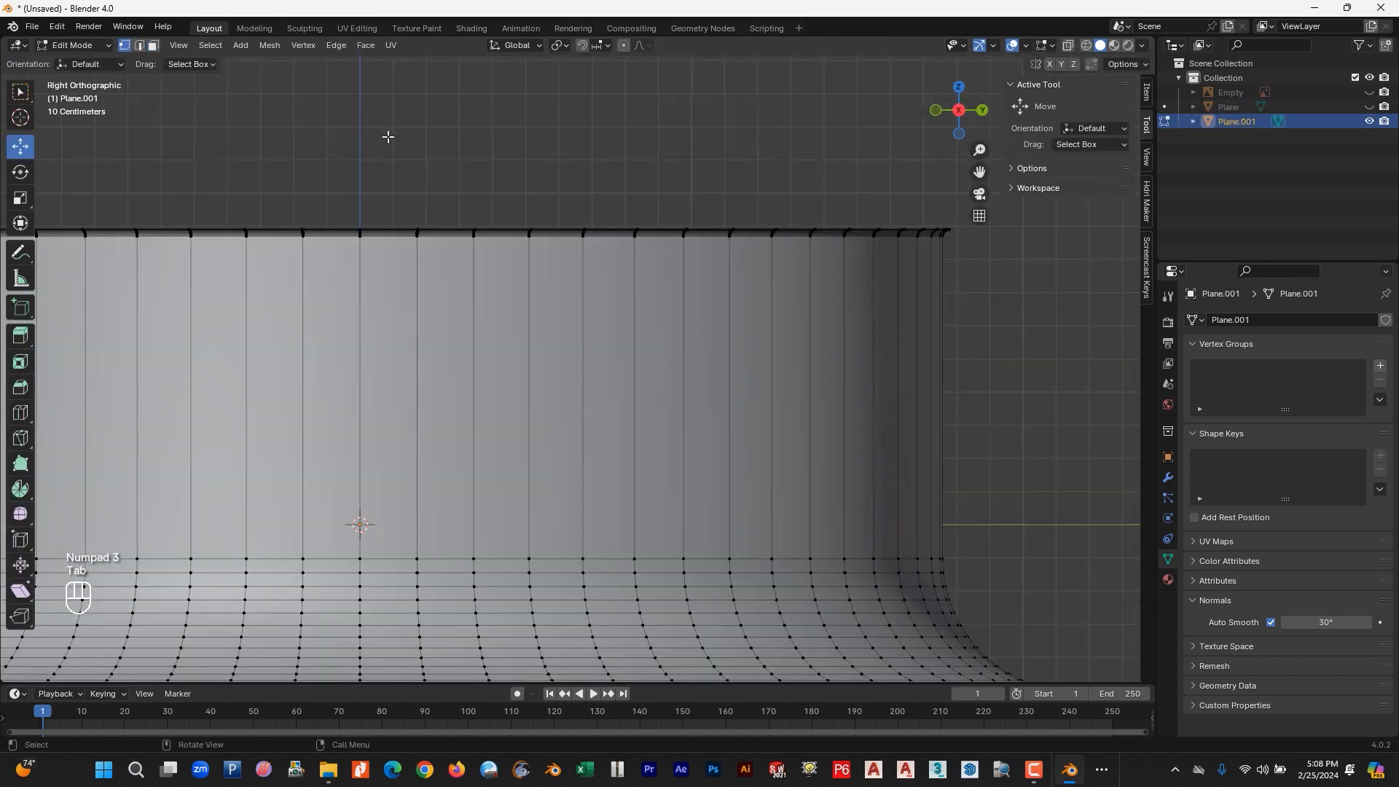
pyautogui.click(1087, 46)
pyautogui.scroll(-2, 919, 251)
pyautogui.keyDown('shift'); pyautogui.moveTo(918, 251); pyautogui.dragTo(934, 288, button='middle'); pyautogui.keyUp('shift')
pyautogui.moveTo(977, 254); pyautogui.dragTo(115, 277)
pyautogui.press('ctrl+KP_Add')
pyautogui.press('ctrl+KP_Add')
pyautogui.press('ctrl+KP_Add')
pyautogui.press('ctrl+KP_Add')
pyautogui.press('ctrl+KP_Add')
pyautogui.press('ctrl+KP_Add')
pyautogui.press('ctrl+KP_Add')
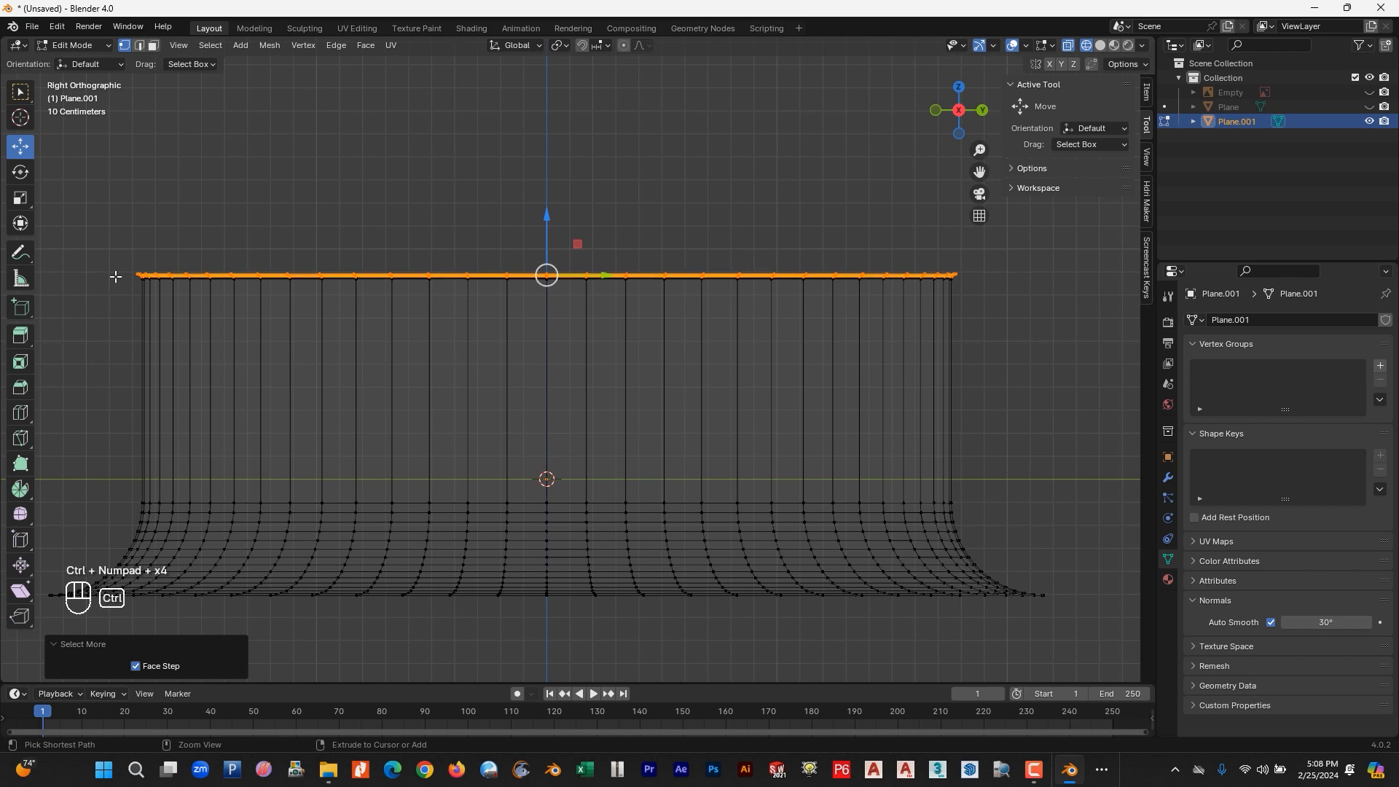
pyautogui.press('ctrl+KP_Subtract')
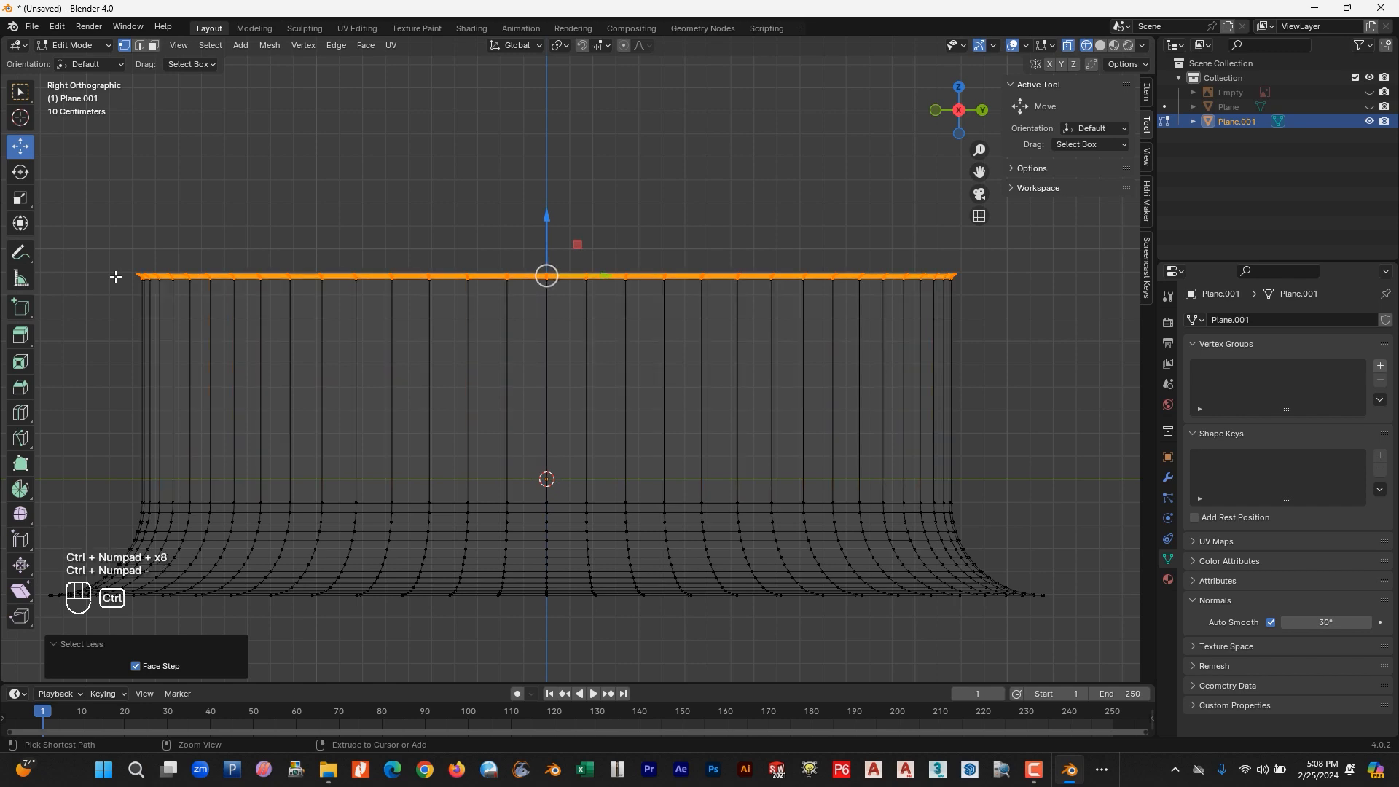
pyautogui.scroll(8, 572, 355)
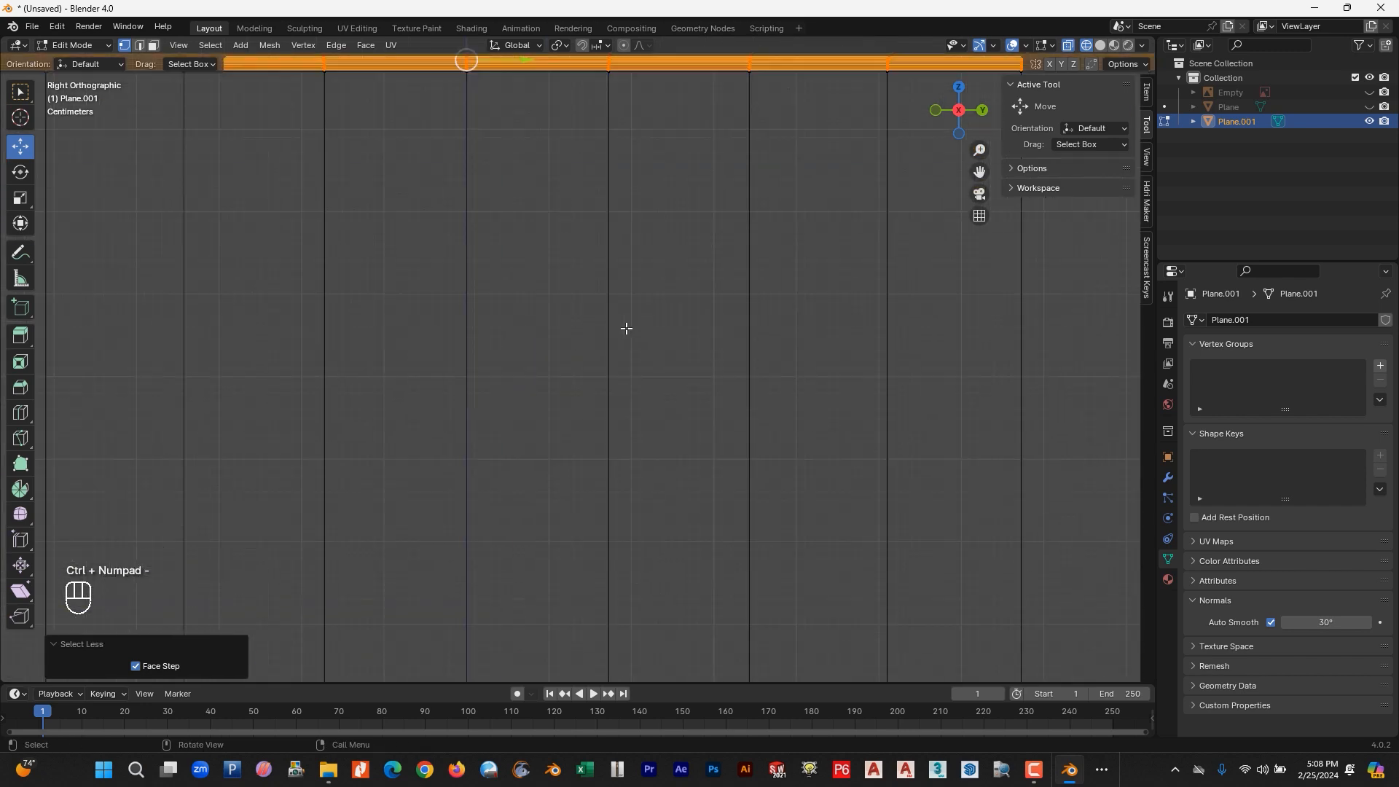
pyautogui.keyDown('shift'); pyautogui.moveTo(611, 345); pyautogui.dragTo(620, 581, button='middle'); pyautogui.keyUp('shift')
pyautogui.scroll(4, 535, 306)
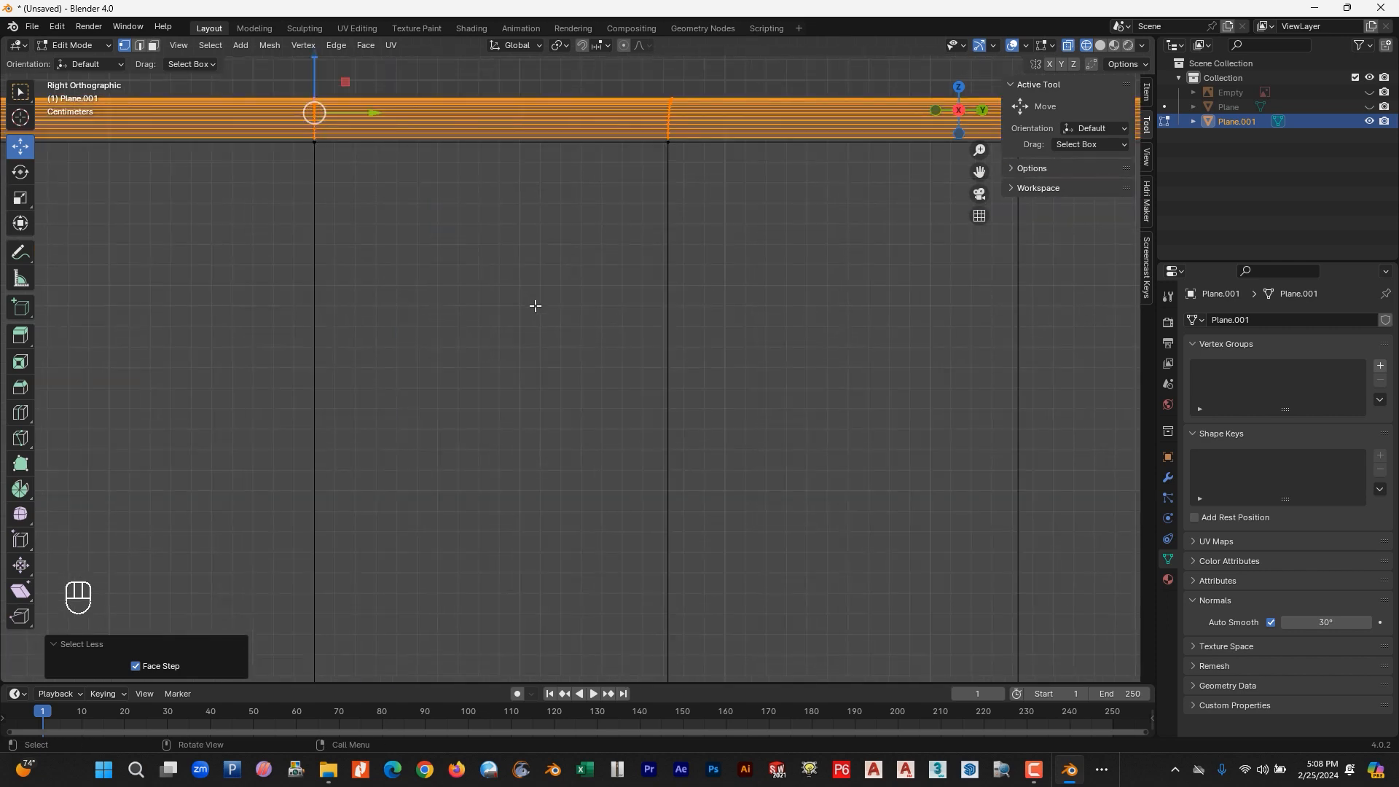
pyautogui.press('Delete')
pyautogui.click(534, 305)
pyautogui.scroll(-5, 534, 306)
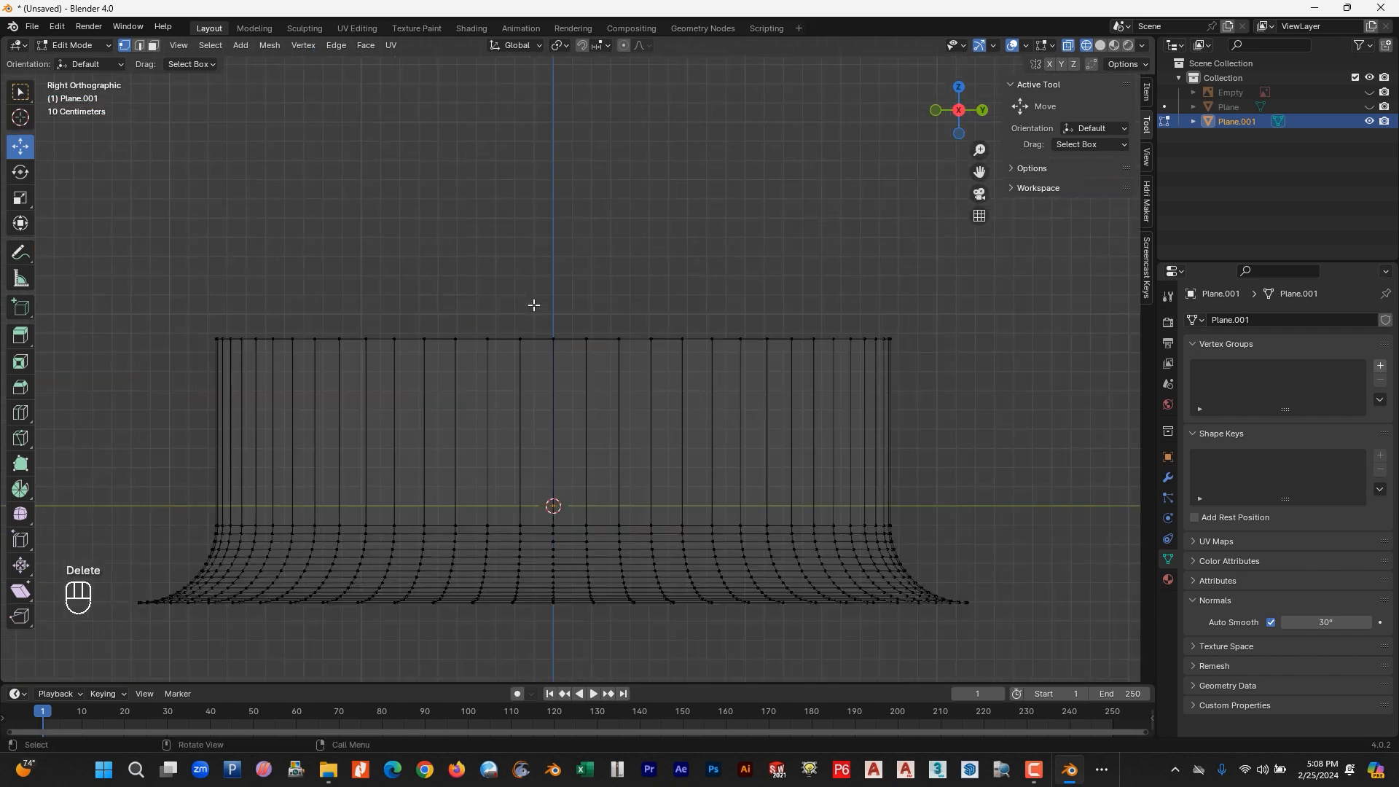
# Return the trimmed bore surface to Object Mode with solid shading and examine its shape.
pyautogui.press('Tab')
pyautogui.scroll(-5, 650, 408)
pyautogui.moveTo(649, 413)
pyautogui.keyDown('shift'); pyautogui.mouseDown(button='middle')
pyautogui.moveTo(685, 318)
pyautogui.moveTo(741, 234)
pyautogui.moveTo(752, 345)
pyautogui.mouseUp(button='middle'); pyautogui.keyUp('shift')
pyautogui.scroll(3, 671, 346)
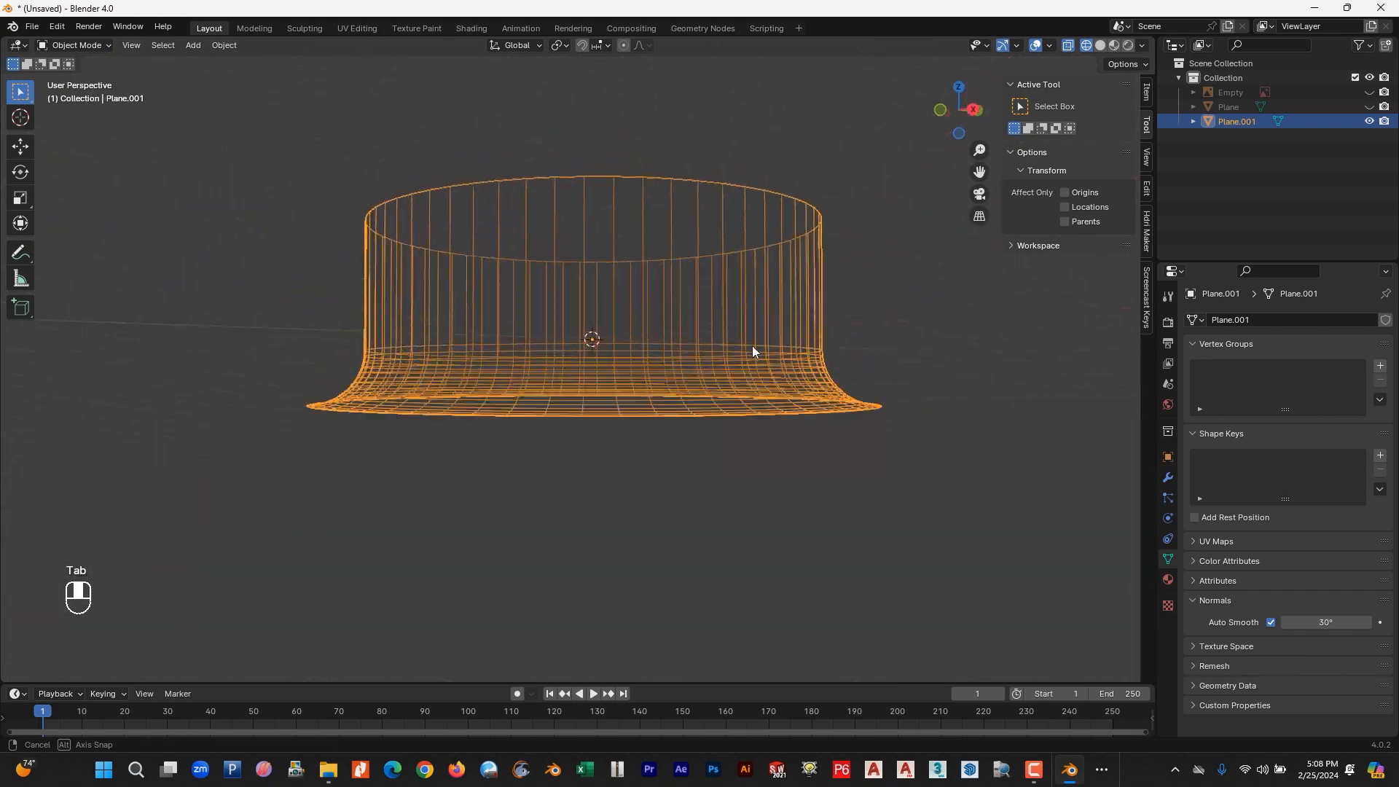
pyautogui.click(1104, 42)
pyautogui.scroll(4, 835, 334)
pyautogui.moveTo(835, 334)
pyautogui.mouseDown(button='middle')
pyautogui.moveTo(832, 409)
pyautogui.moveTo(855, 378)
pyautogui.mouseUp(button='middle')
pyautogui.scroll(-4, 1056, 446)
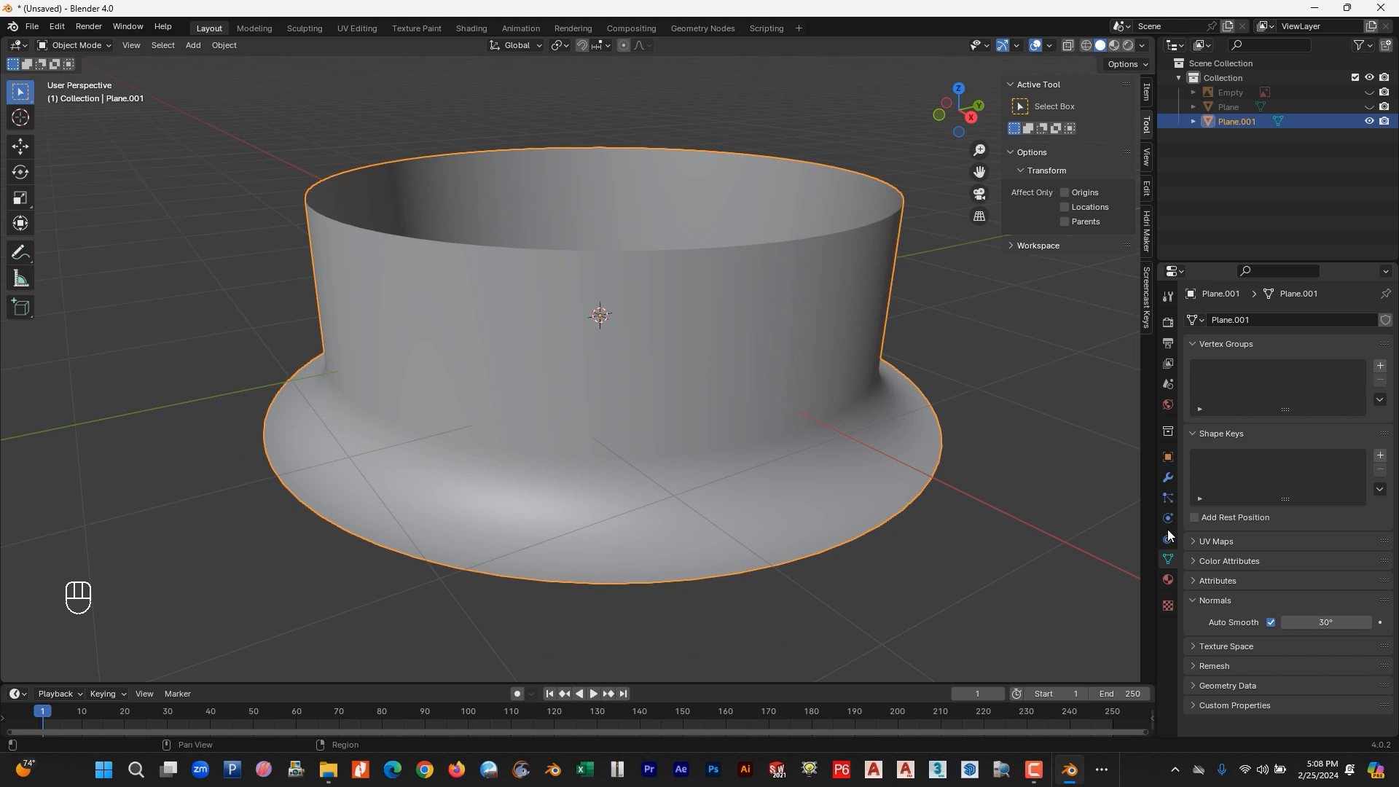
# Add a Solidify modifier to the bore surface with offset 1 and thickness 0.06 m.
pyautogui.click(1167, 478)
pyautogui.click(1296, 325)
pyautogui.moveTo(1292, 325)
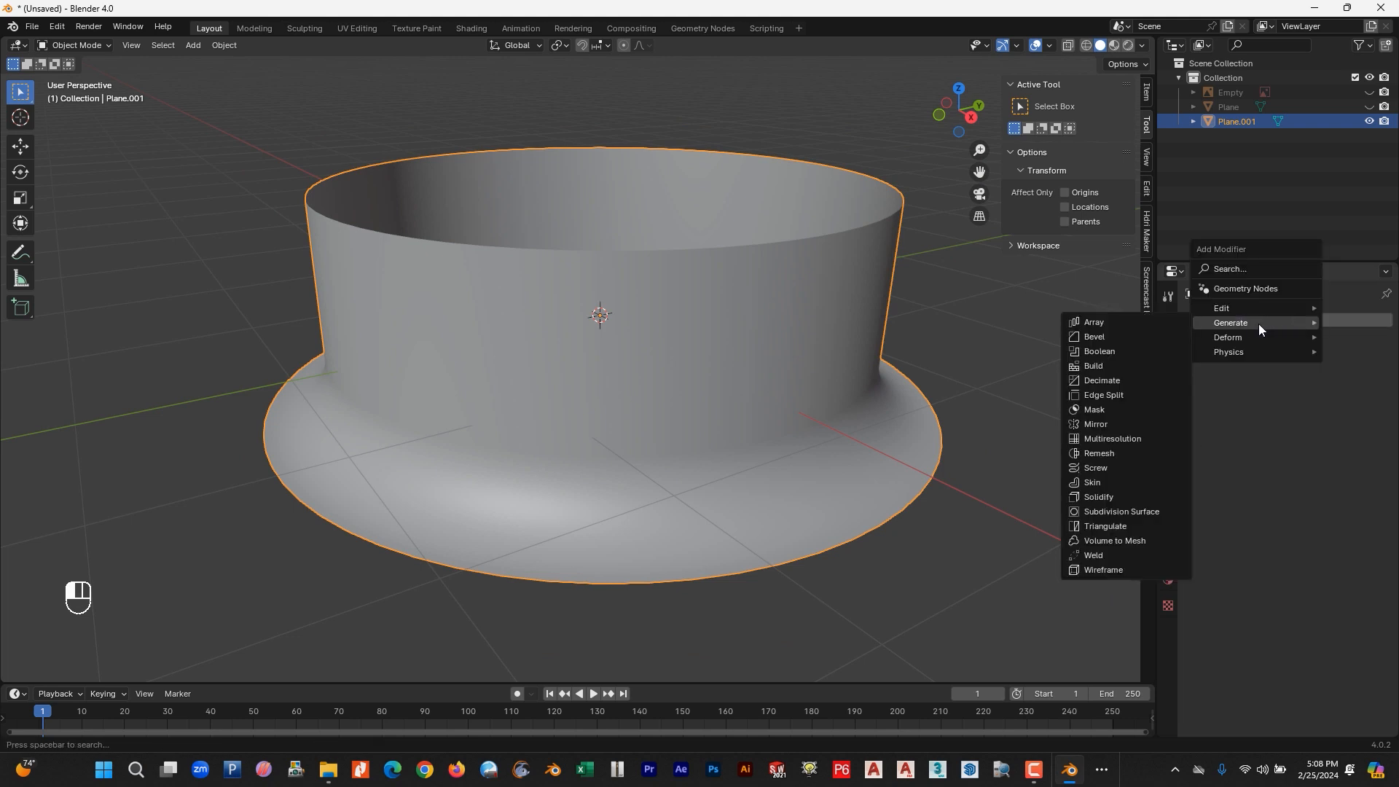
pyautogui.click(1112, 497)
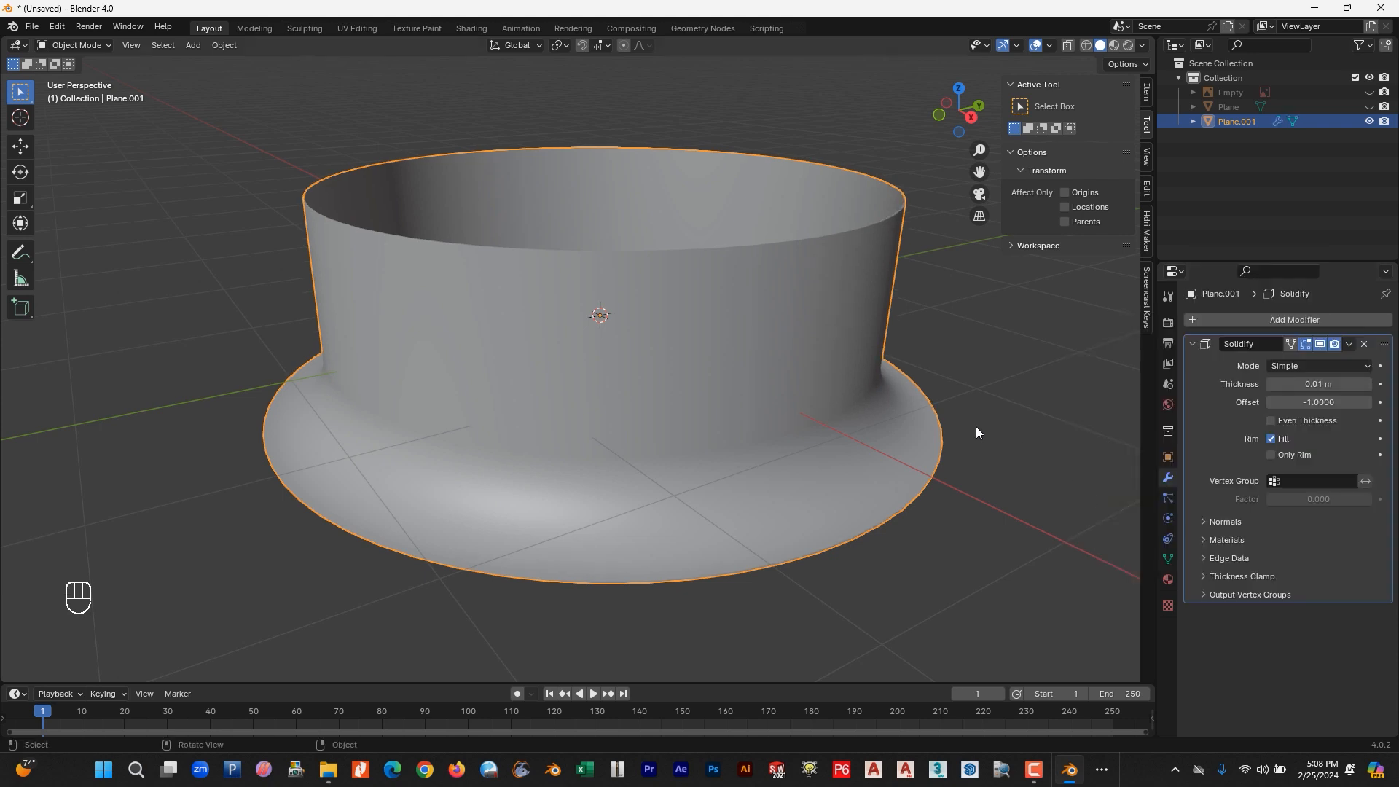
pyautogui.click(1313, 405)
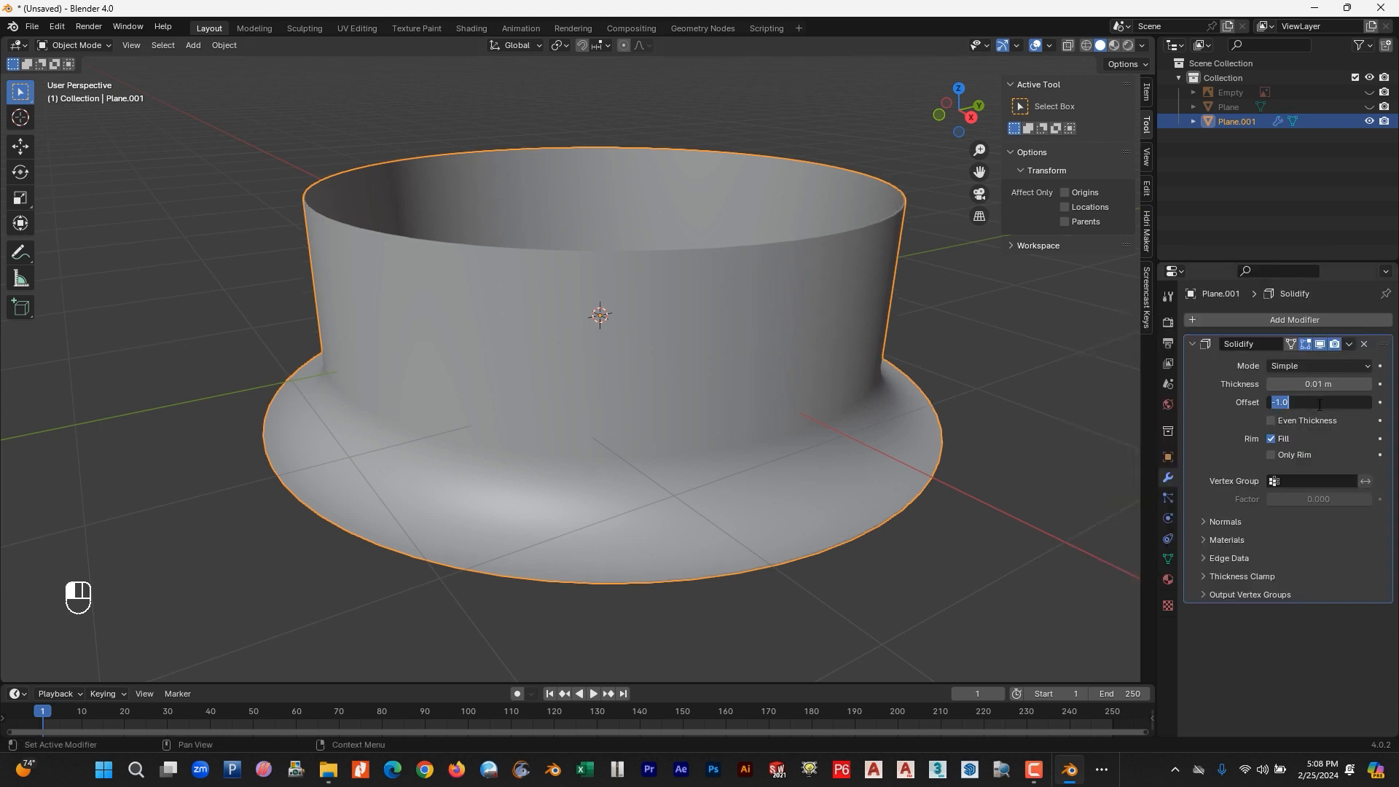
pyautogui.write('1')
pyautogui.press('Return')
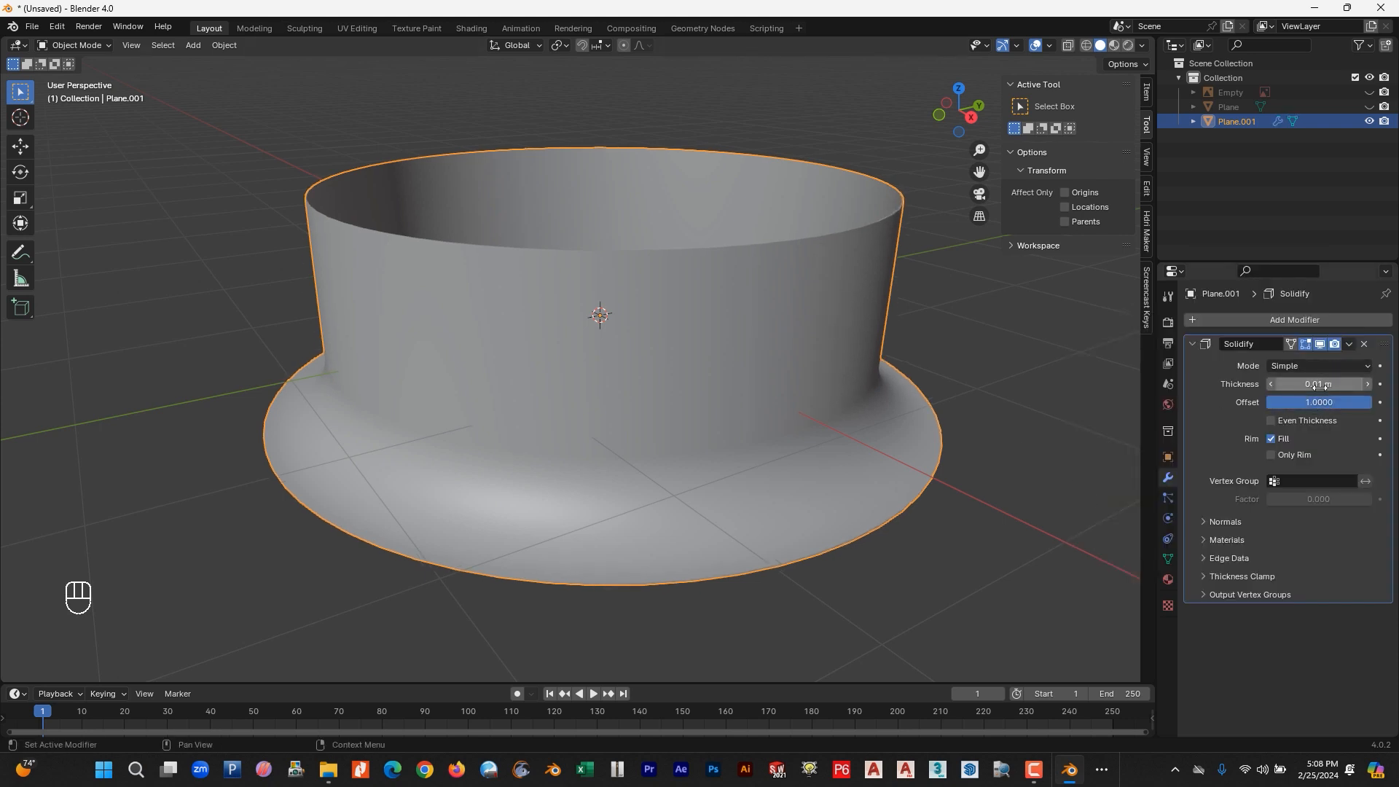
pyautogui.moveTo(1342, 384); pyautogui.dragTo(1377, 384)
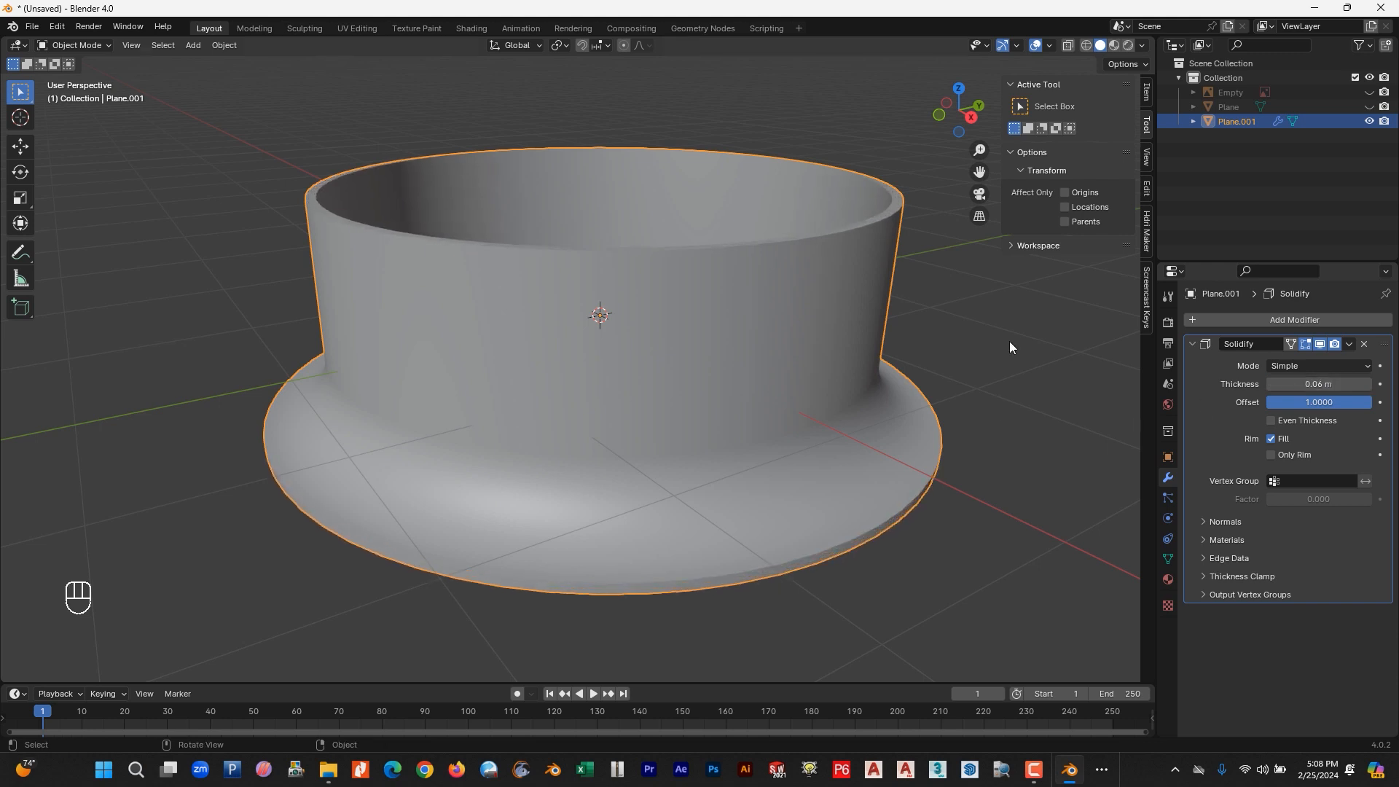
# Unhide the flange and examine how the thickened sleeve sits in its bore from above and below.
pyautogui.click(1263, 145)
pyautogui.click(1368, 107)
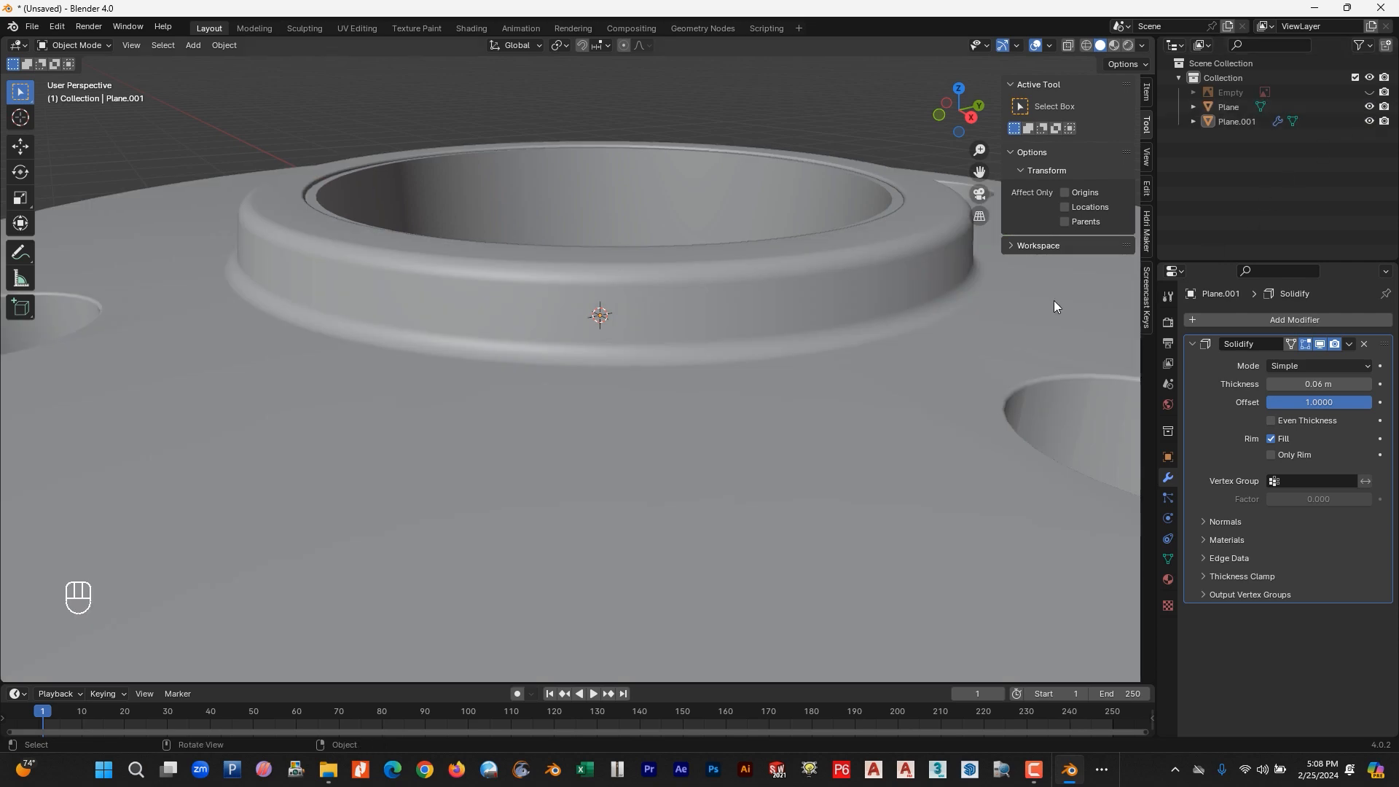
pyautogui.scroll(-5, 775, 360)
pyautogui.moveTo(776, 360); pyautogui.dragTo(777, 287, button='middle')
pyautogui.scroll(5, 777, 287)
pyautogui.moveTo(746, 378); pyautogui.dragTo(665, 403, button='middle')
# Move the sleeve about 1.49 m straight down along Z, out of the flange.
pyautogui.click(634, 403)
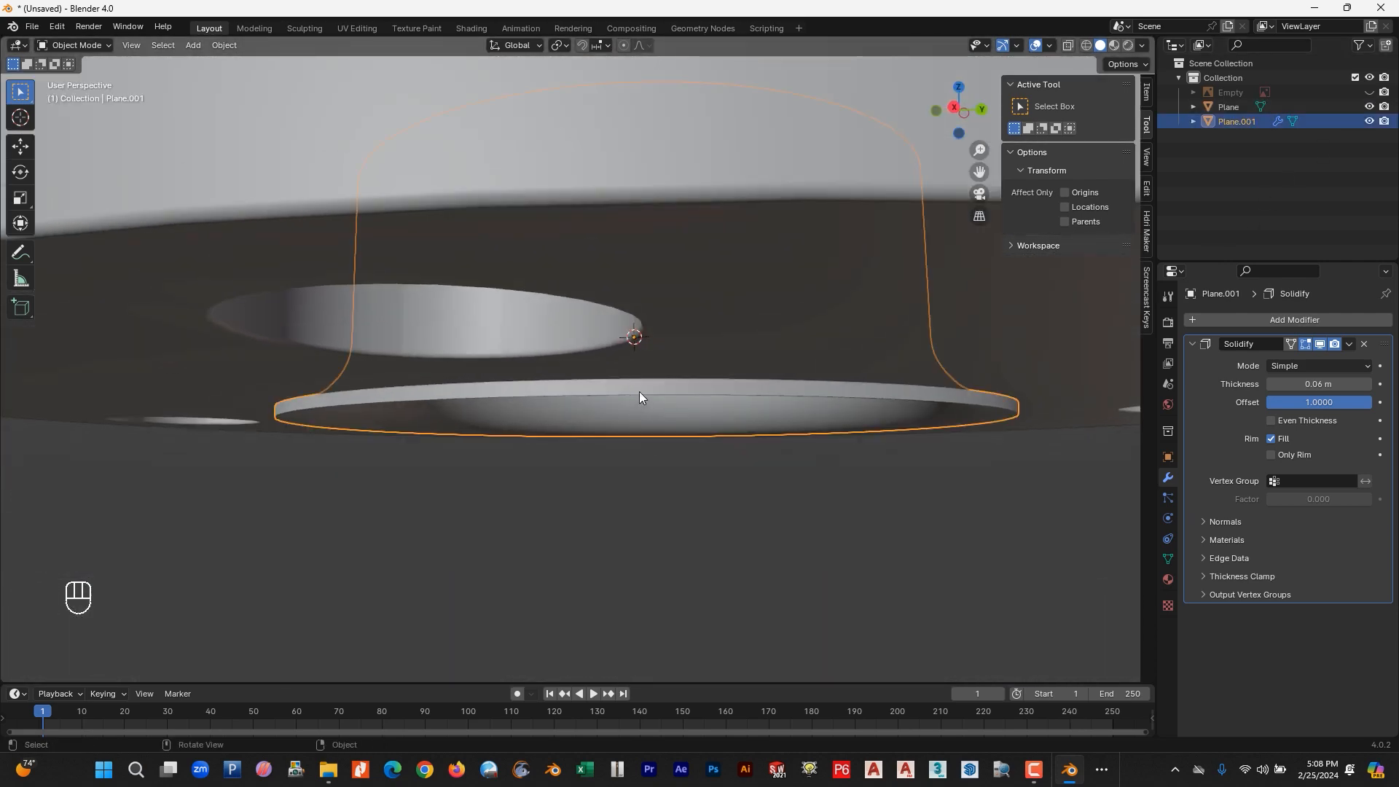
pyautogui.click(20, 147)
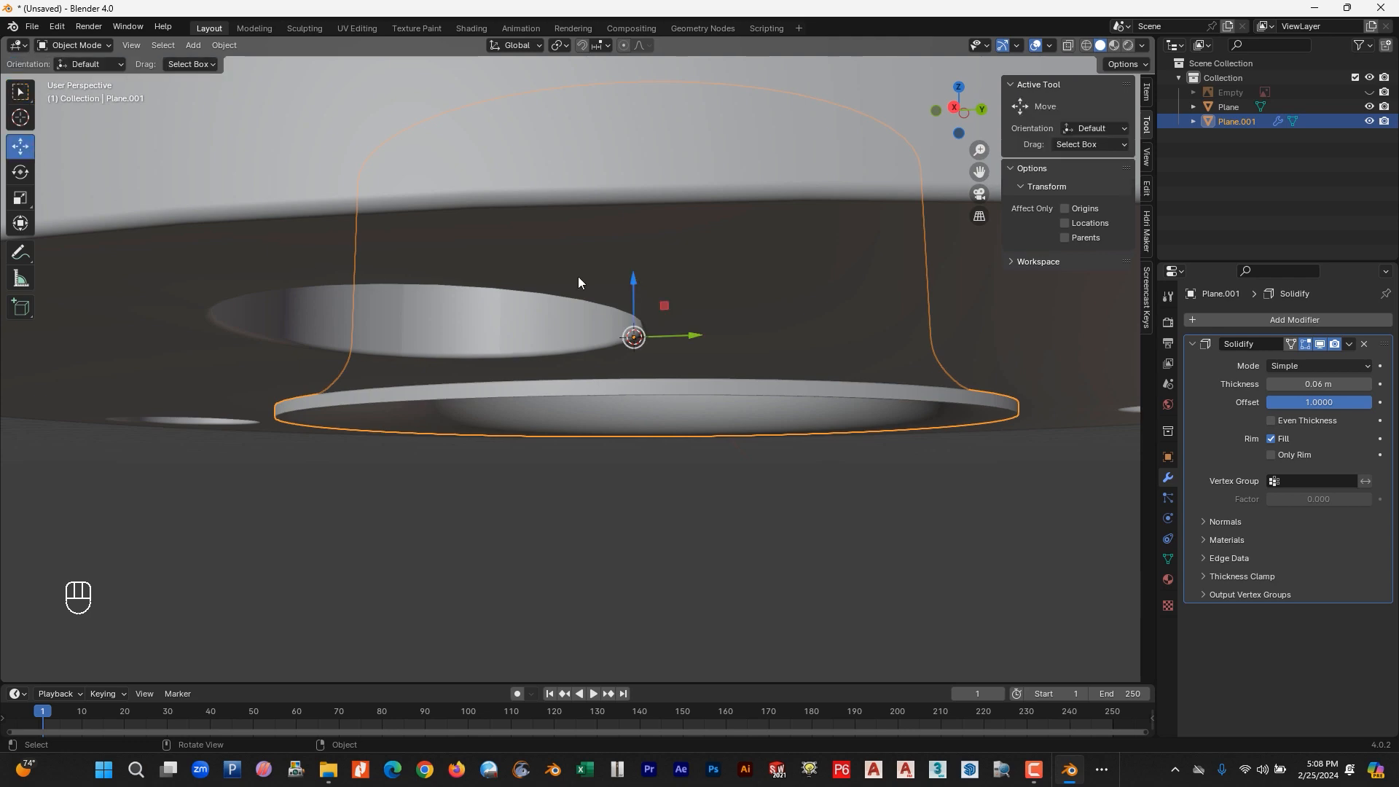
pyautogui.moveTo(632, 283); pyautogui.dragTo(643, 395)
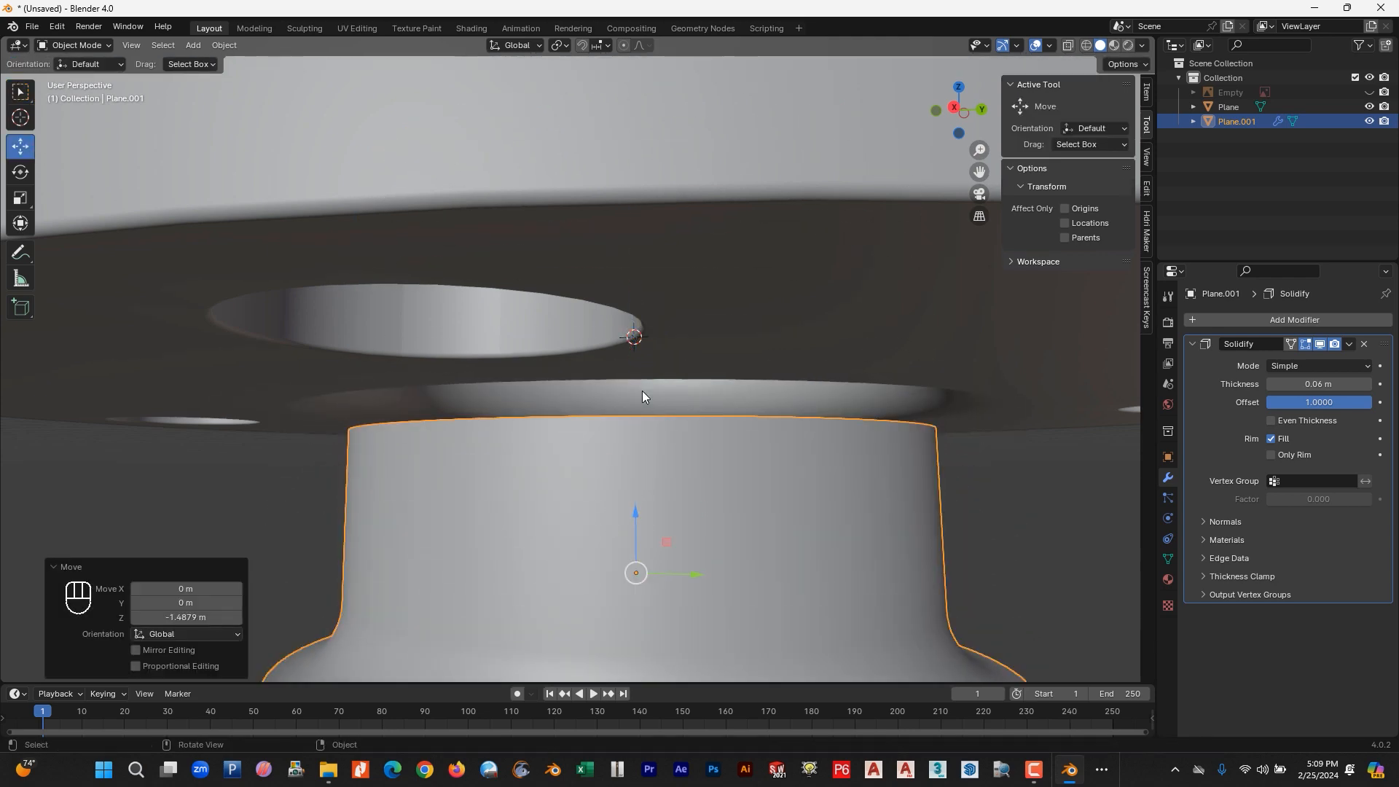
pyautogui.scroll(-5, 730, 457)
pyautogui.moveTo(685, 462); pyautogui.dragTo(753, 338, button='middle')
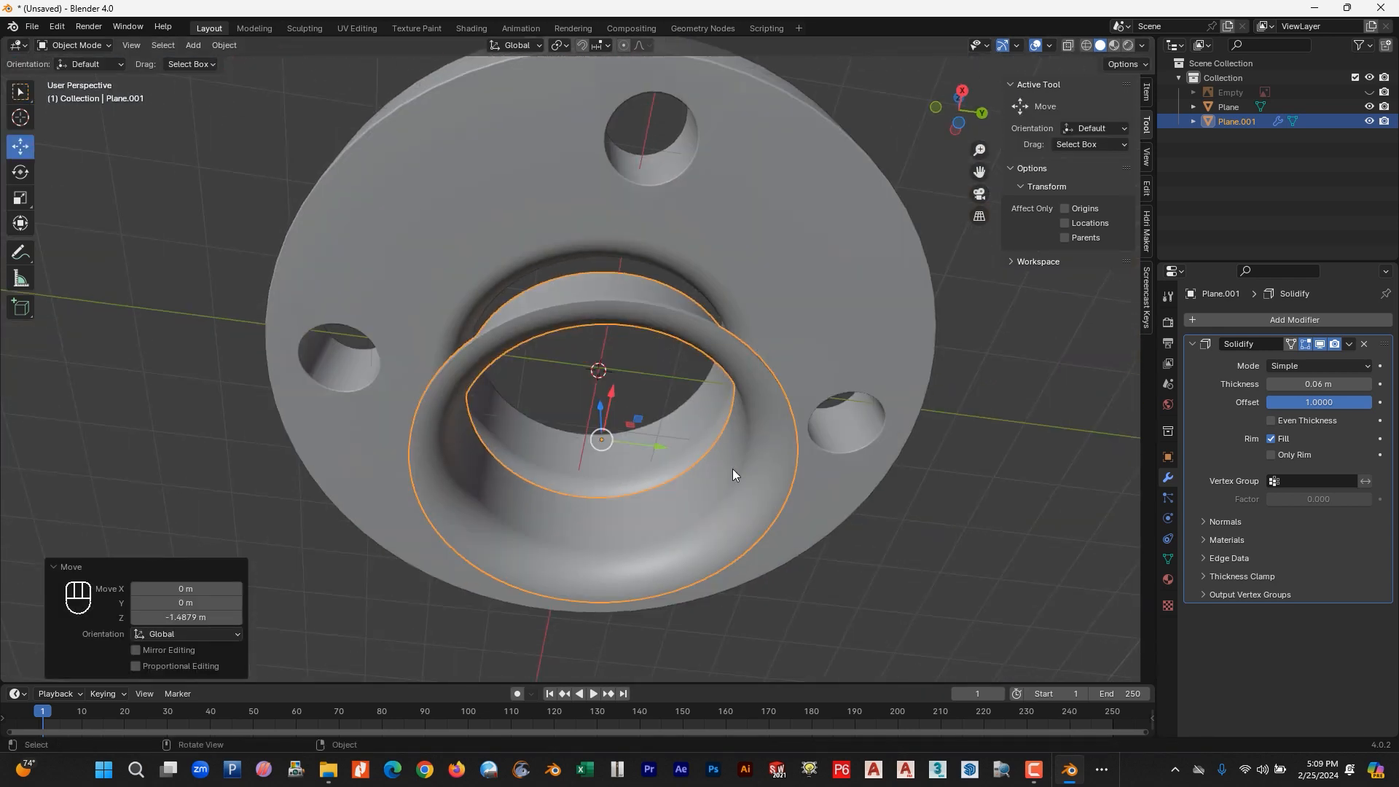
# Examine the flange and the lowered sleeve from below and from the side, leaving the sleeve selected.
pyautogui.scroll(3, 732, 470)
pyautogui.scroll(-2, 736, 503)
pyautogui.moveTo(720, 483); pyautogui.dragTo(637, 399, button='middle')
pyautogui.scroll(2, 627, 416)
pyautogui.moveTo(610, 434); pyautogui.dragTo(657, 455)
pyautogui.scroll(-4, 692, 470)
pyautogui.click(728, 487)
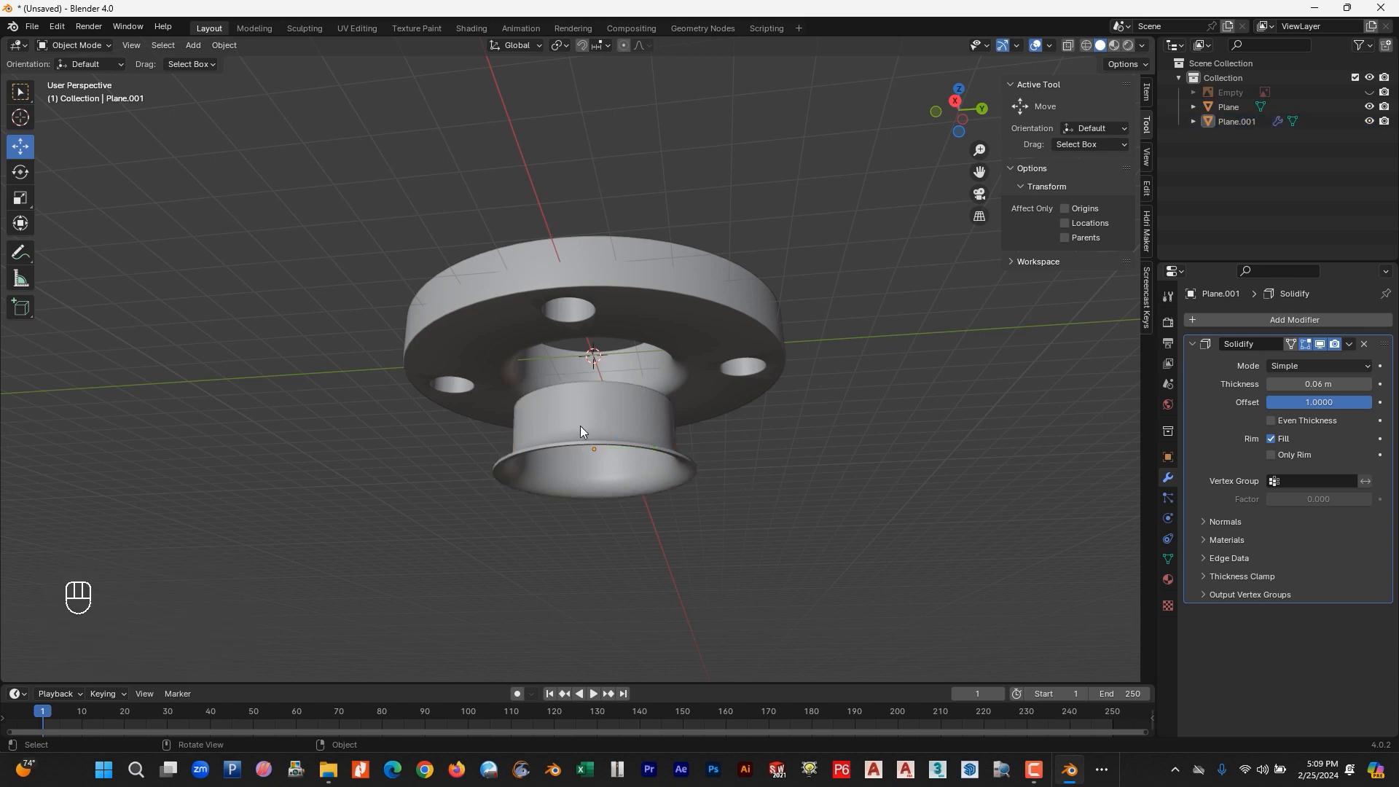
pyautogui.moveTo(580, 425); pyautogui.dragTo(638, 447, button='middle')
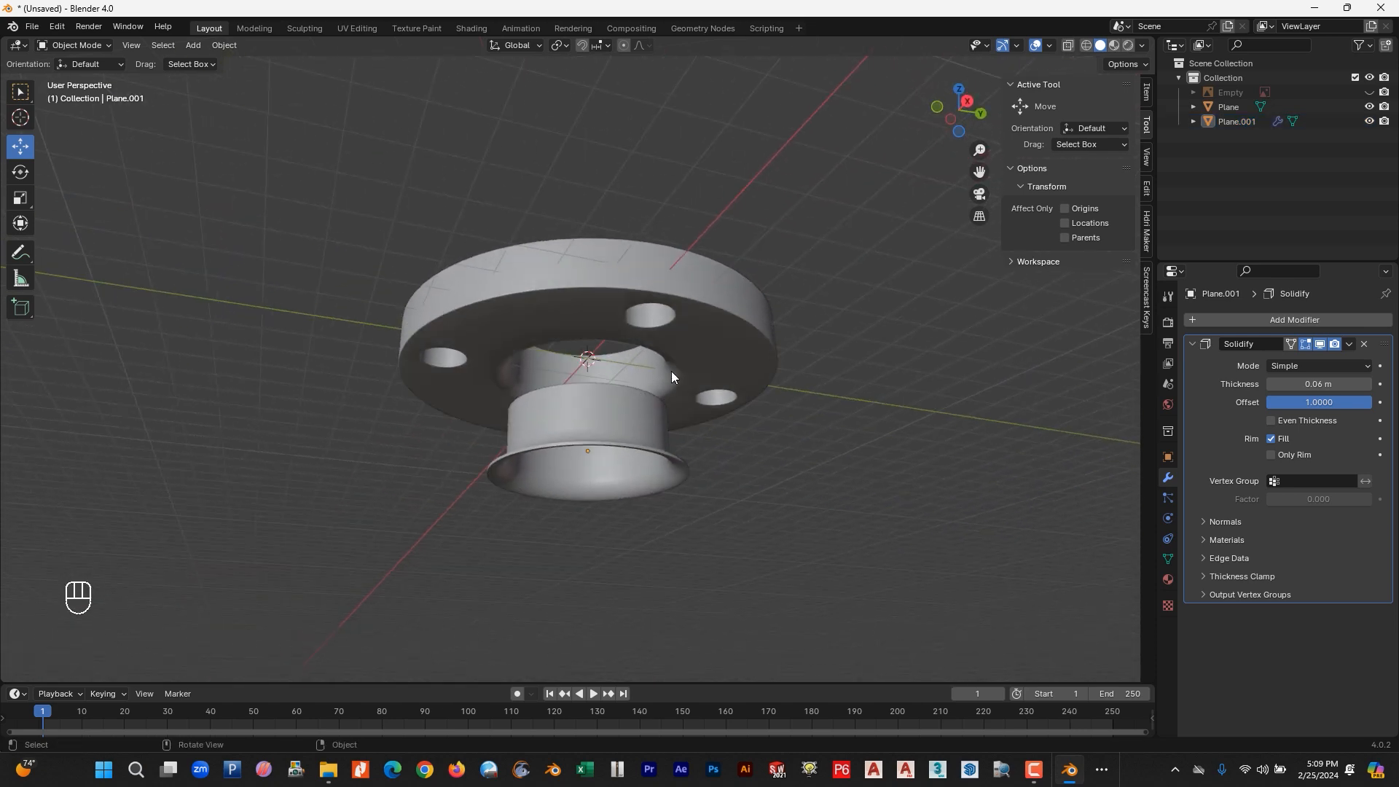
pyautogui.click(598, 421)
pyautogui.moveTo(610, 436); pyautogui.dragTo(609, 427, button='middle')
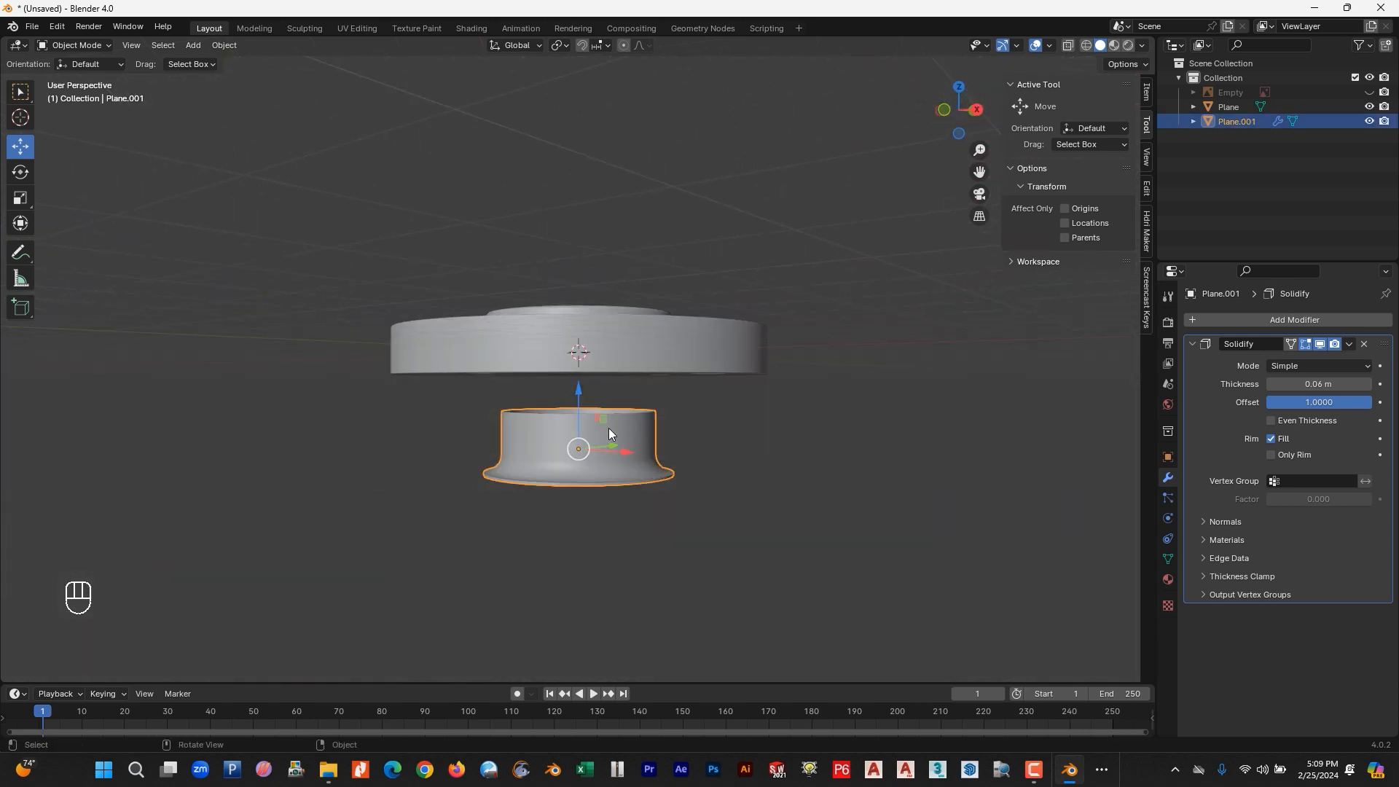
# Move the sleeve about 2 m straight up along Z, back into the flange's bore.
pyautogui.scroll(3, 510, 446)
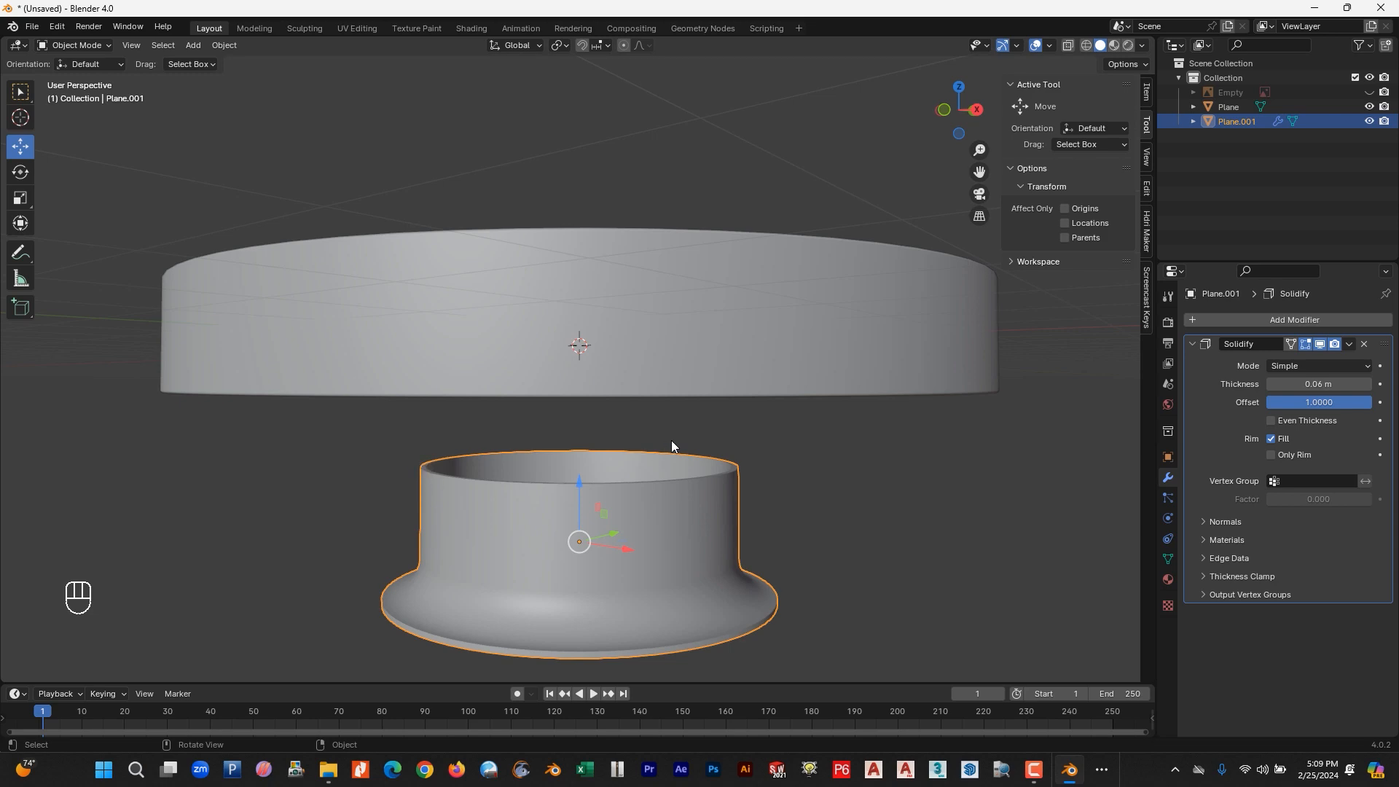
pyautogui.scroll(-4, 565, 509)
pyautogui.moveTo(578, 427); pyautogui.dragTo(579, 313)
# Raise the sleeve's upper edge loop along Z to about the level of the flange hub's top face, leaving everything deselected in Object Mode.
pyautogui.moveTo(578, 313); pyautogui.dragTo(523, 327, button='middle')
pyautogui.scroll(4, 523, 327)
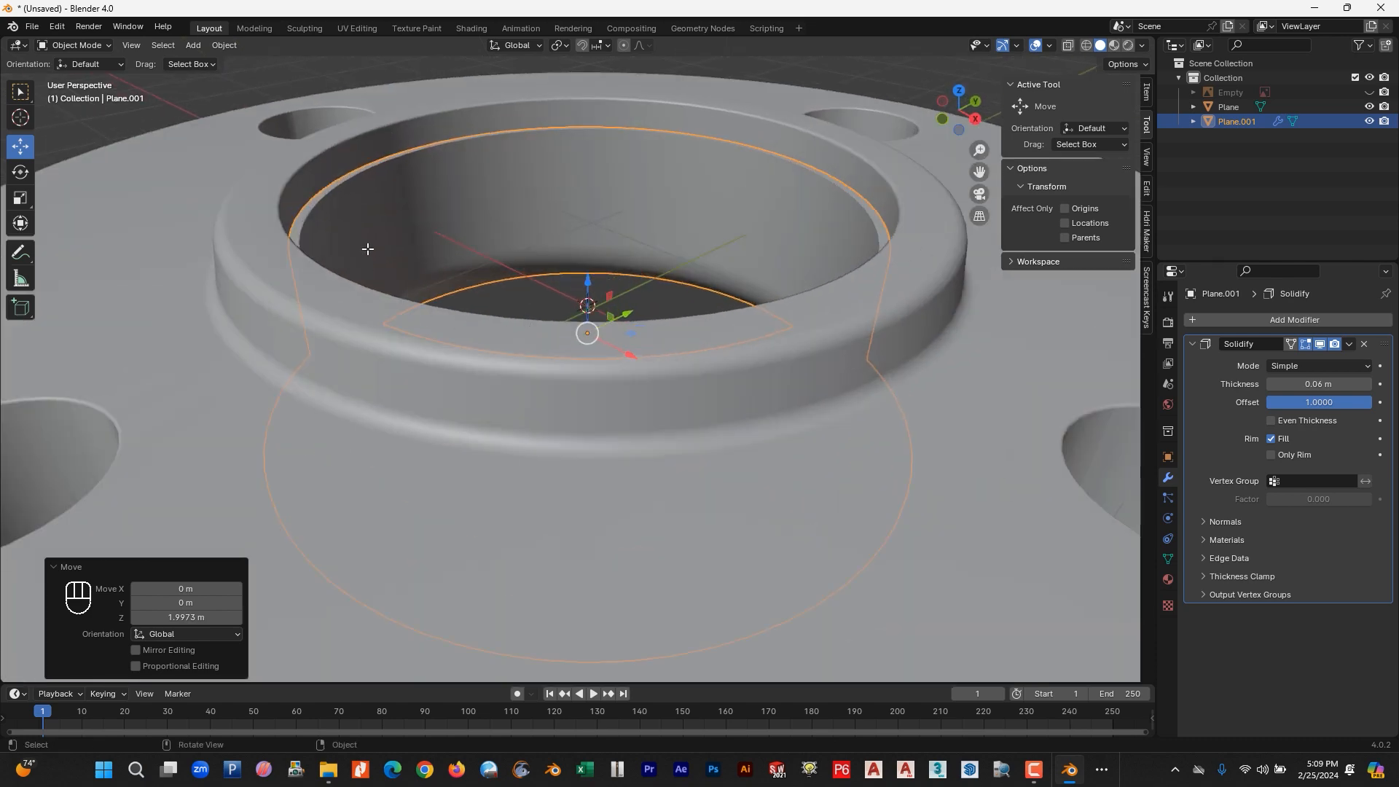
pyautogui.press('Tab')
pyautogui.keyDown('alt'); pyautogui.click(321, 189); pyautogui.keyUp('alt')
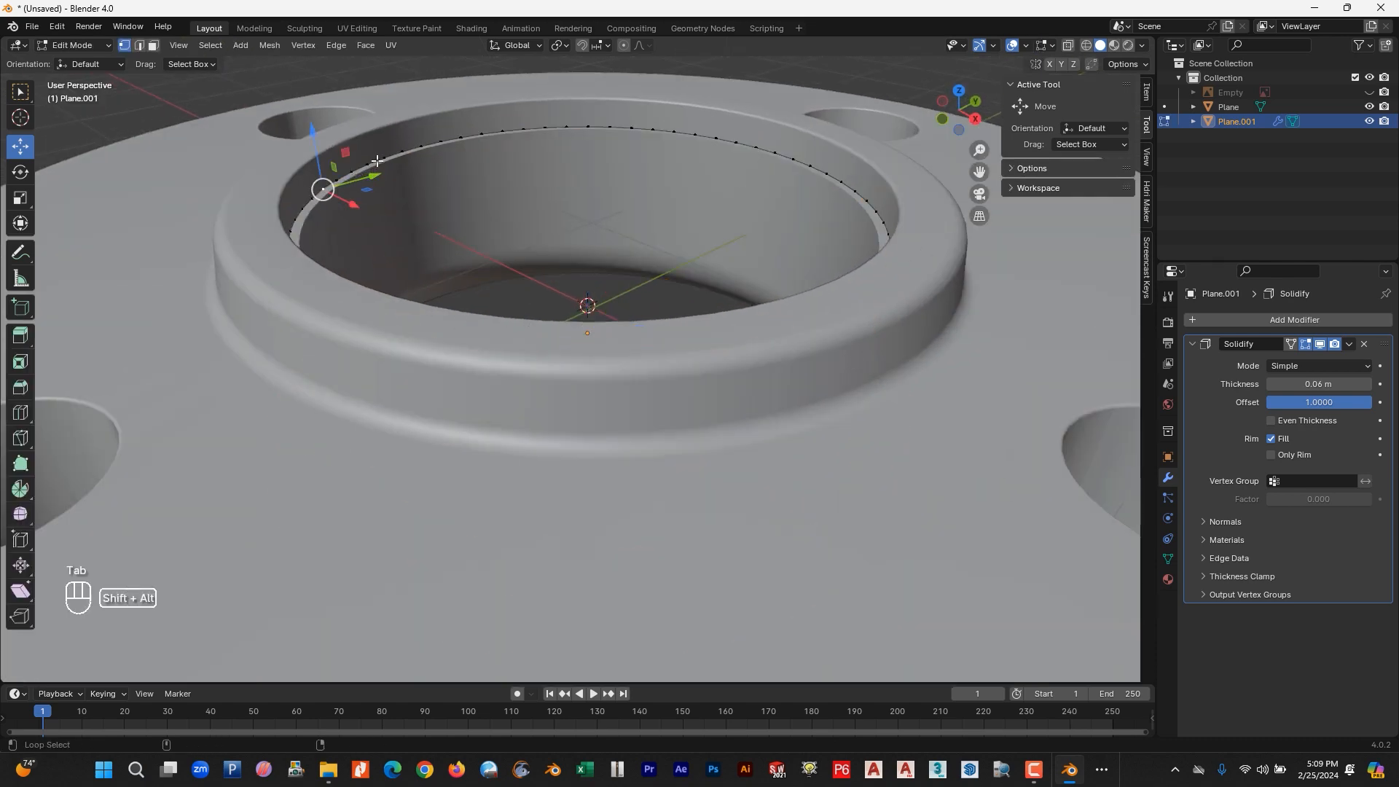
pyautogui.moveTo(594, 151); pyautogui.dragTo(595, 105)
pyautogui.scroll(-5, 692, 322)
pyautogui.press('Tab')
pyautogui.click(917, 440)
pyautogui.moveTo(916, 440); pyautogui.dragTo(729, 382, button='middle')
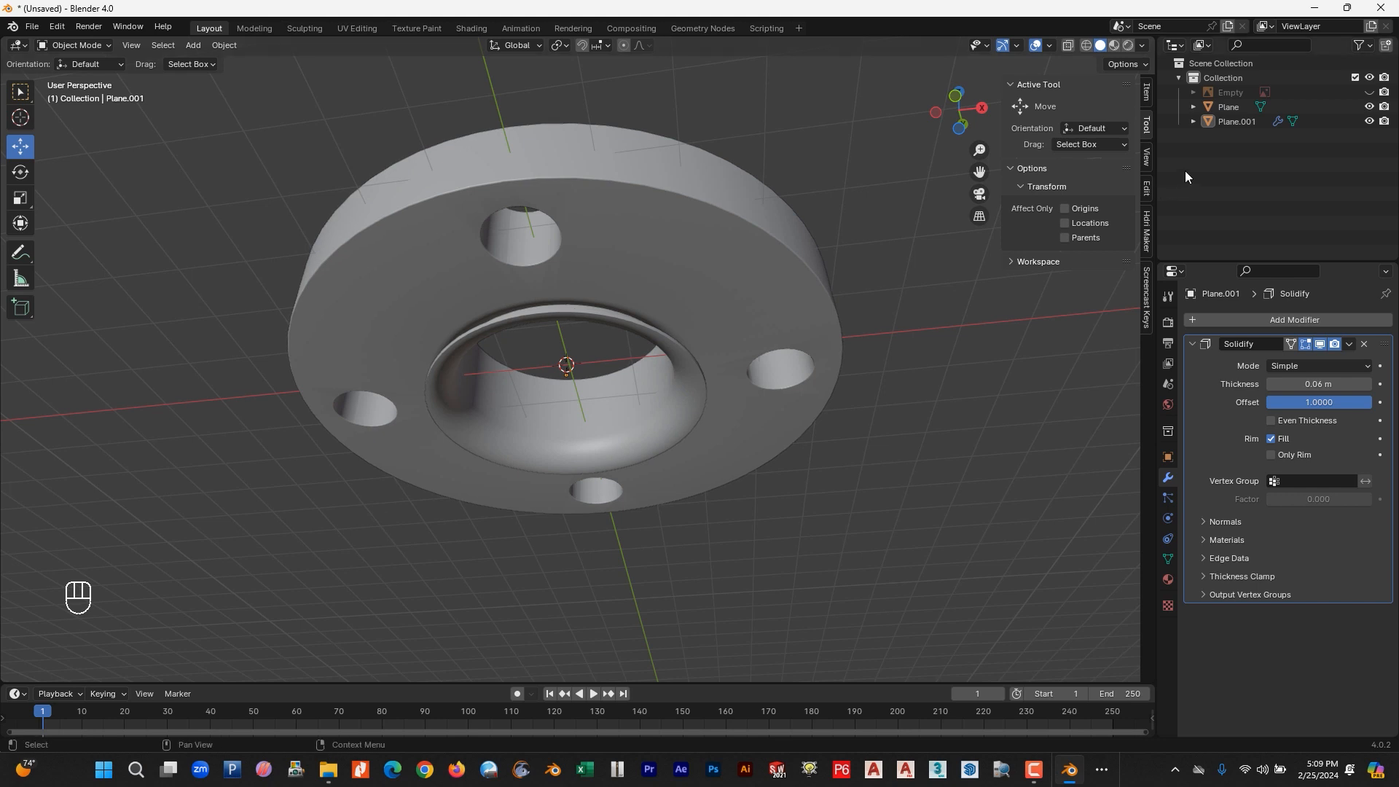
# Rename the flange object as Flange.
pyautogui.doubleClick(1231, 108)
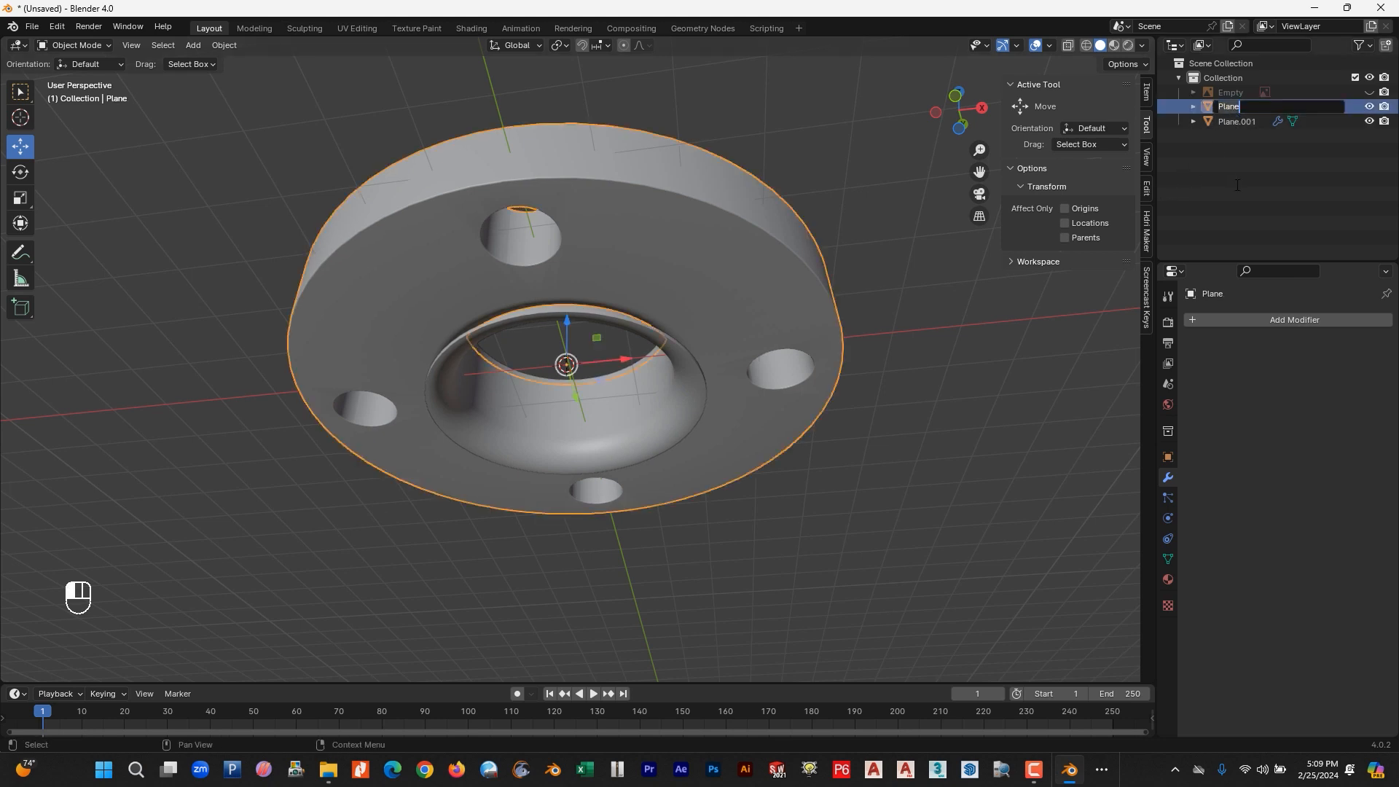
pyautogui.write('F')
pyautogui.press('Return')
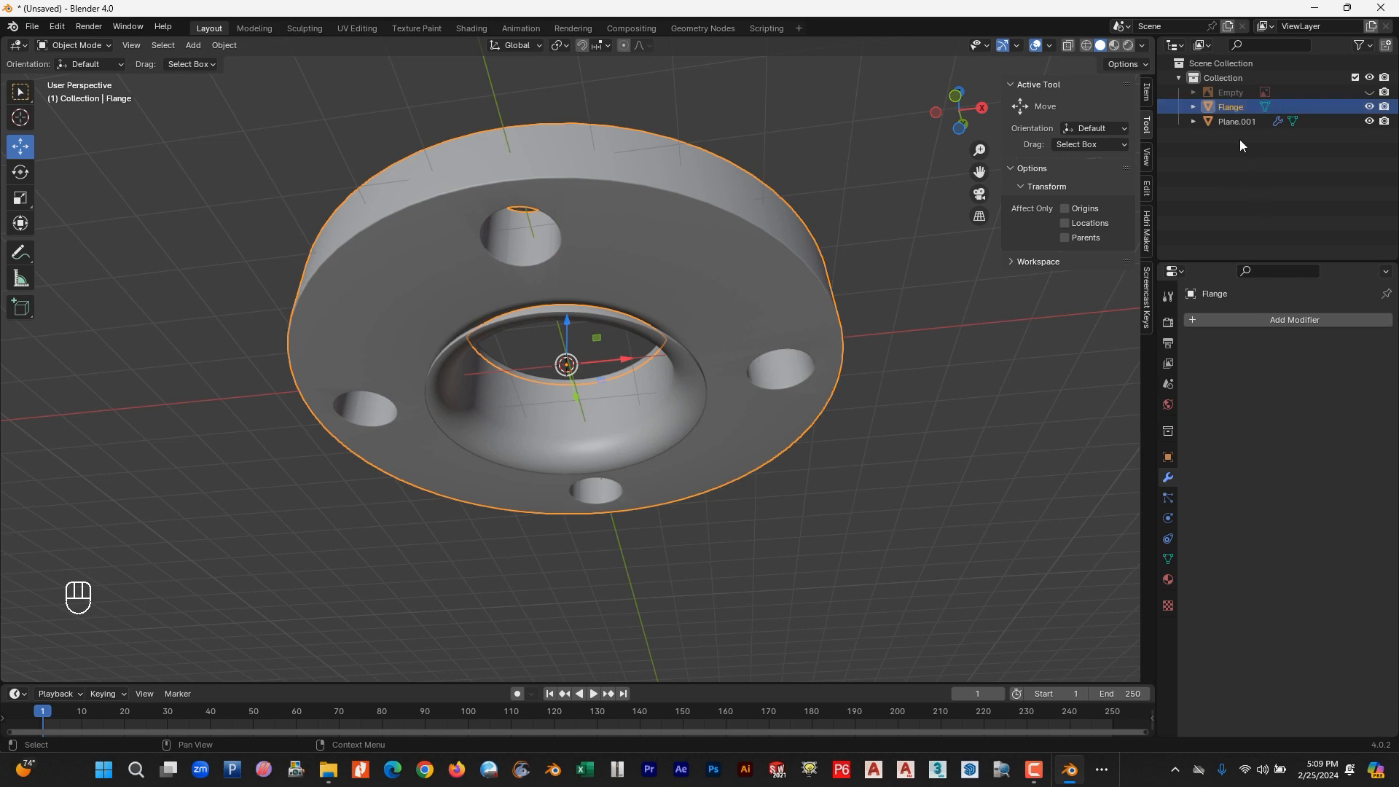
# Rename the sleeve object as Lap and deselect it.
pyautogui.doubleClick(1244, 121)
pyautogui.write('L')
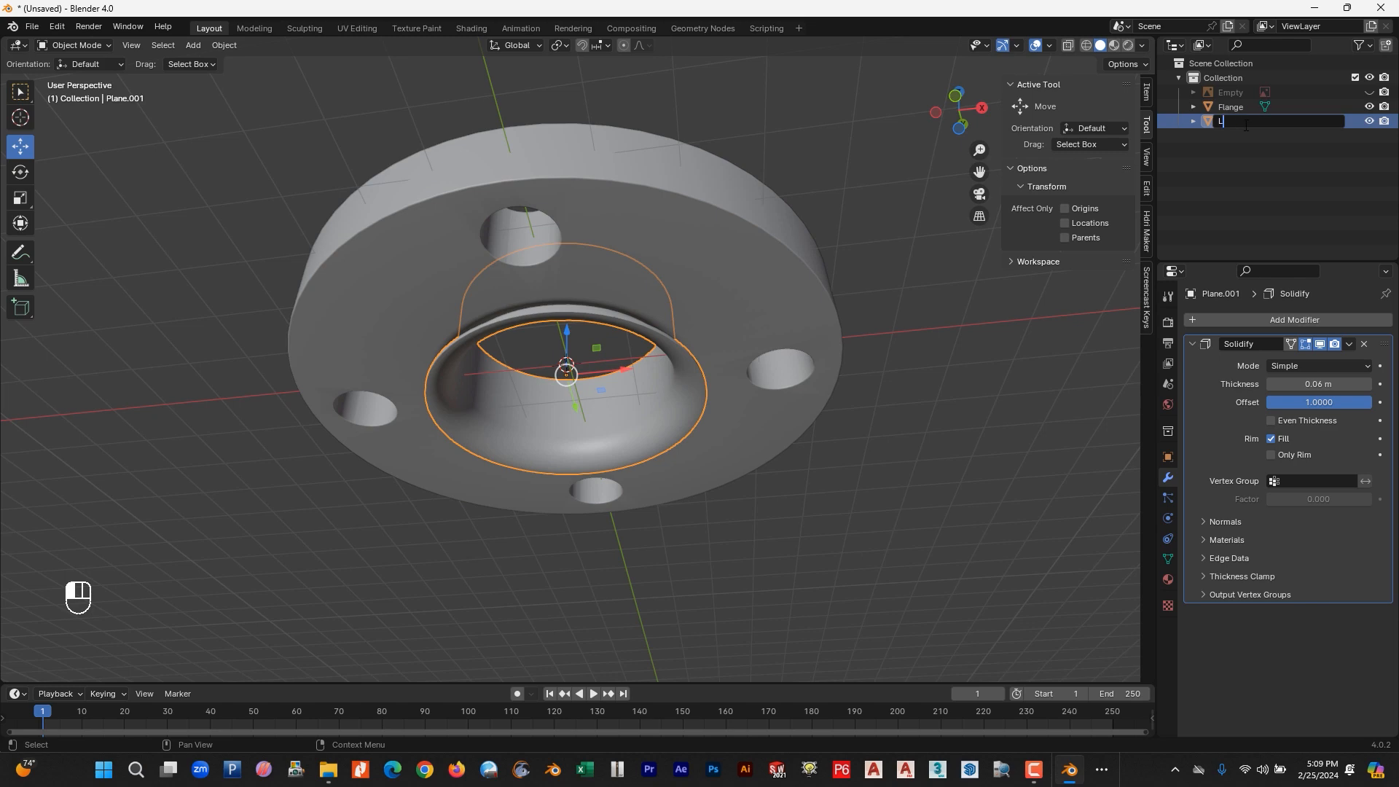
pyautogui.write('ap')
pyautogui.press('Return')
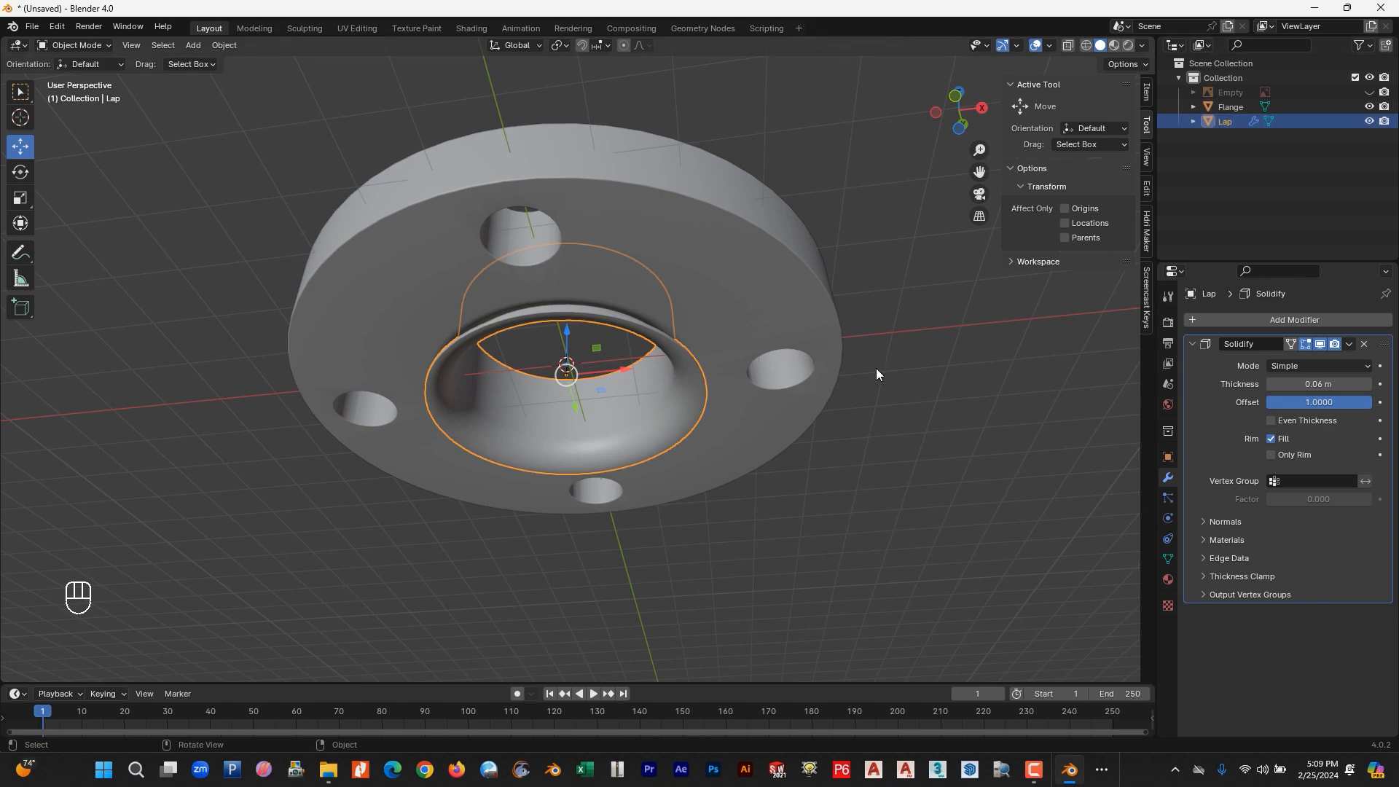
pyautogui.click(875, 369)
pyautogui.scroll(-3, 840, 289)
pyautogui.scroll(5, 832, 291)
pyautogui.moveTo(832, 290); pyautogui.dragTo(785, 409, button='middle')
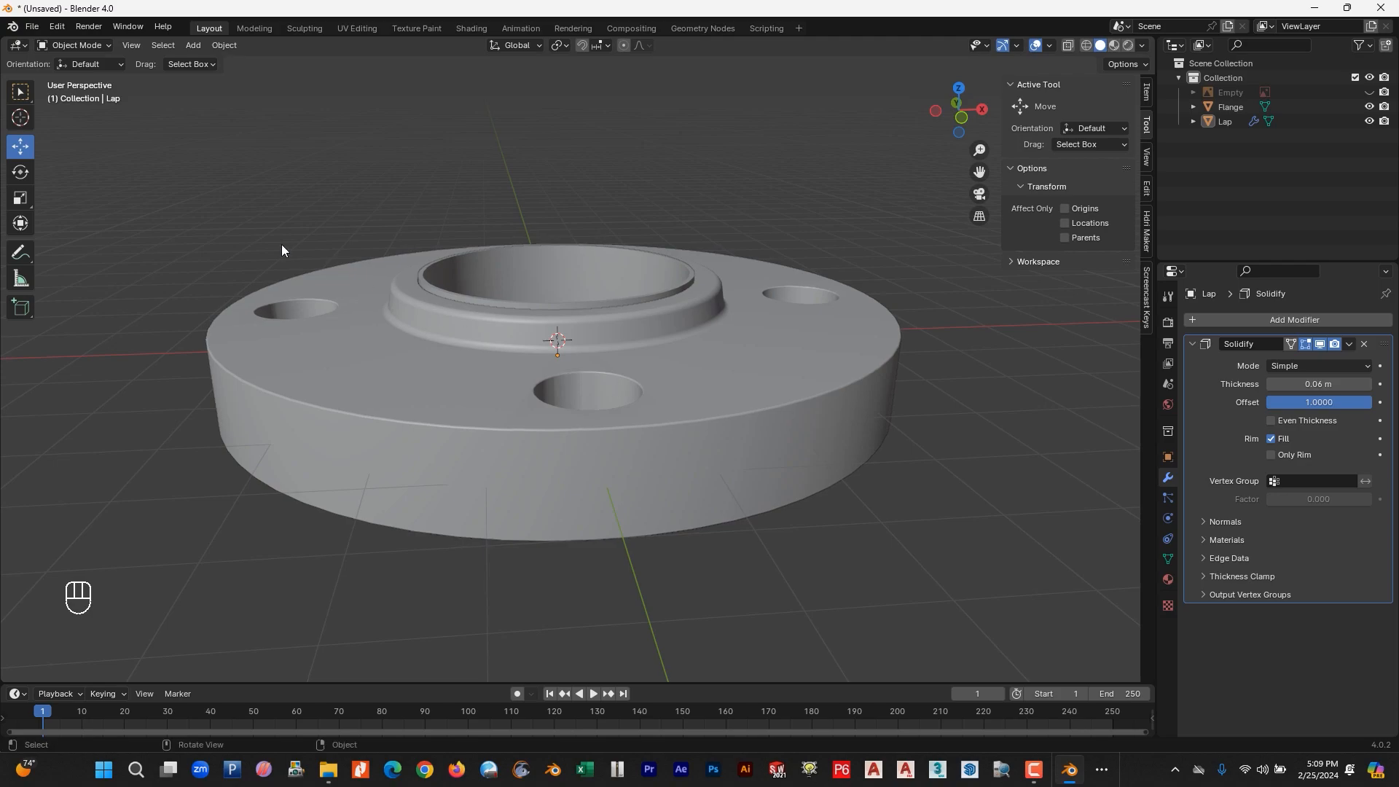